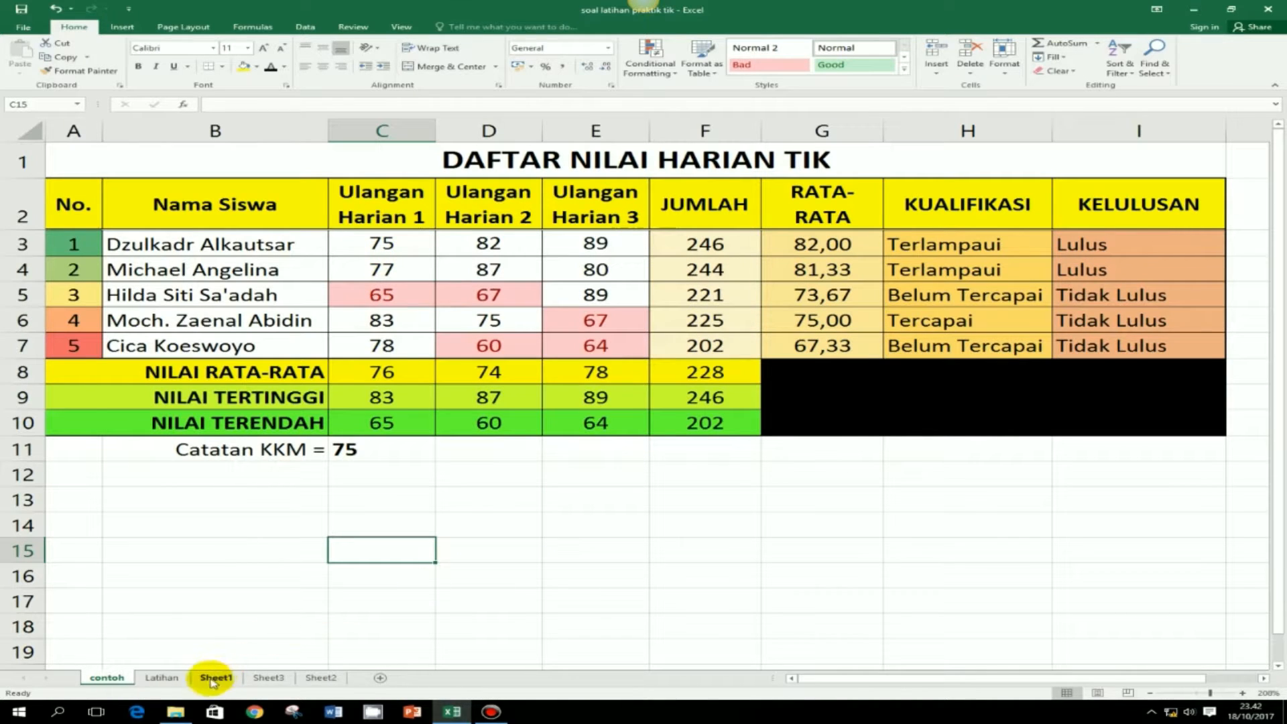
On the Latihan sheet, use AutoSum to total the first student's three scores in C3:E3 into F3.
left_click(161, 678)
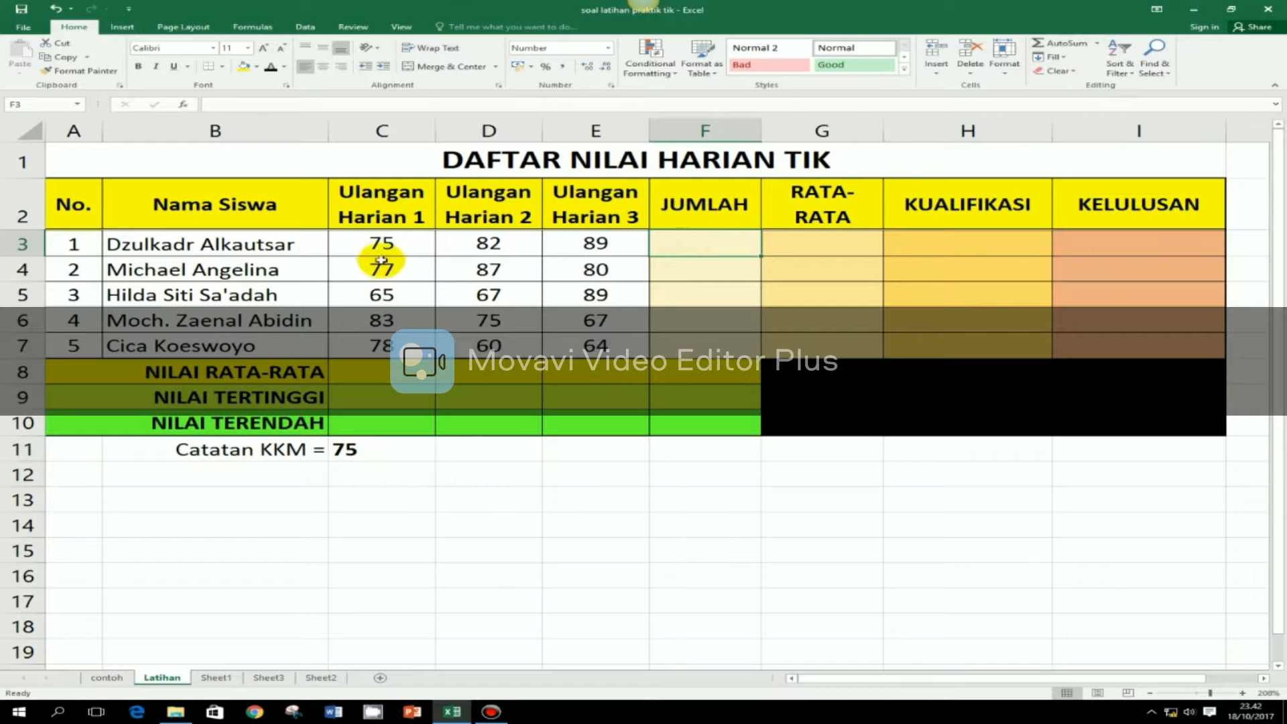
left_click_drag(374, 248, 587, 249)
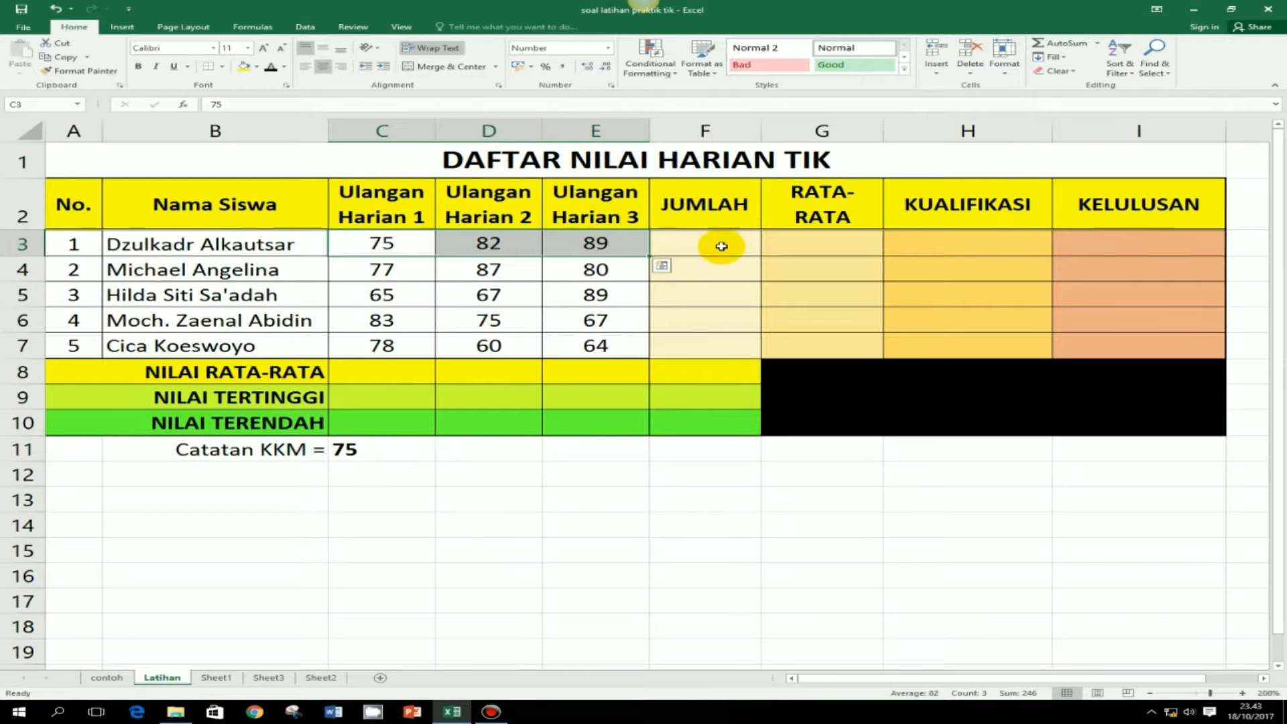
left_click(1064, 45)
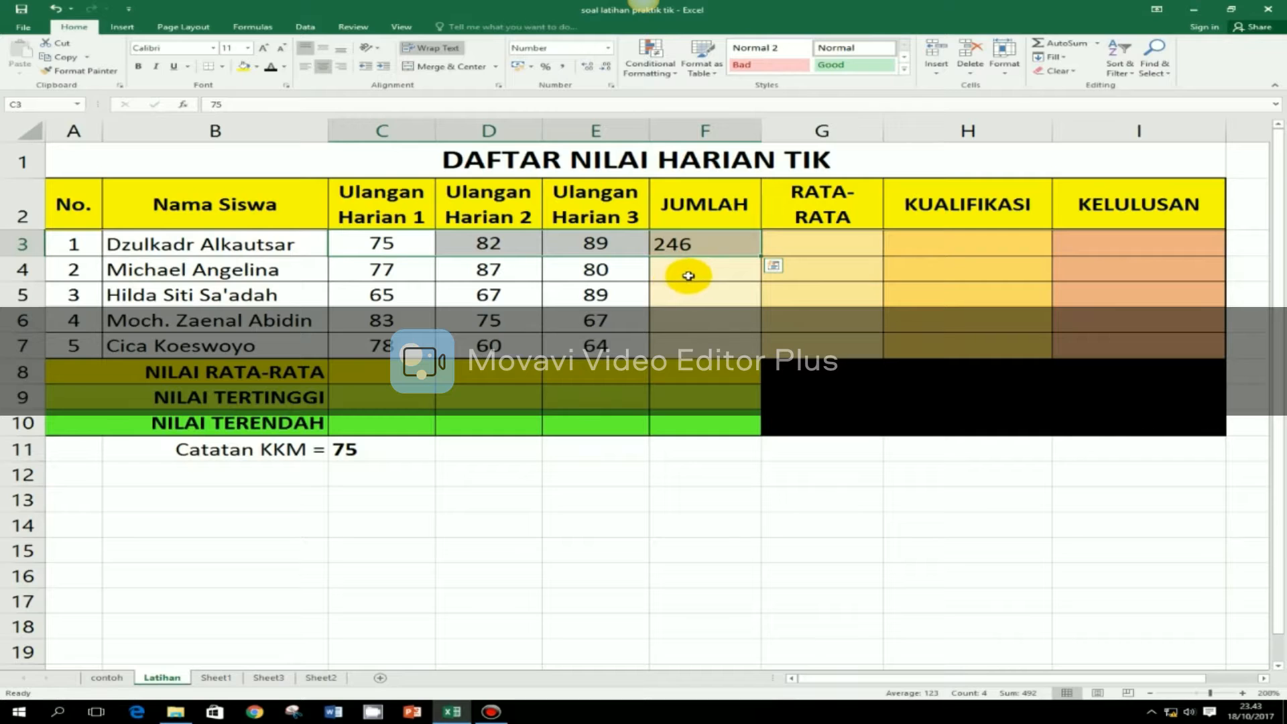
Enter the formula =SUM(C4:E4) in cell F4 to total the second student's scores.
left_click(686, 275)
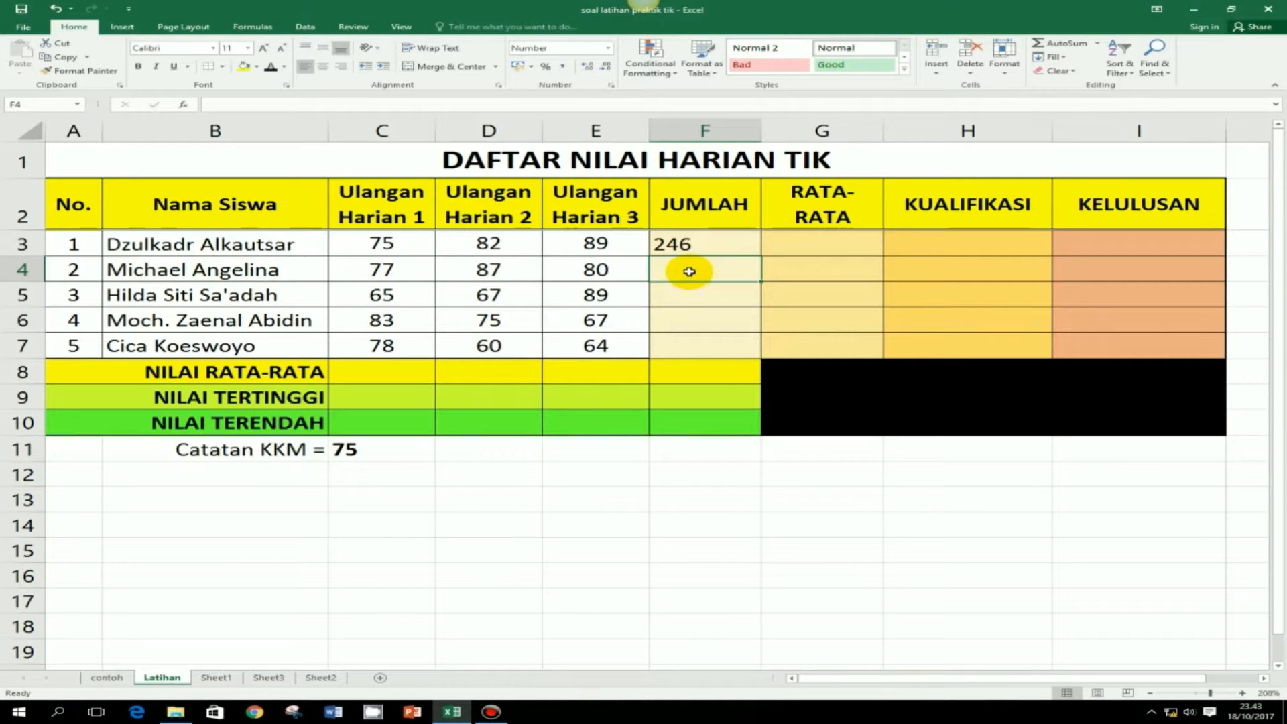
type("=")
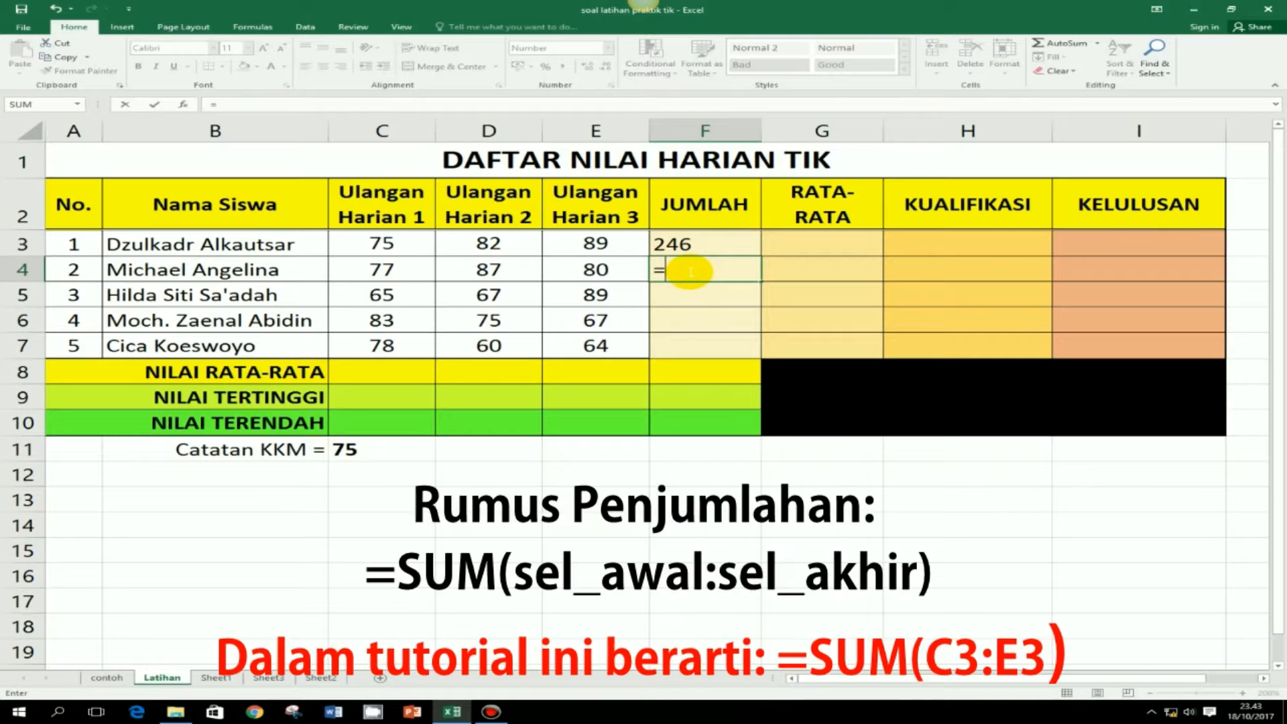
type("sum")
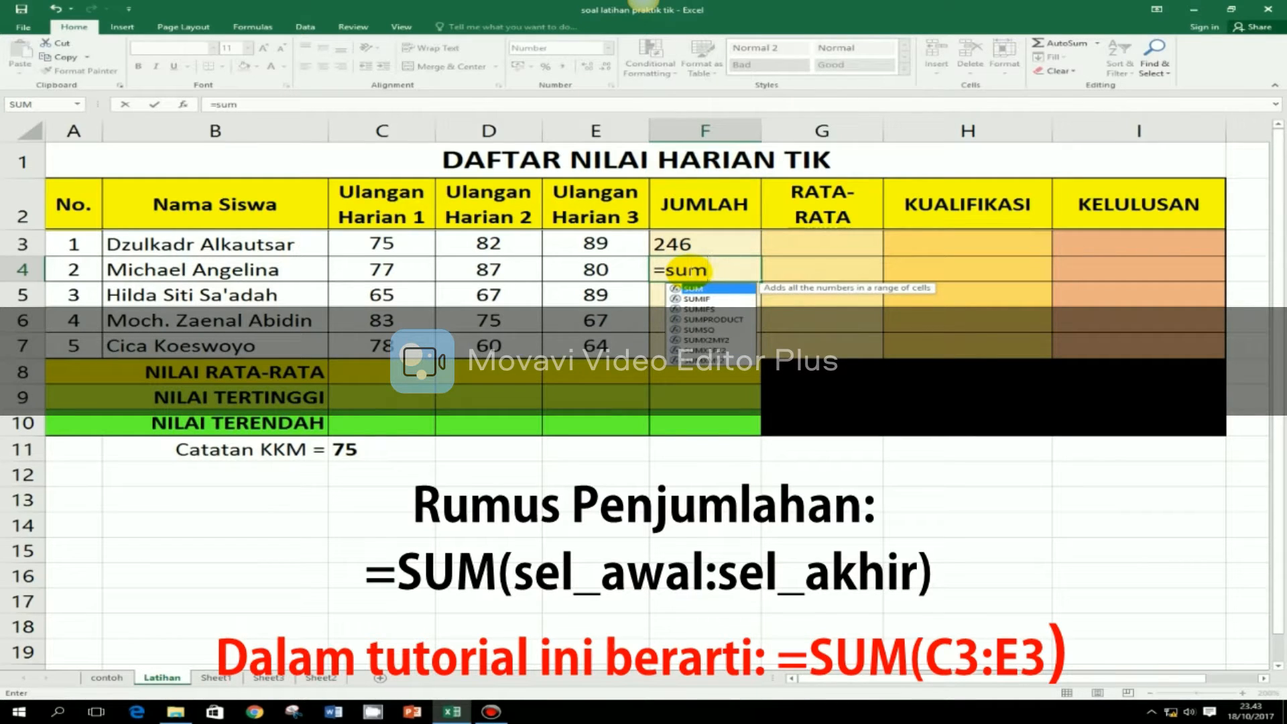
type("(")
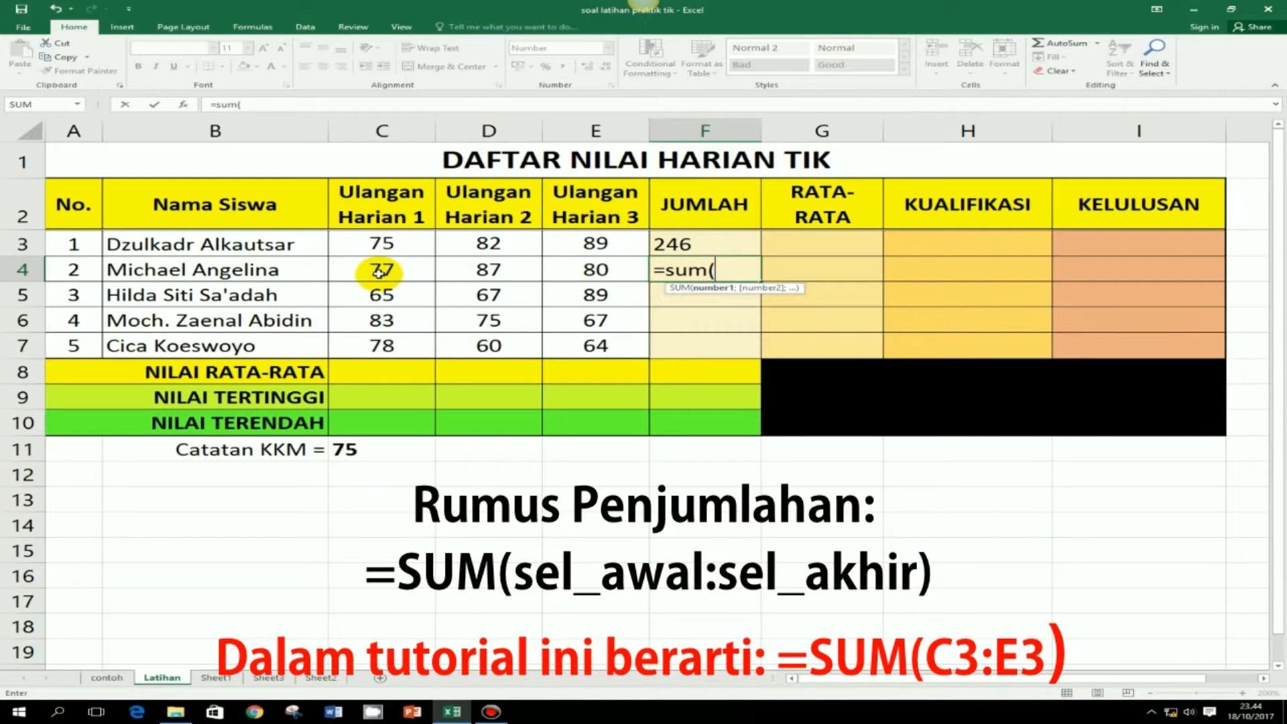
left_click_drag(380, 272, 602, 275)
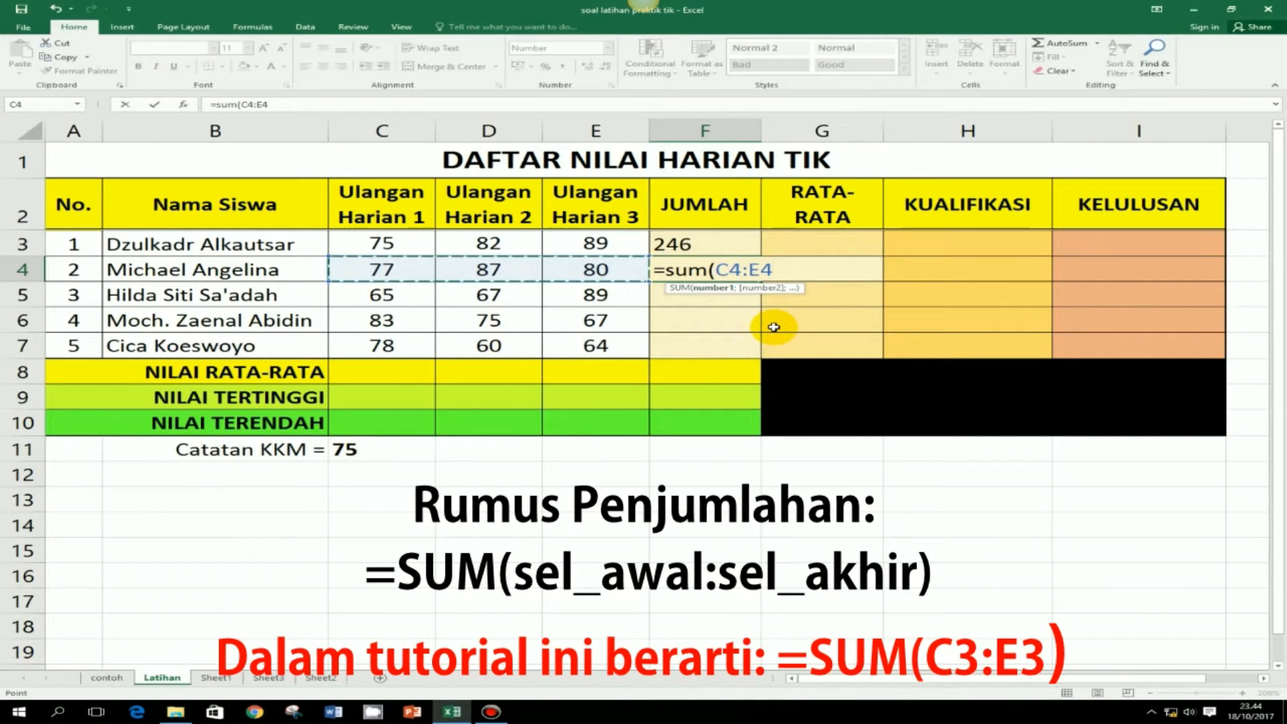
type(")")
key("Return")
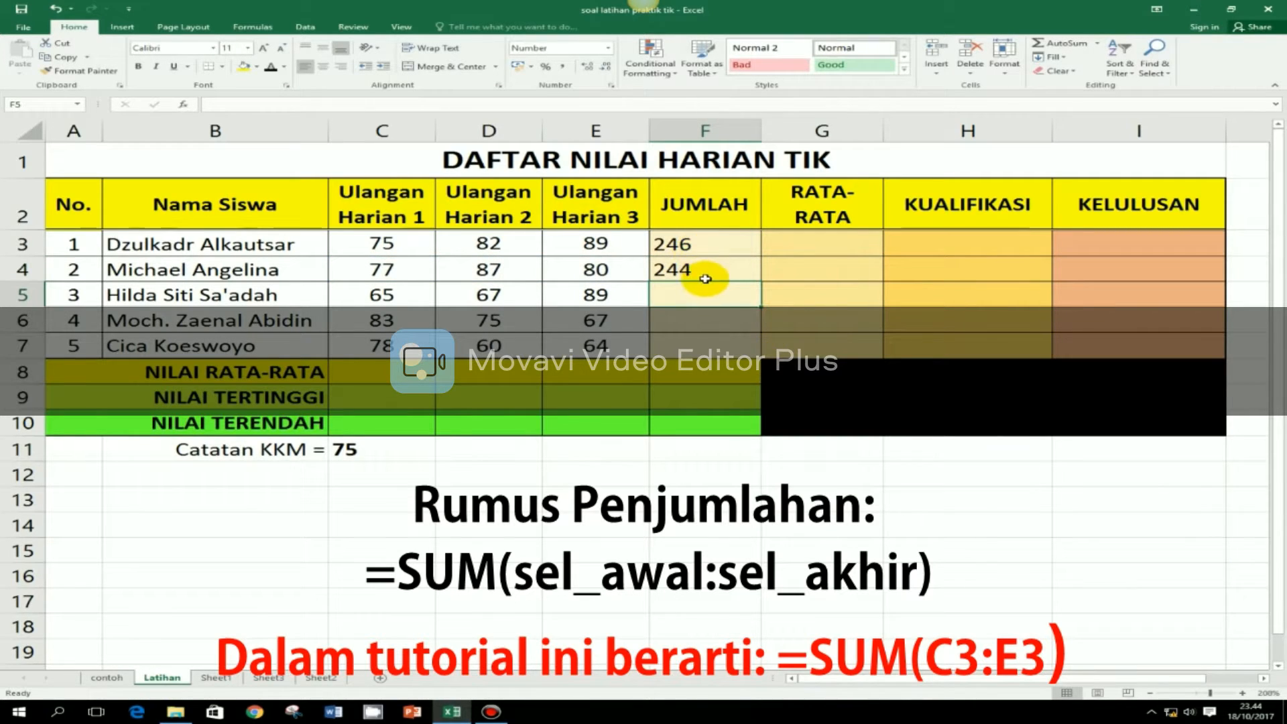
Check the formulas in F3 and F4, and fill the F3 formula down through F7.
left_click(681, 246)
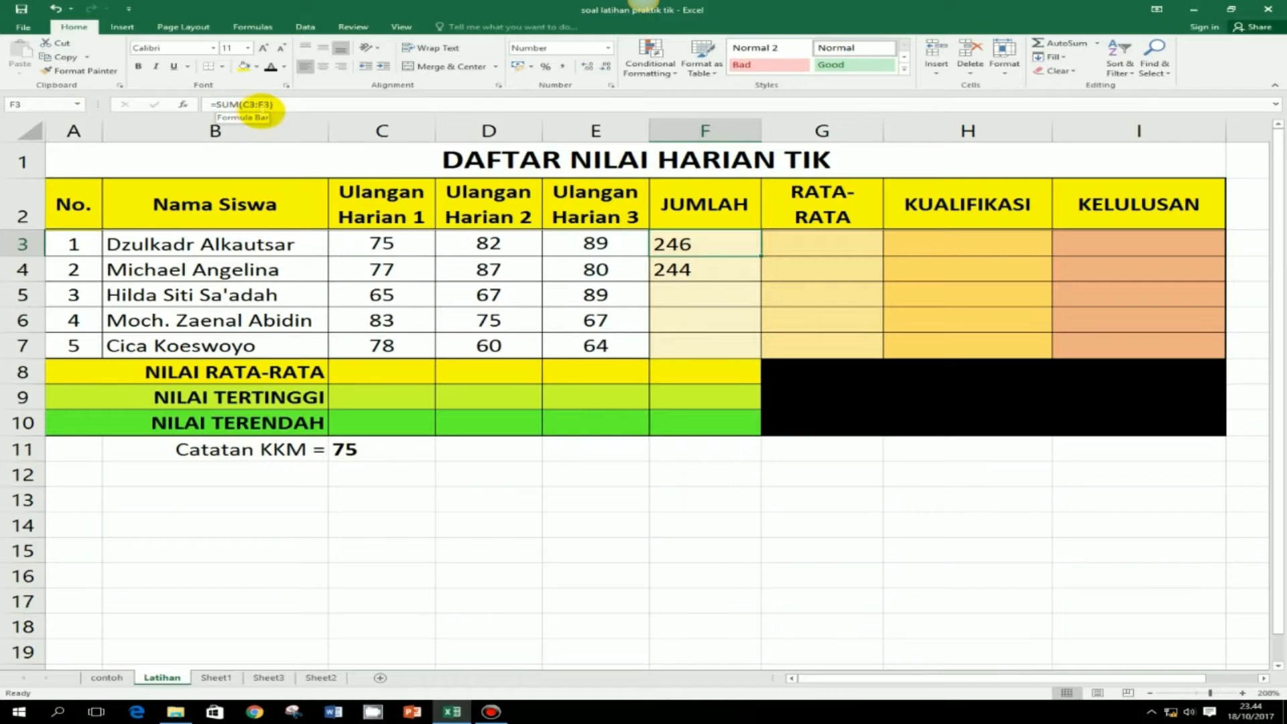
left_click(692, 268)
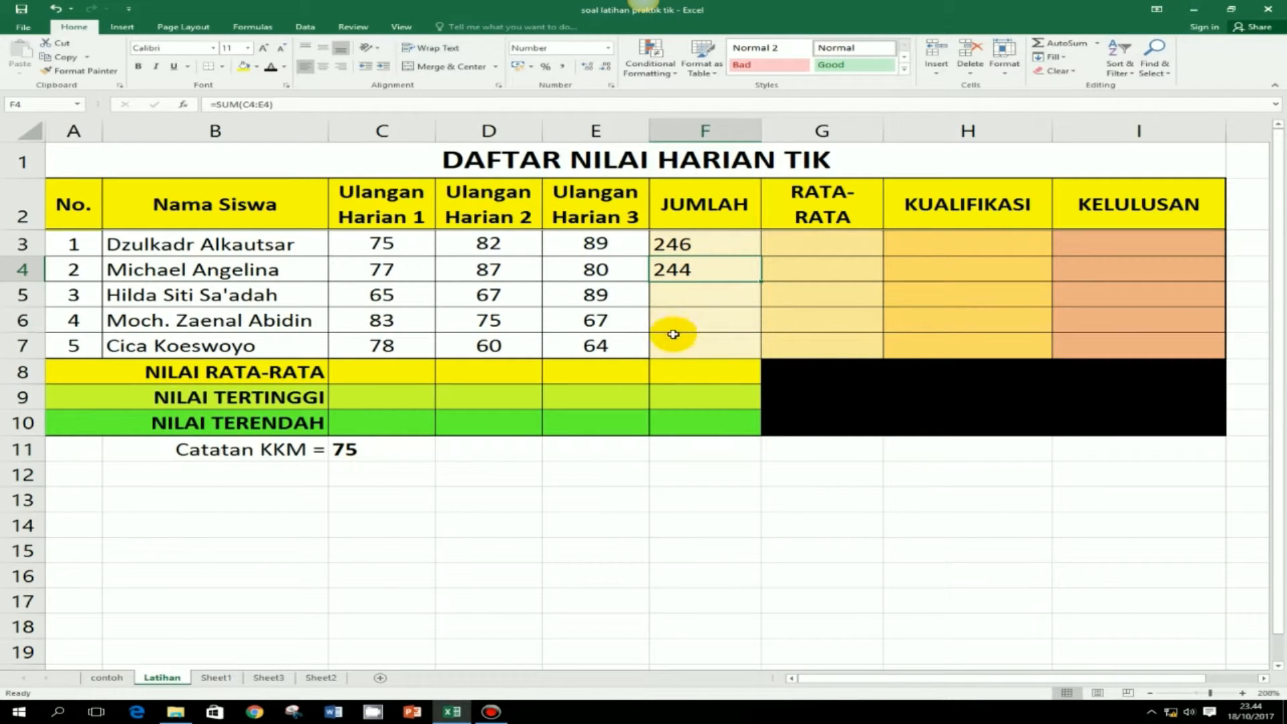
left_click(715, 250)
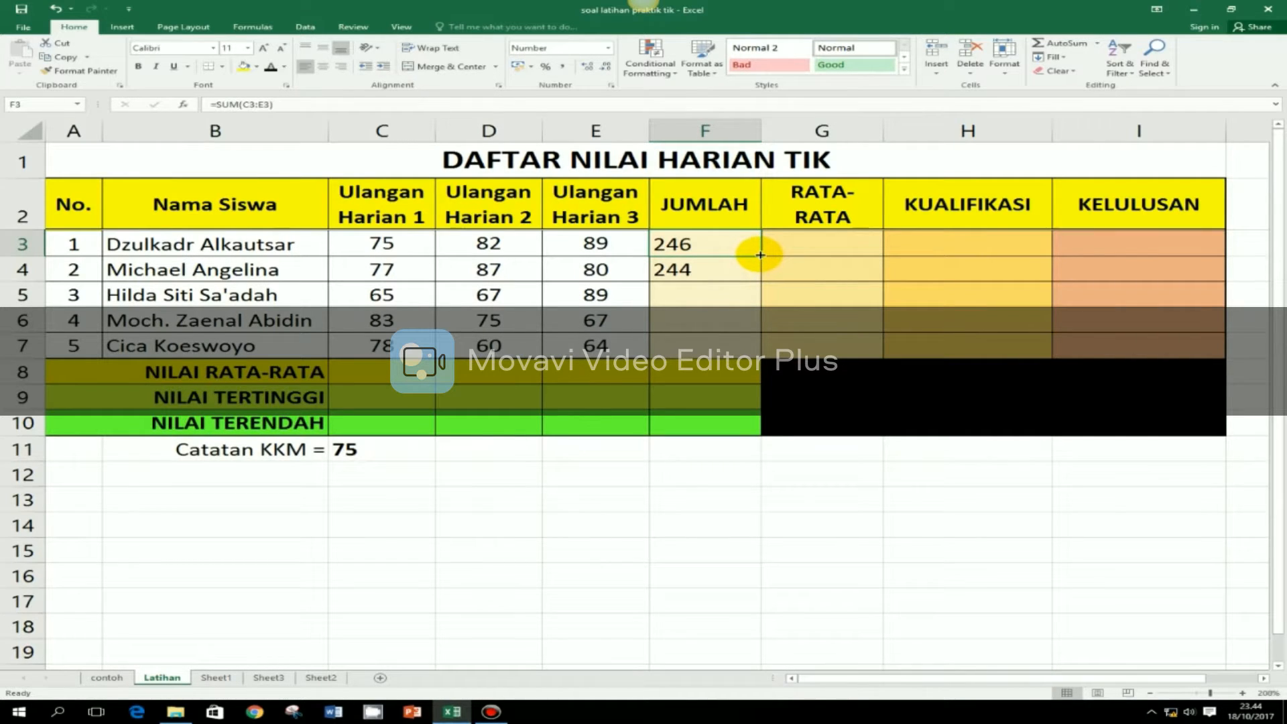
left_click_drag(760, 255, 761, 255)
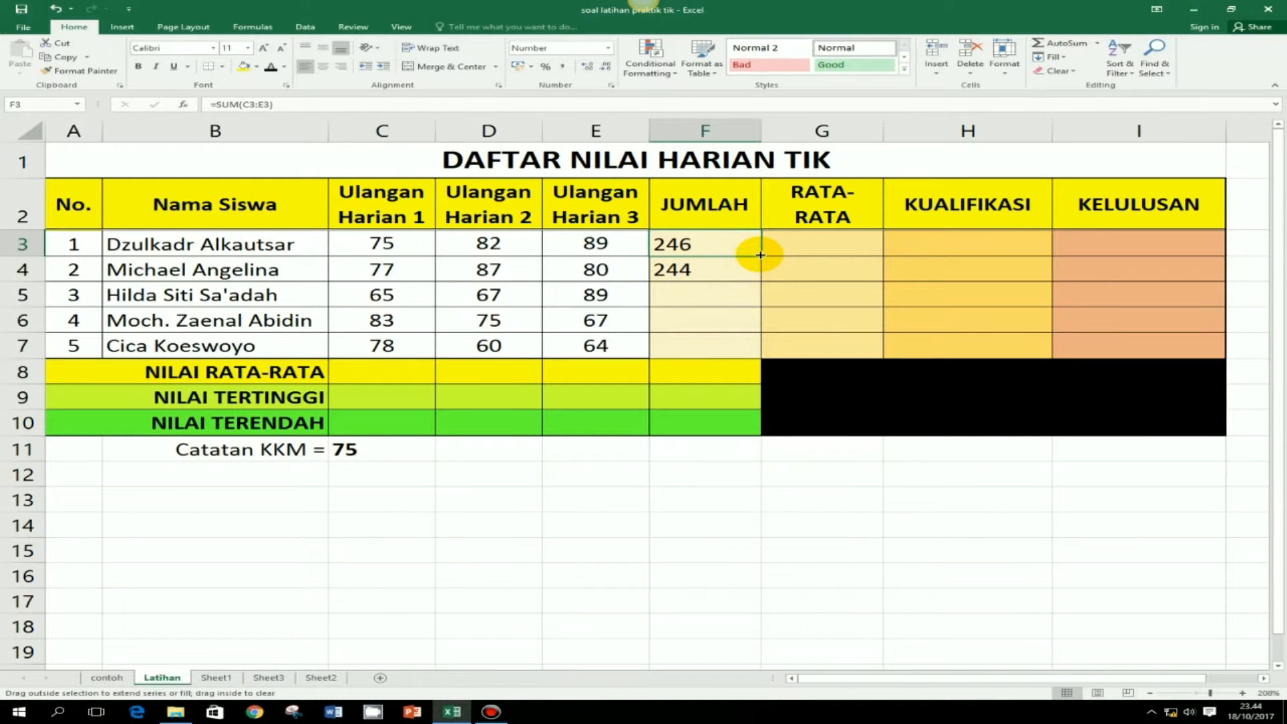
left_click_drag(760, 255, 756, 345)
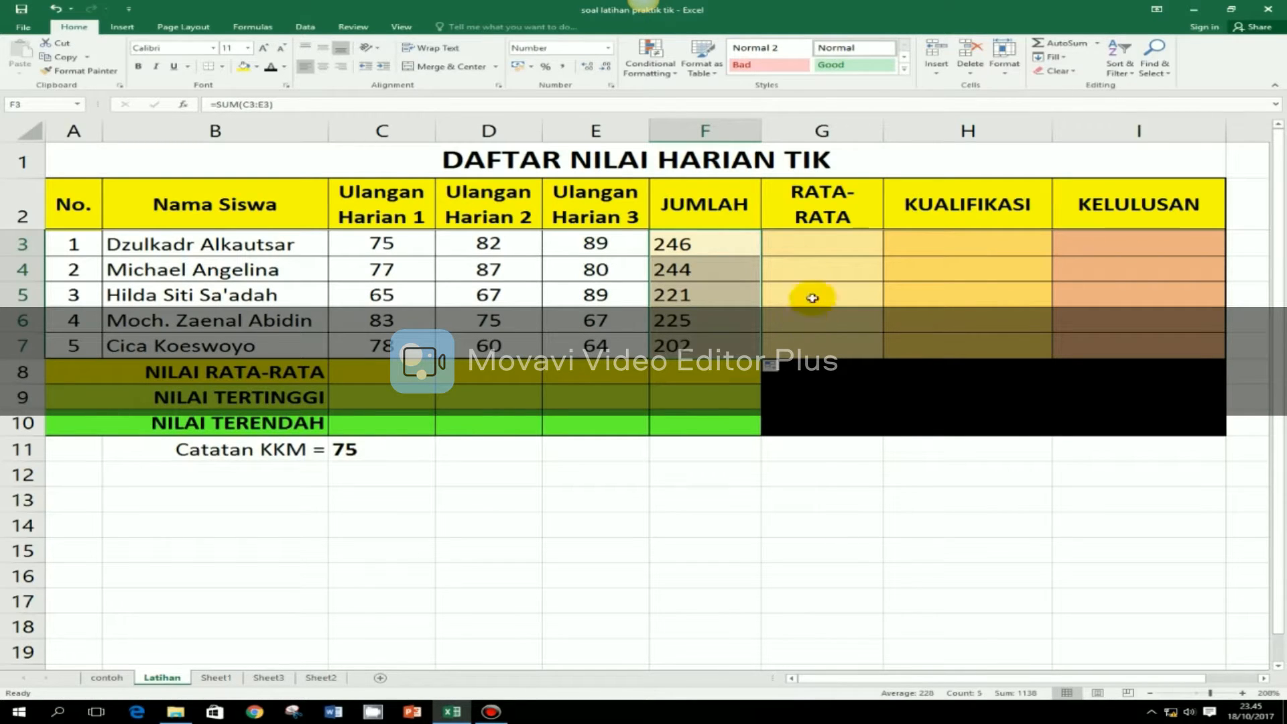
Left-align the RATA-RATA cells G3:G7.
left_click_drag(829, 246, 832, 345)
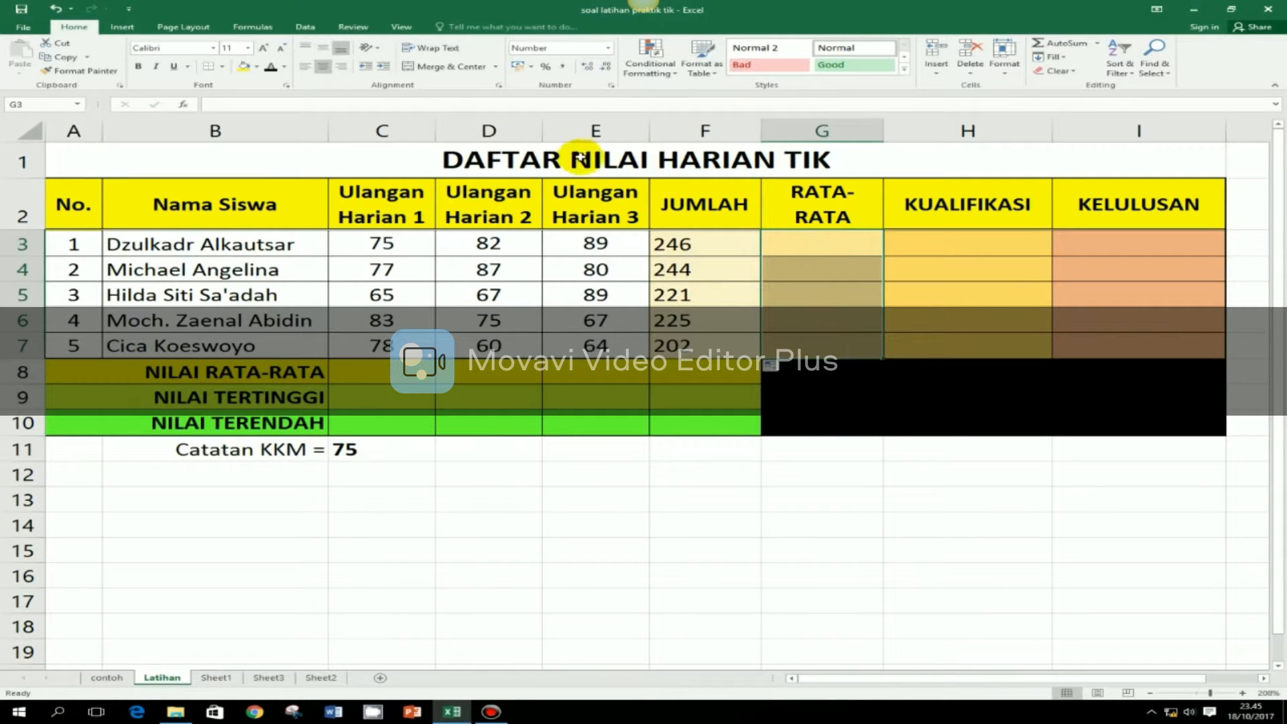
left_click(307, 68)
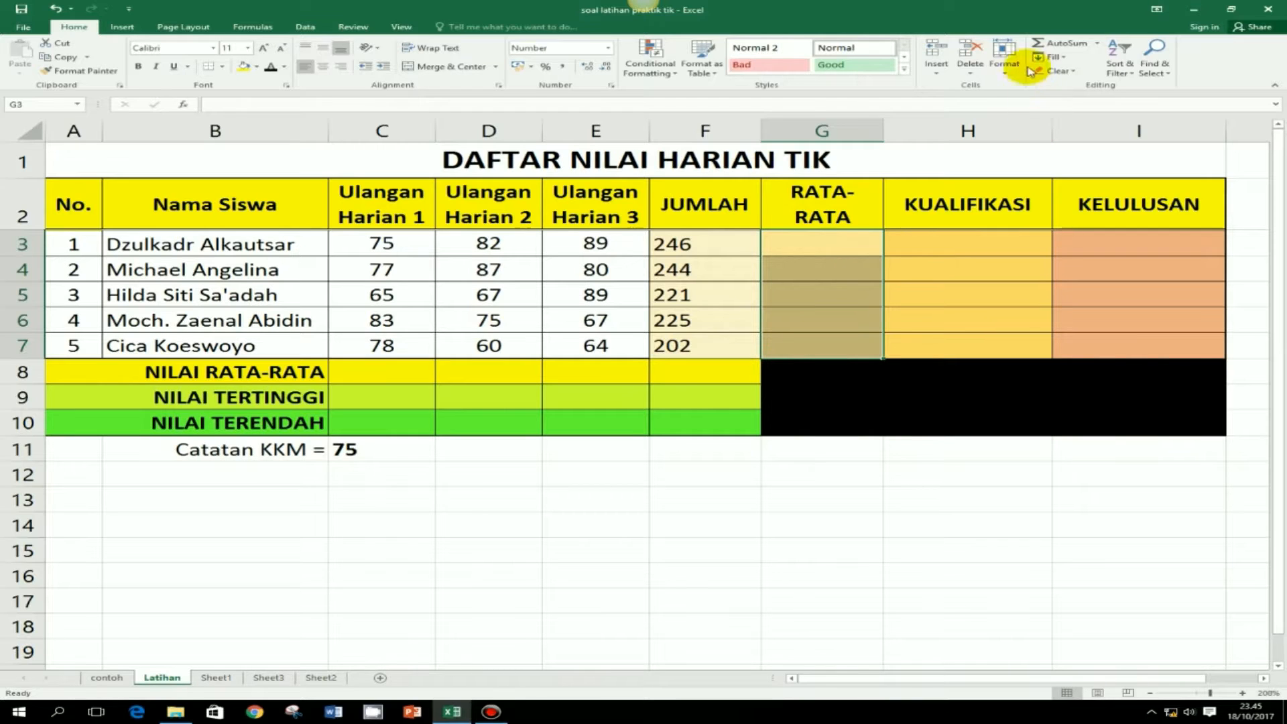
Enter =AVERAGE(C3:E3) in G3 and fill the formula down through G7.
left_click(1097, 43)
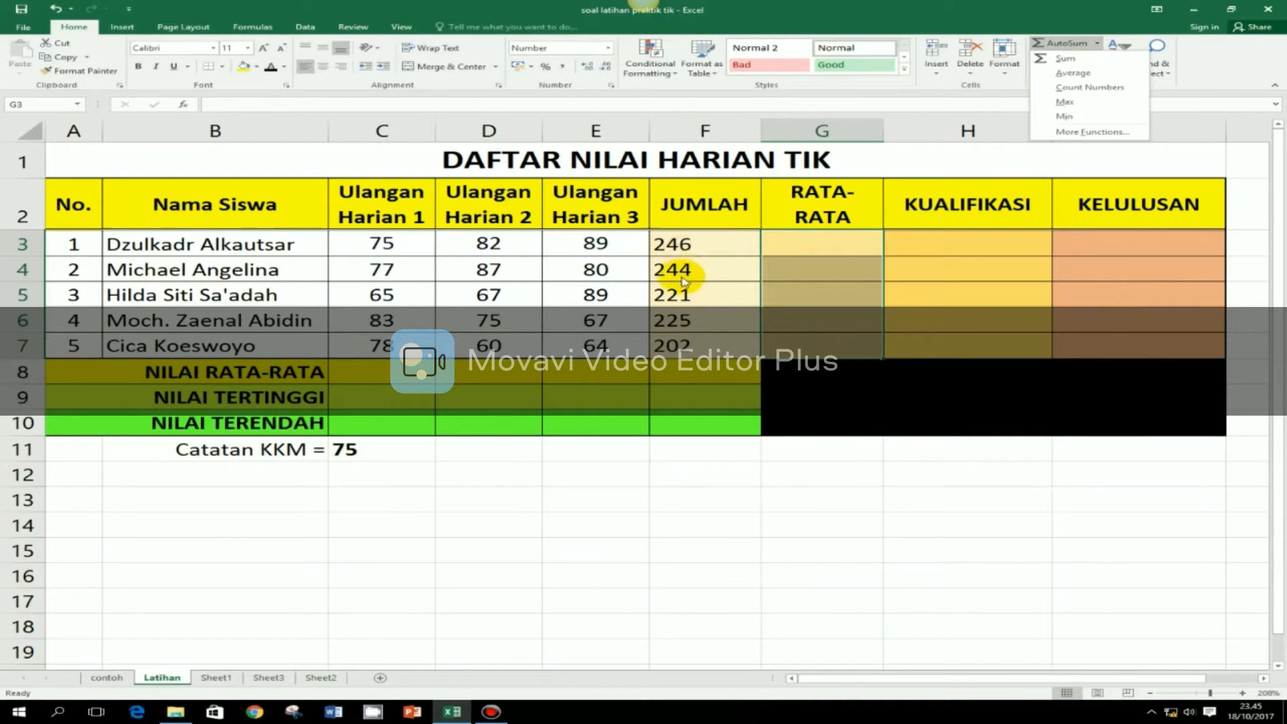
left_click(831, 240)
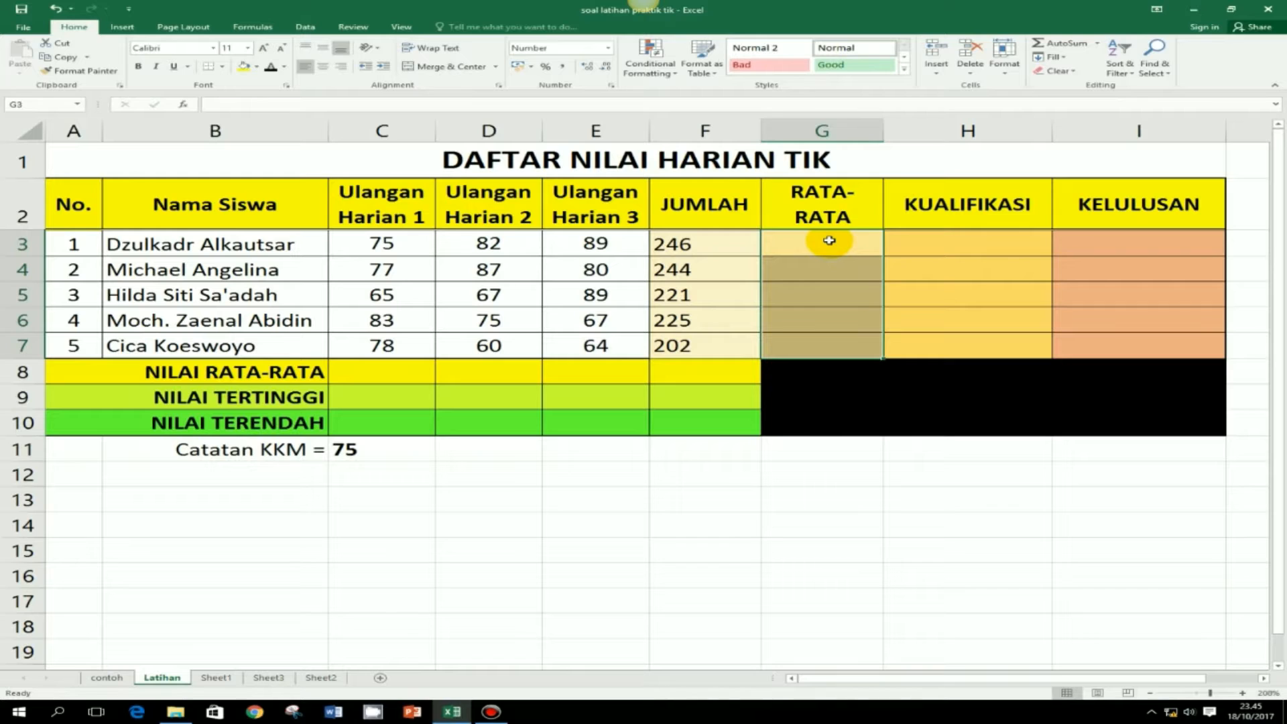
type("=")
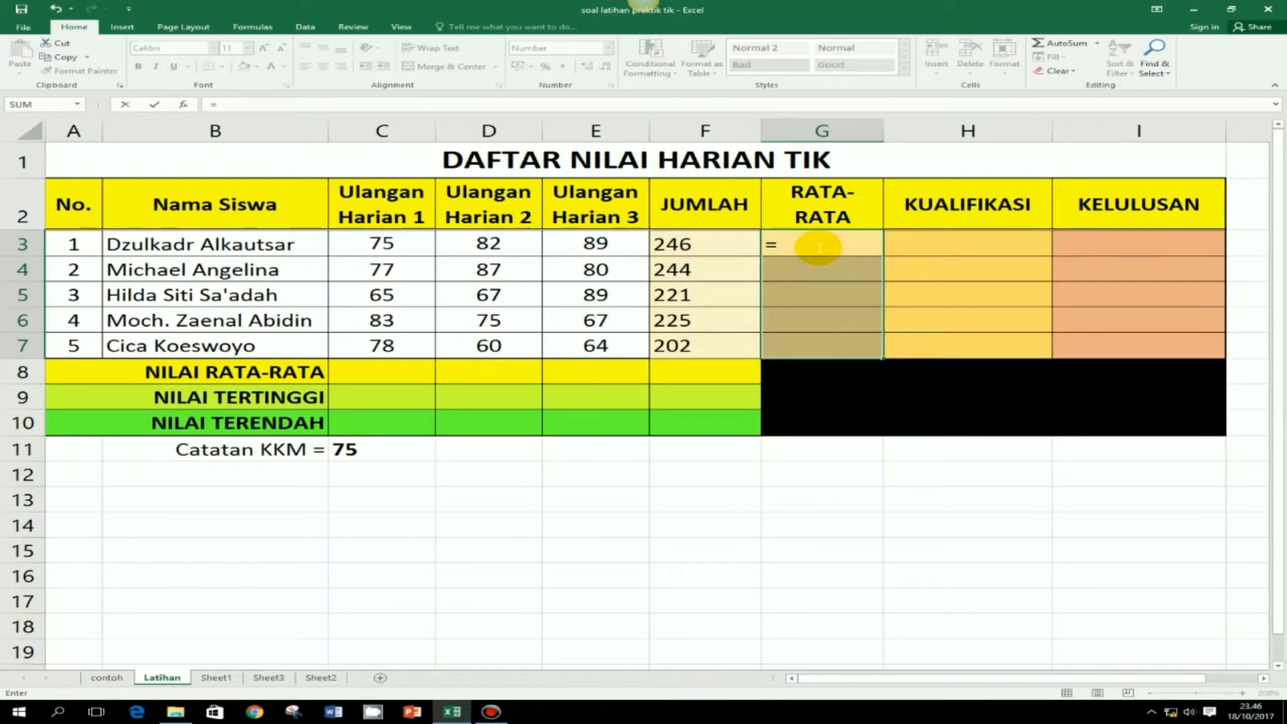
type("average")
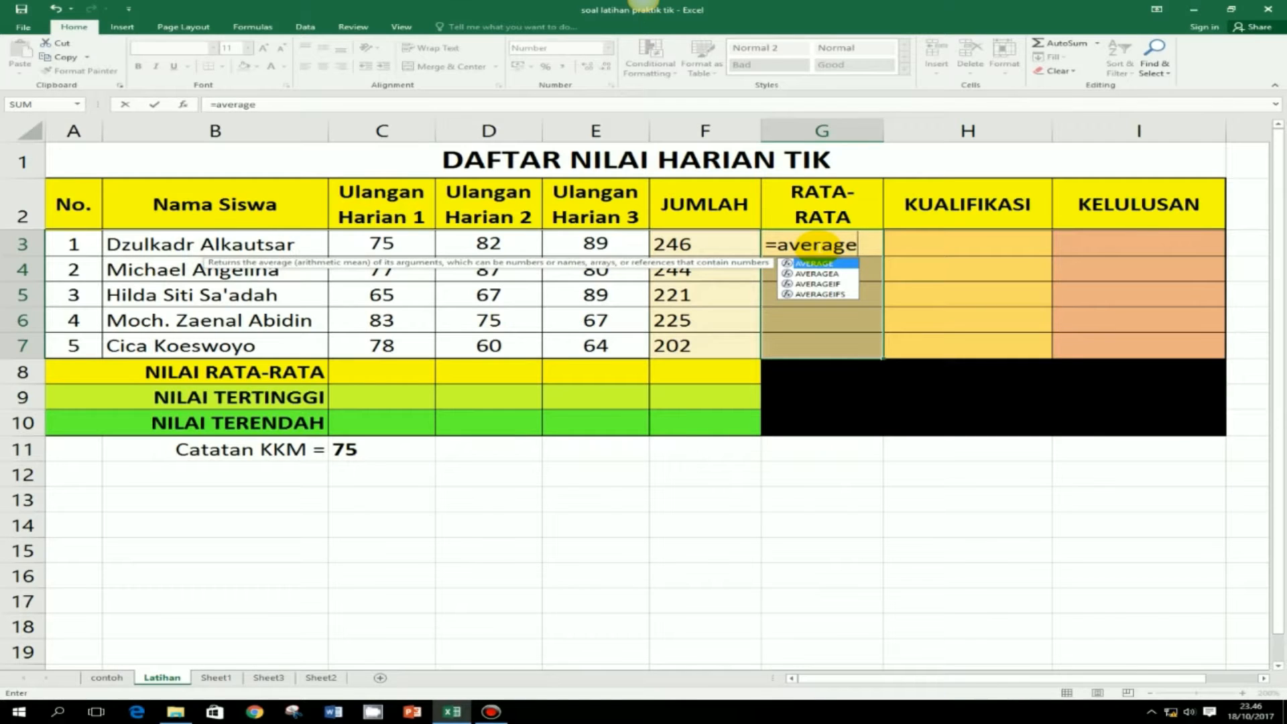
type("(")
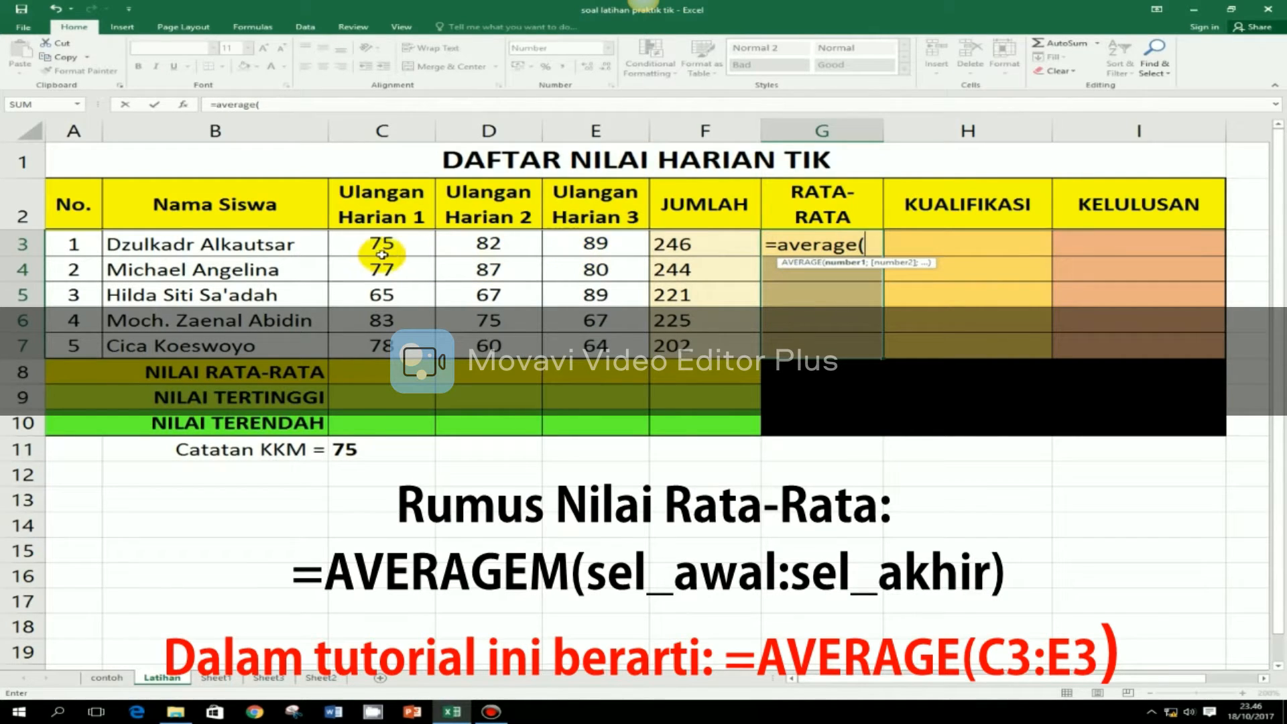
left_click_drag(374, 250, 580, 254)
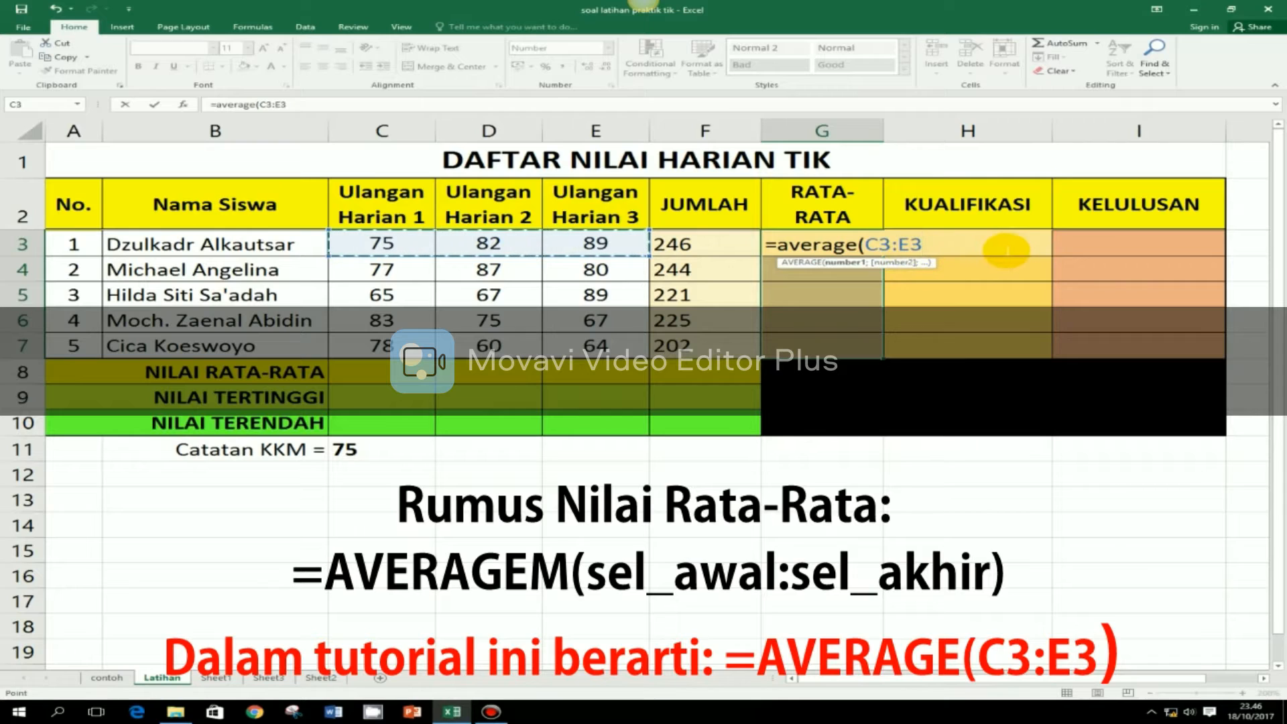
type(")")
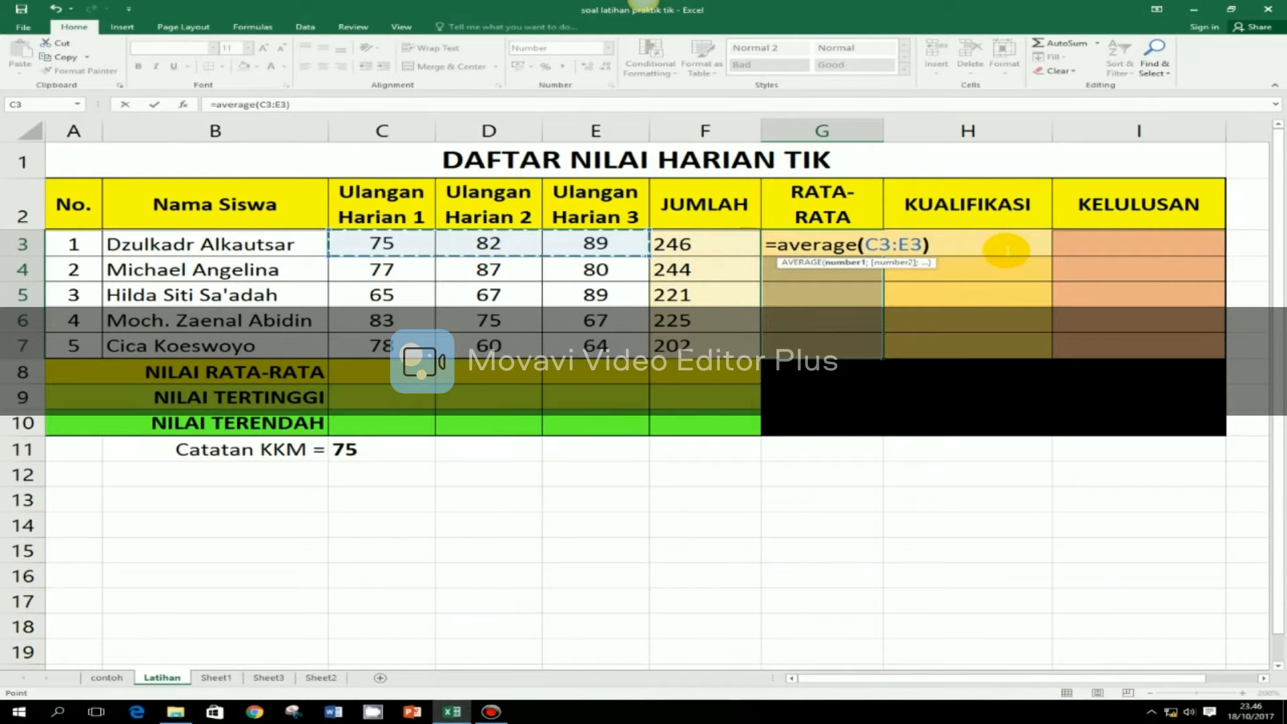
key("Return")
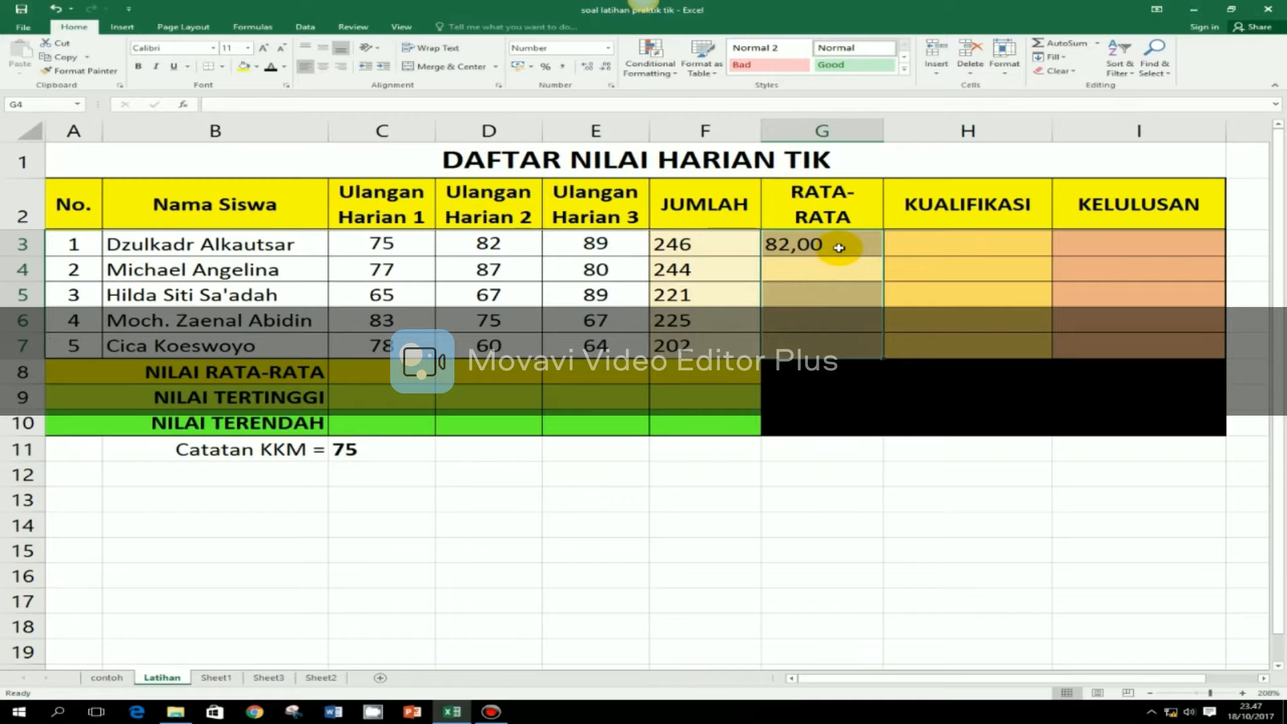
left_click(839, 248)
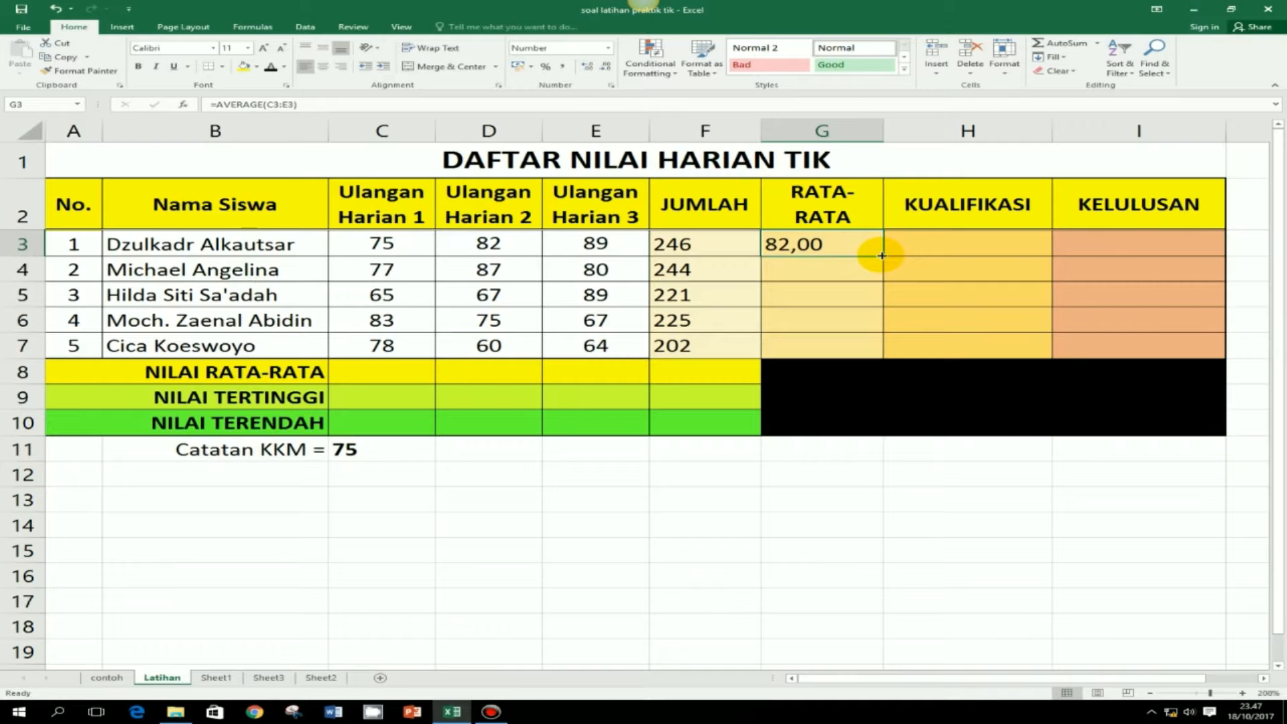
left_click_drag(882, 255, 884, 356)
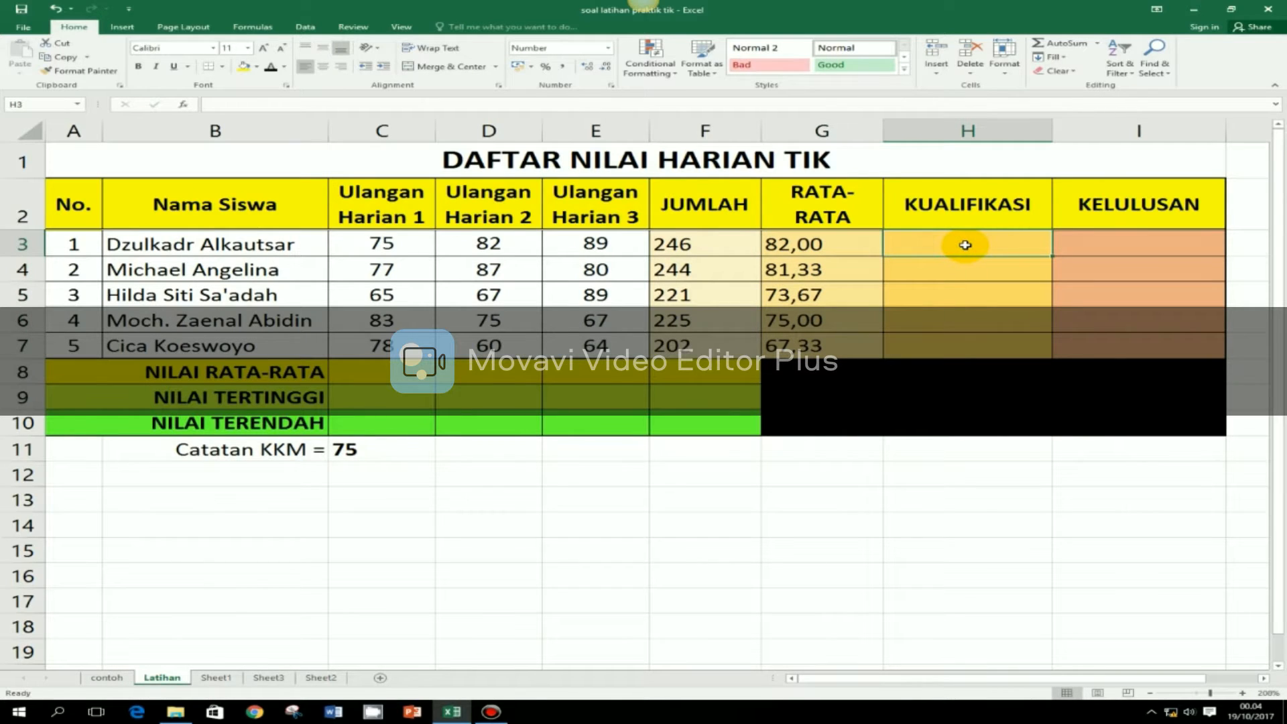
Begin the KUALIFIKASI formula in H3 with =IF(G3<75;"Belum tercapai"; for averages below the KKM.
type("=")
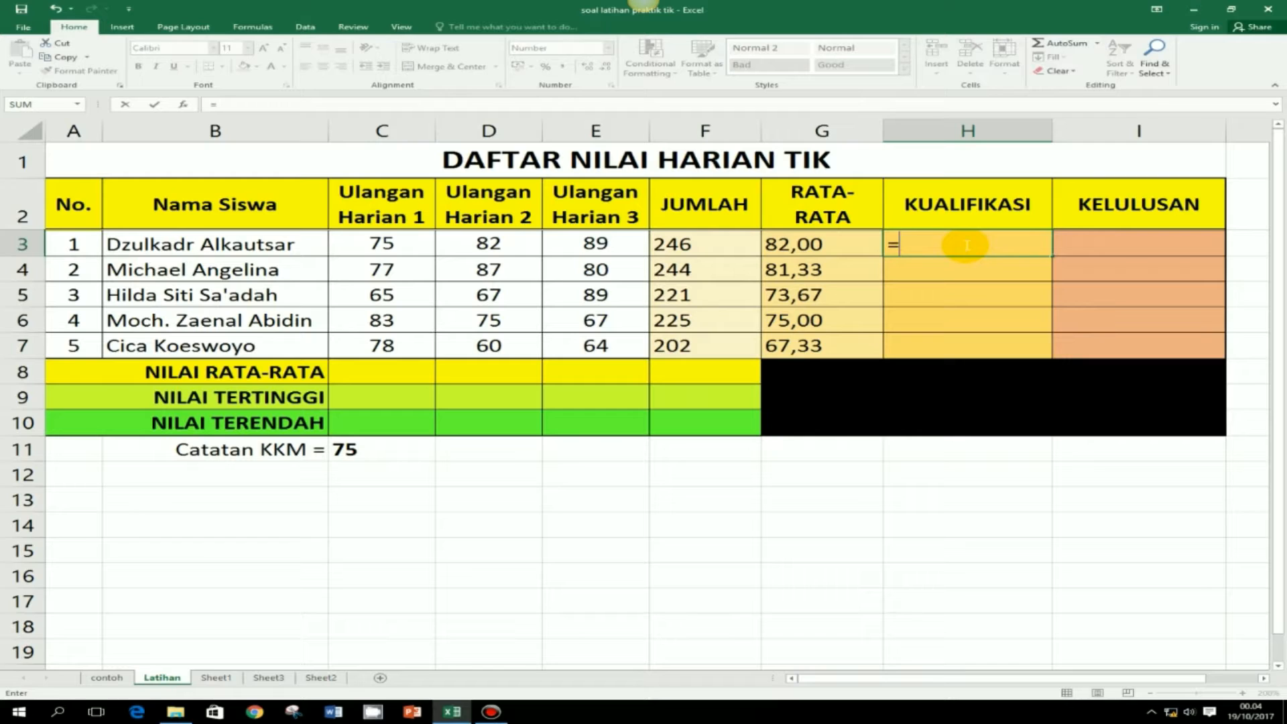
type("if")
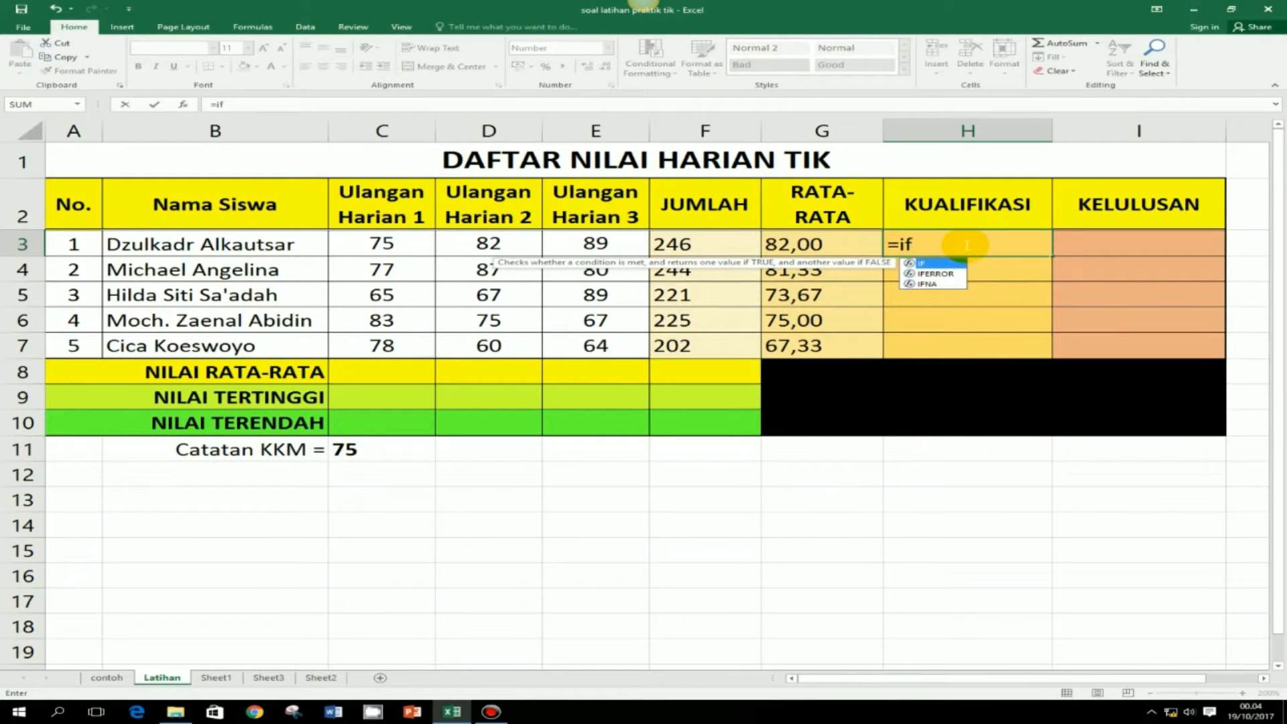
type("(")
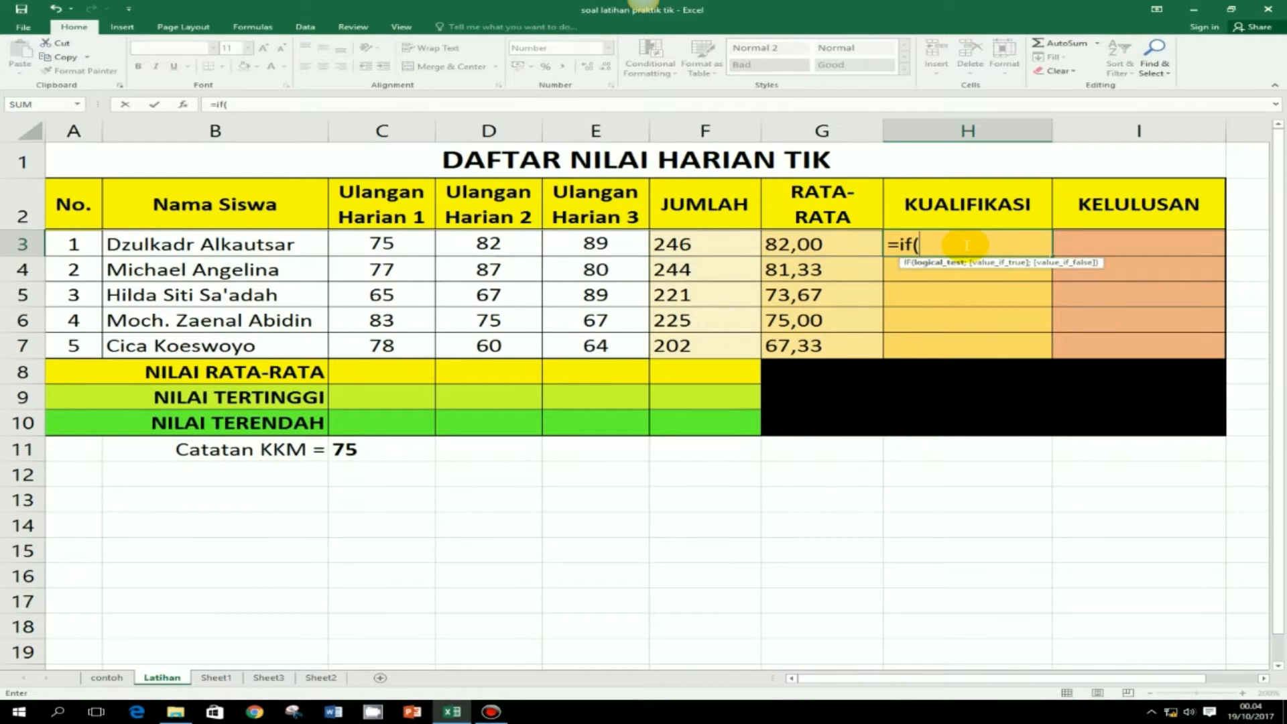
left_click(828, 250)
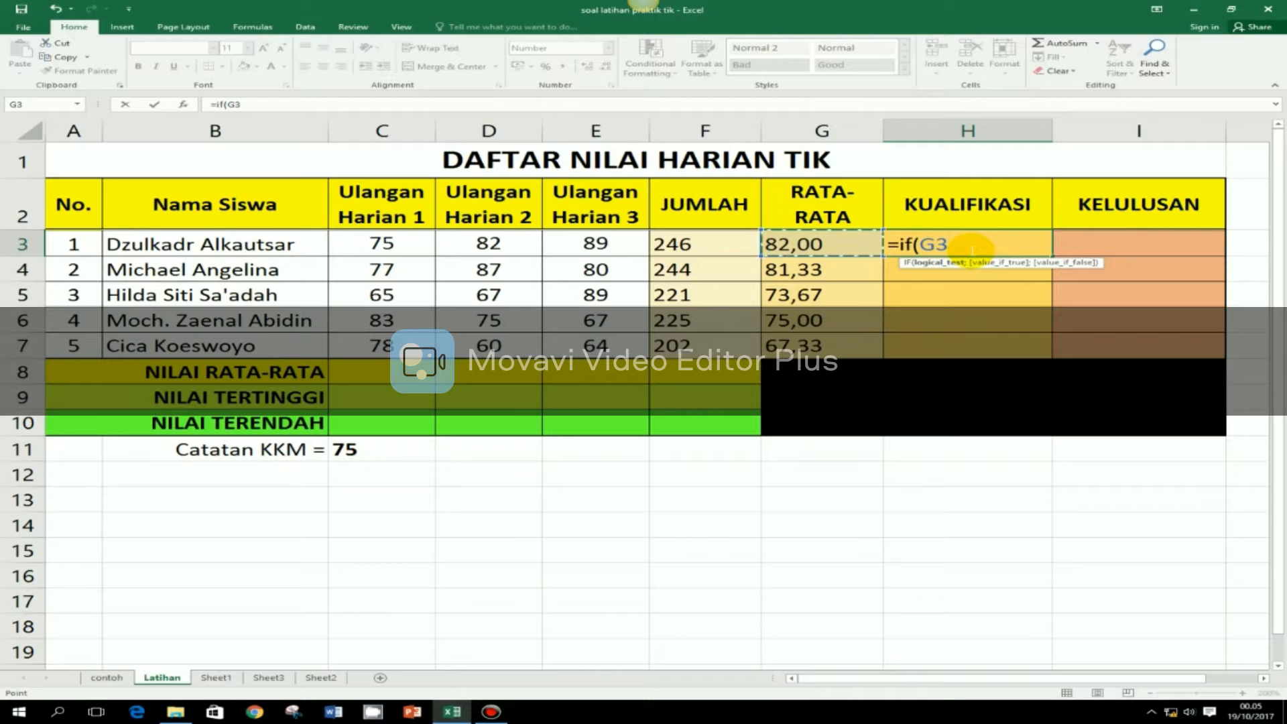
type("<")
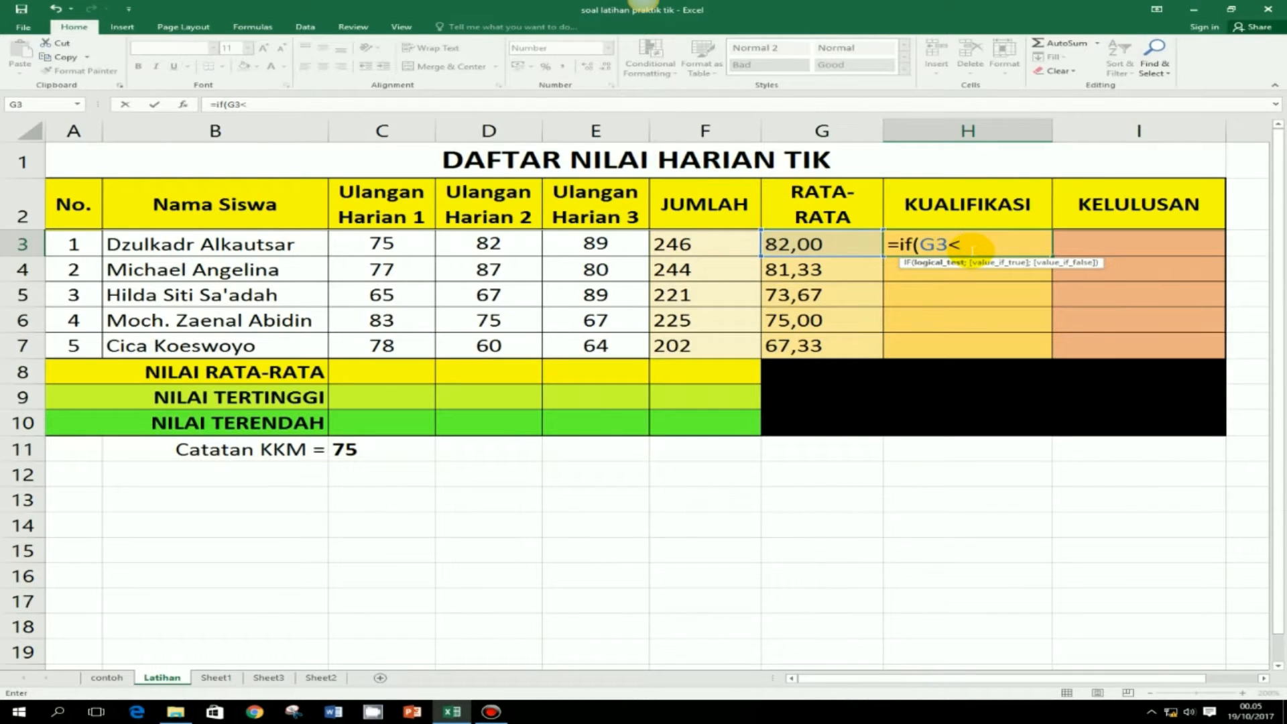
type("75")
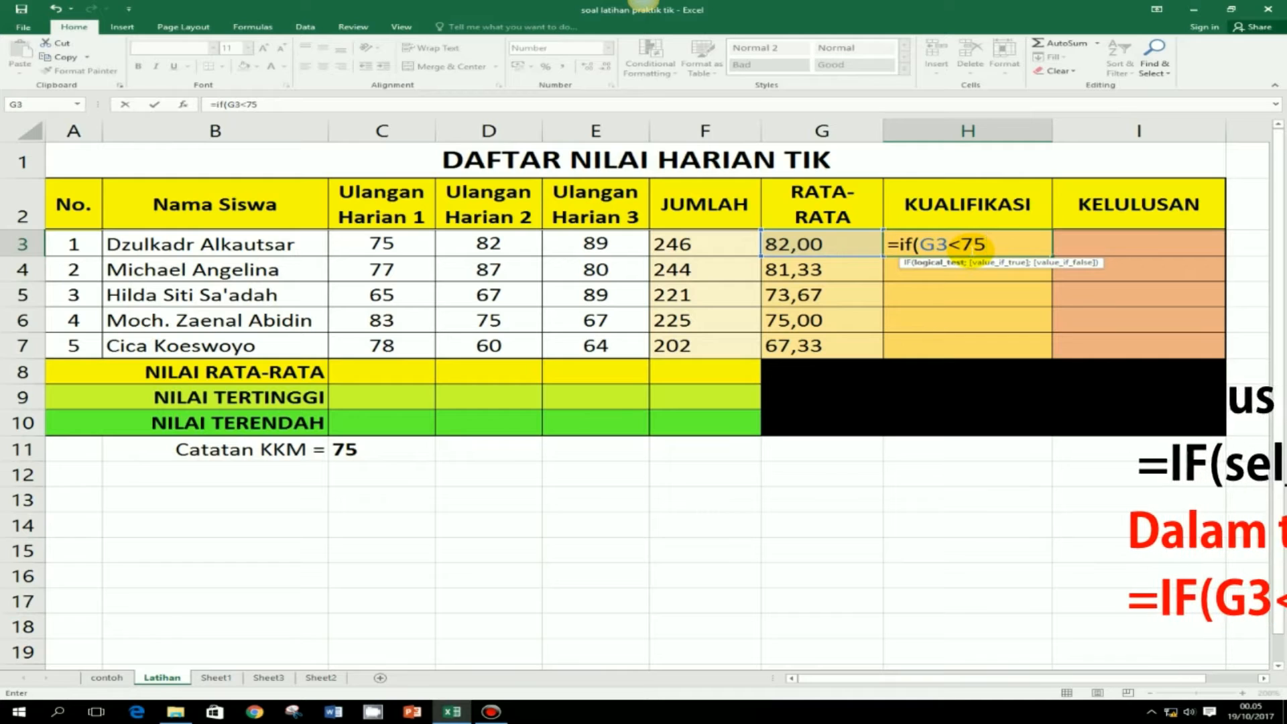
type(";")
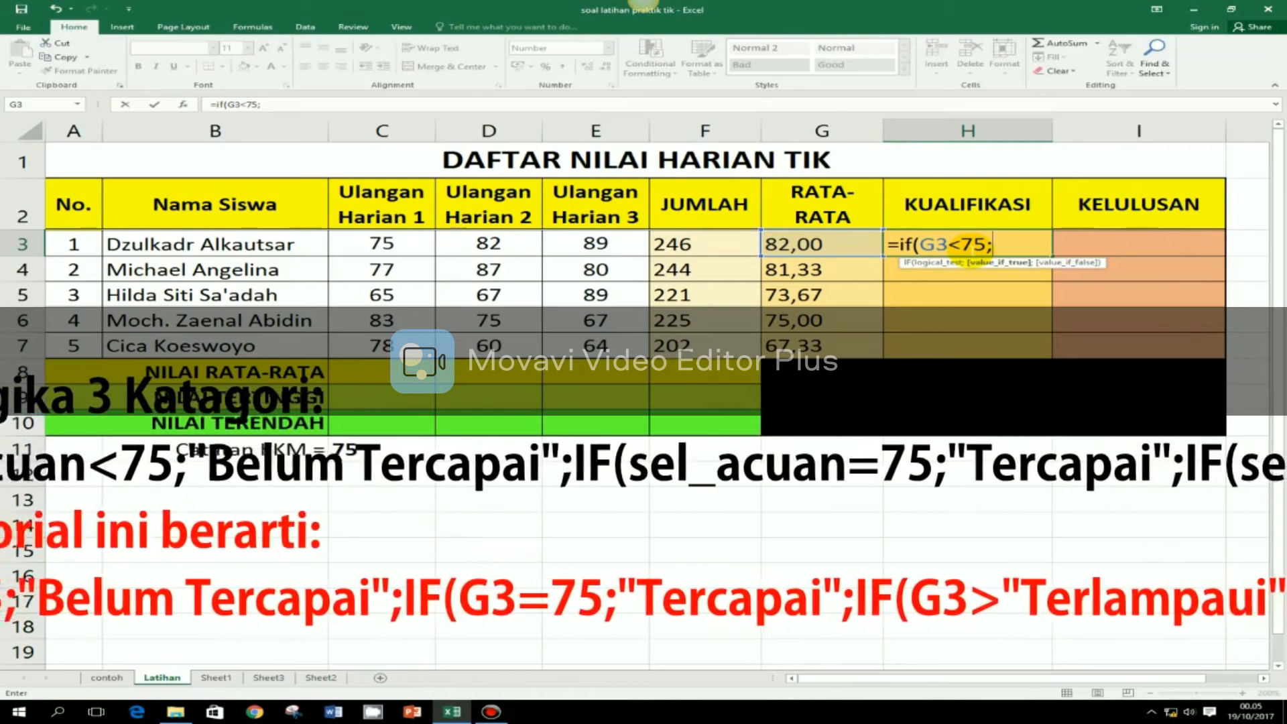
type("\"Belum tercapai")
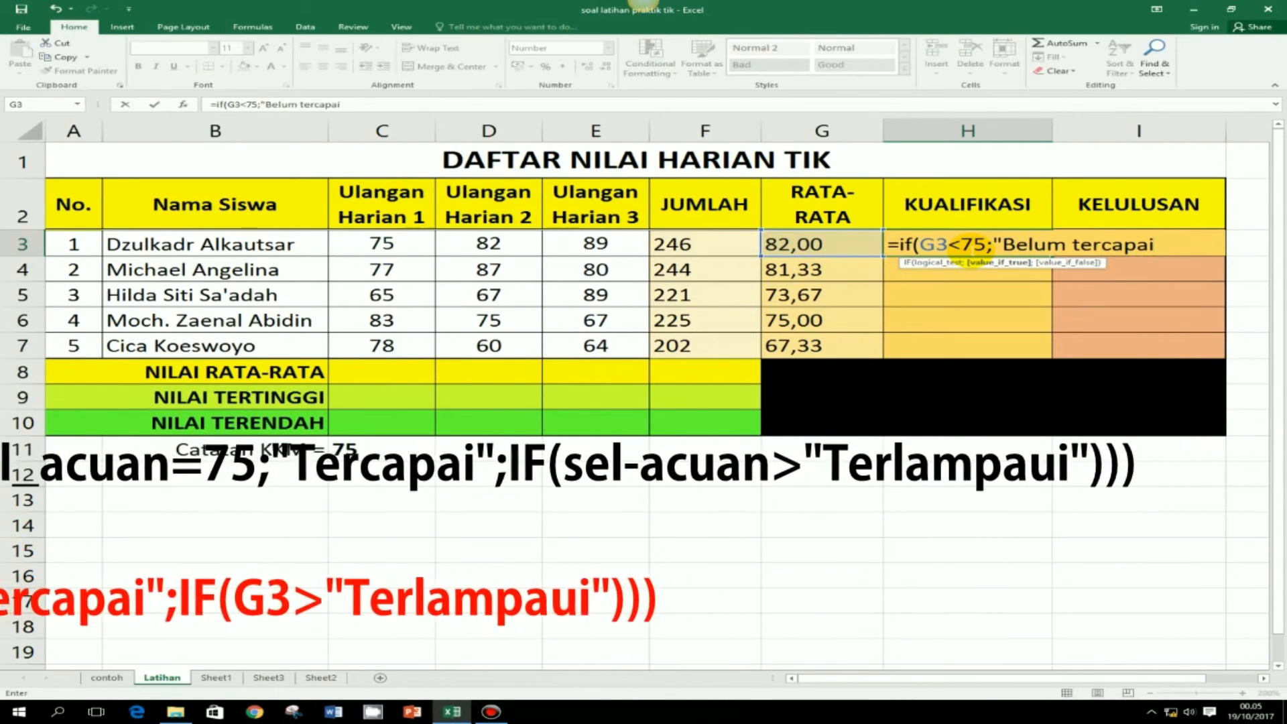
type("\"")
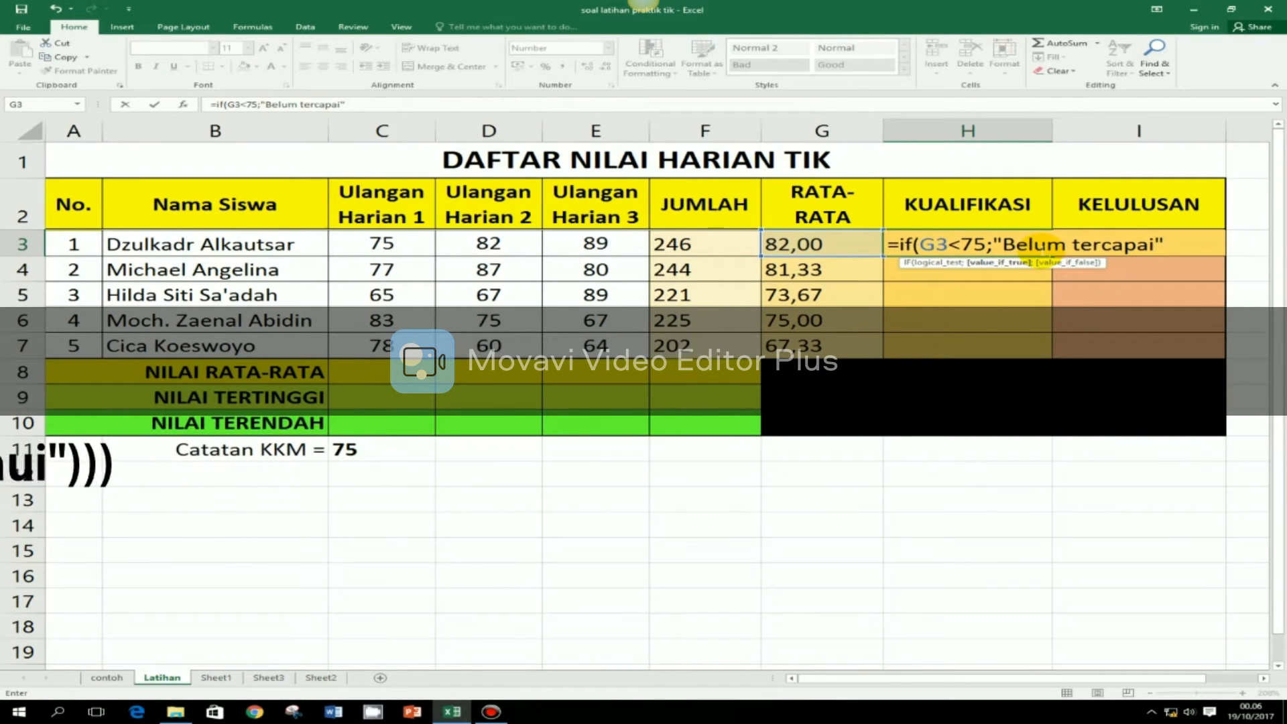
type(";")
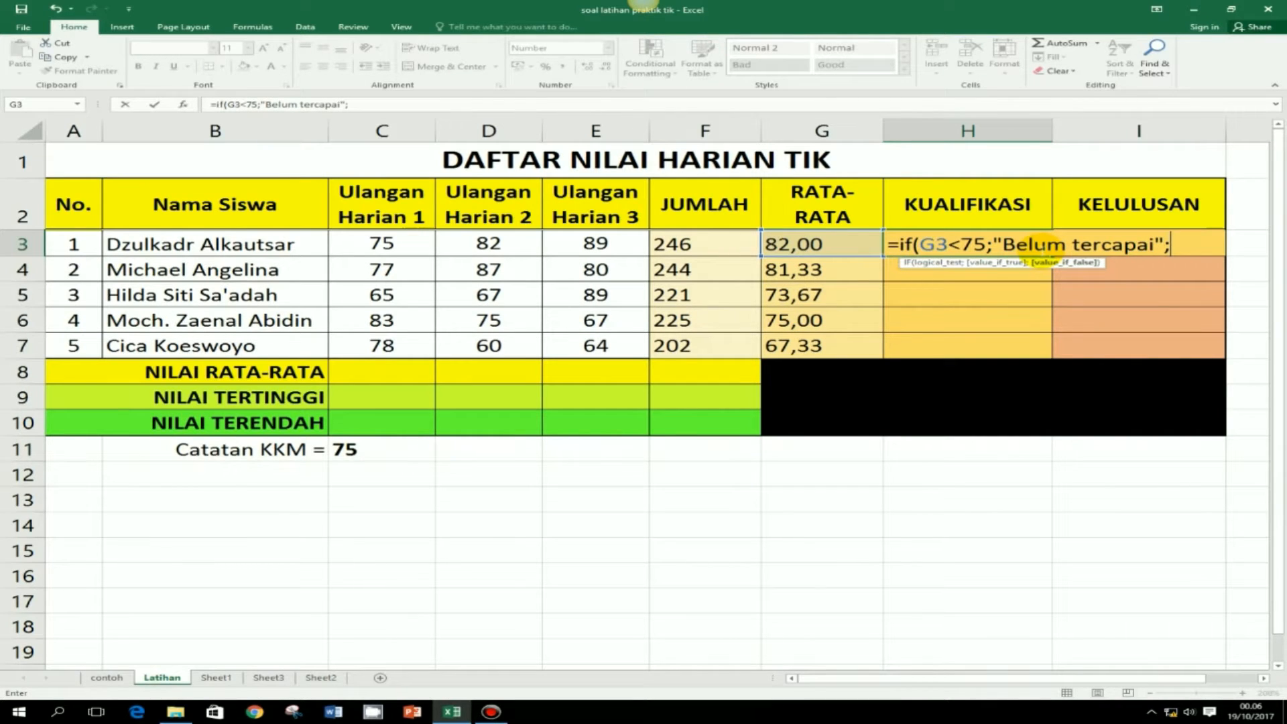
Continue the H3 formula with the nested condition IF(G3=75;"Tercapai"; for averages equal to the KKM.
type("IF")
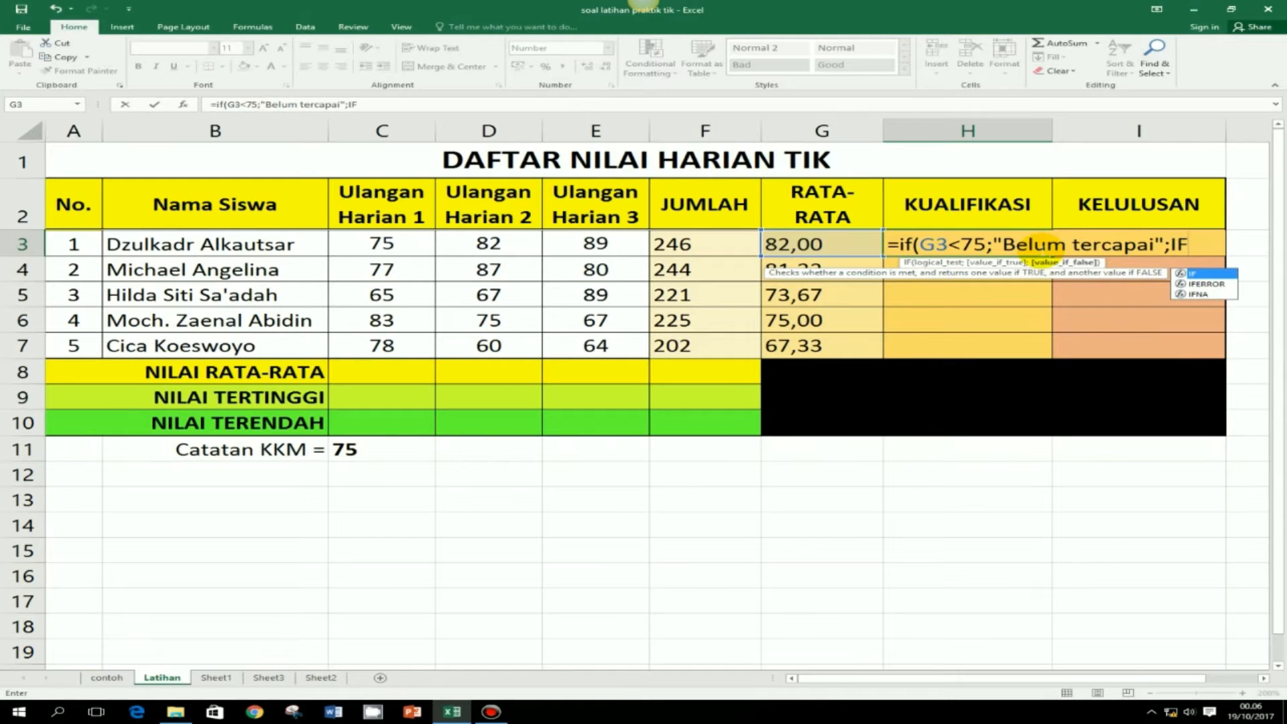
type("(")
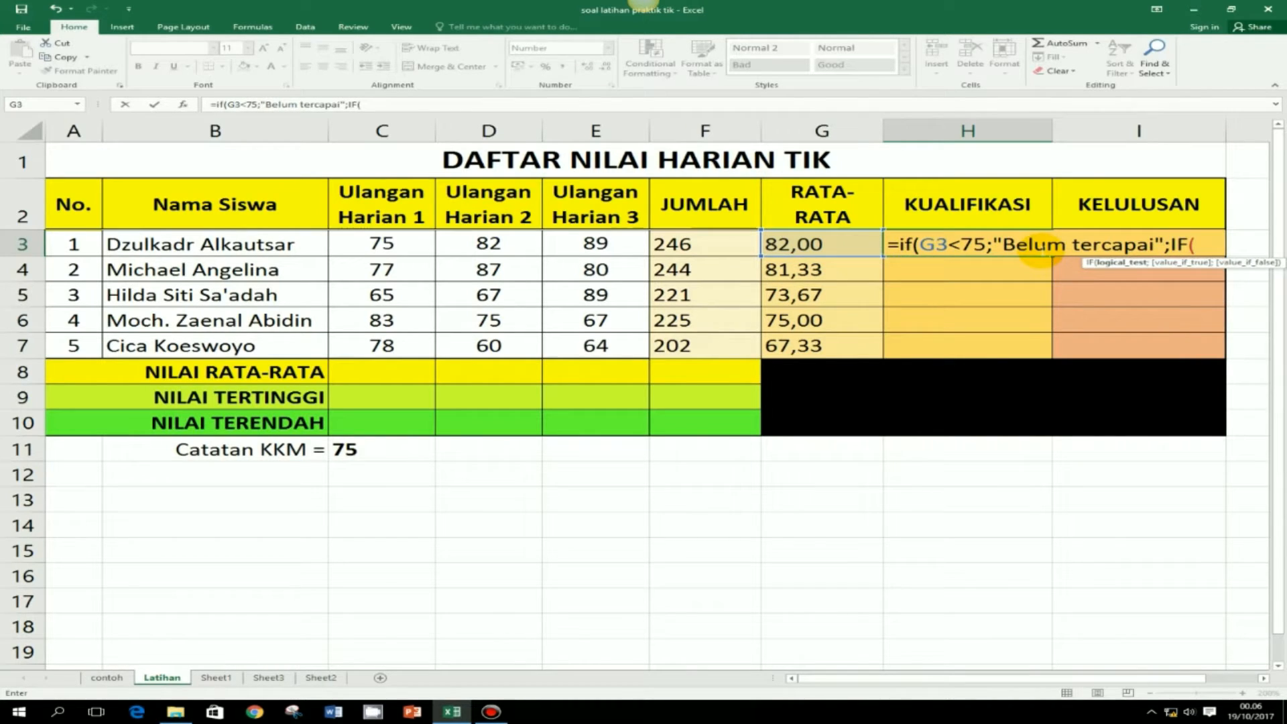
type("g3")
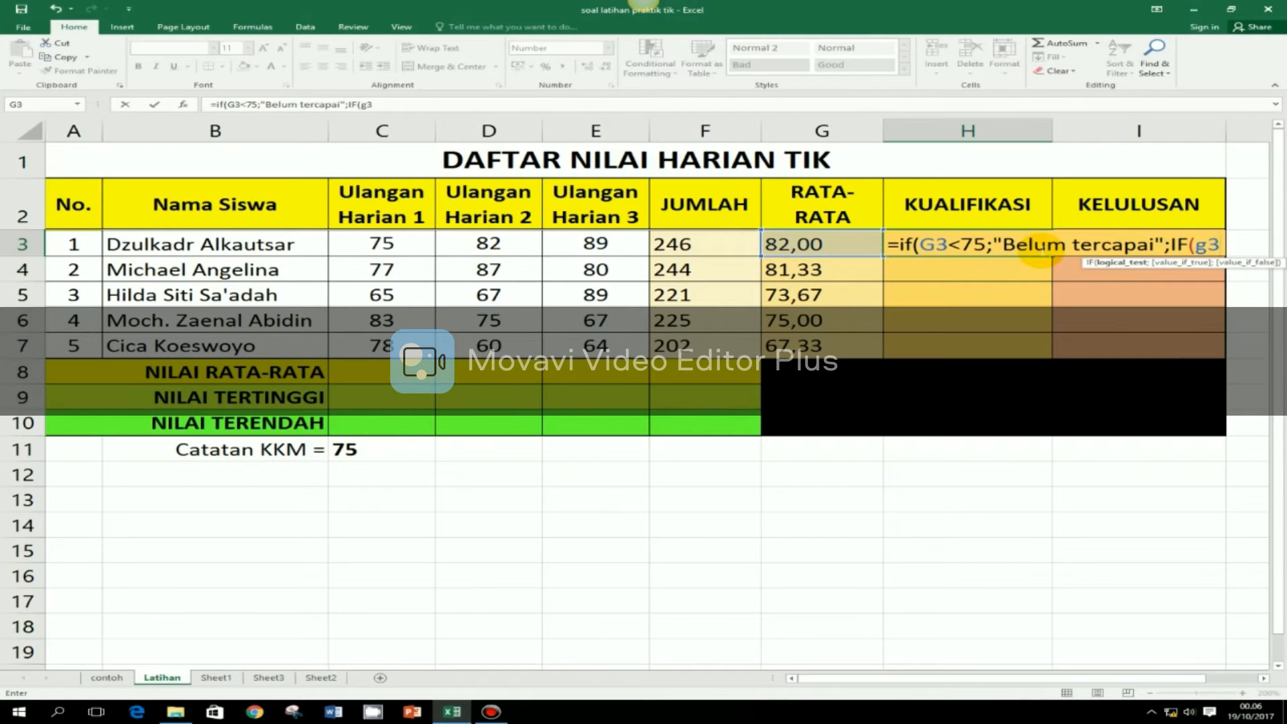
type("=")
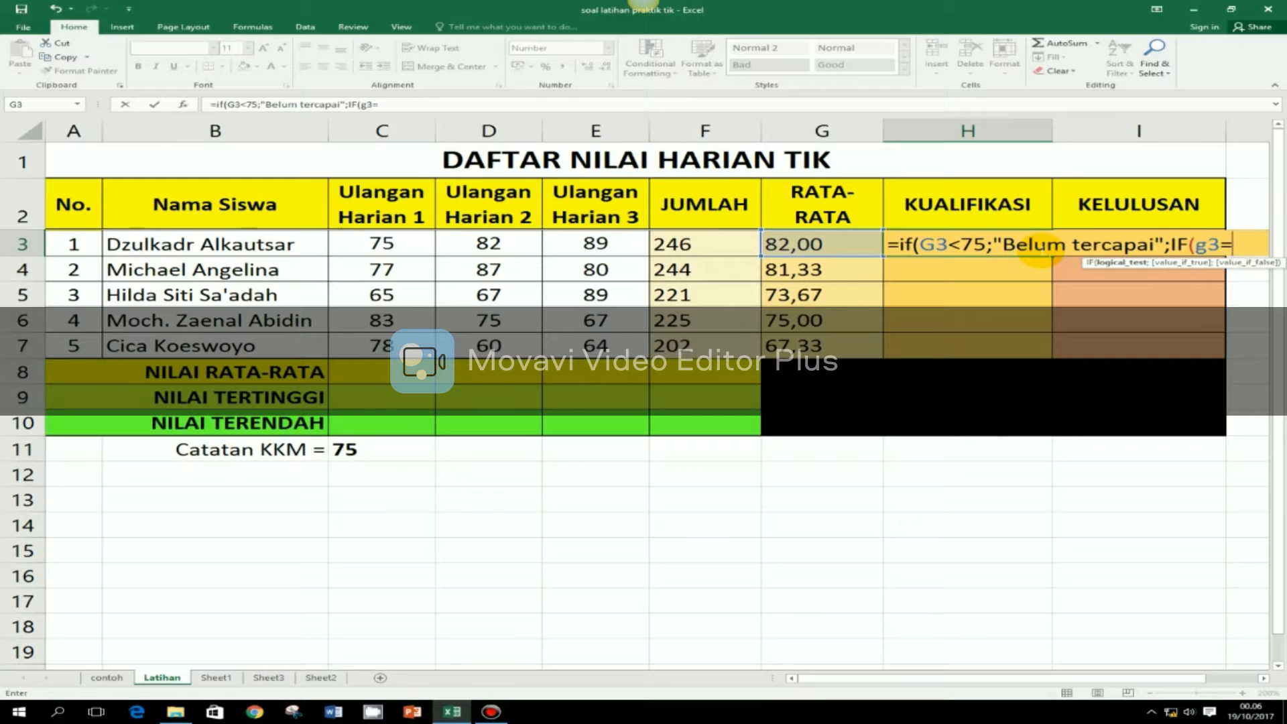
type("75;")
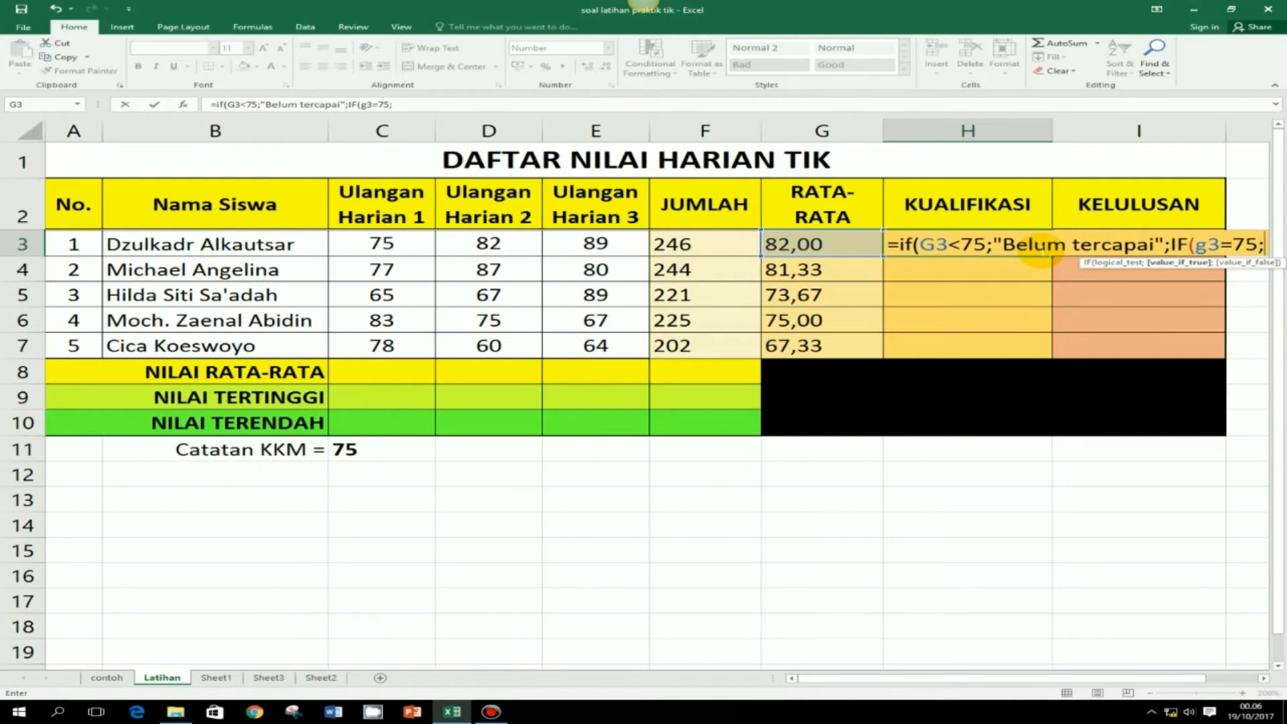
type("\"")
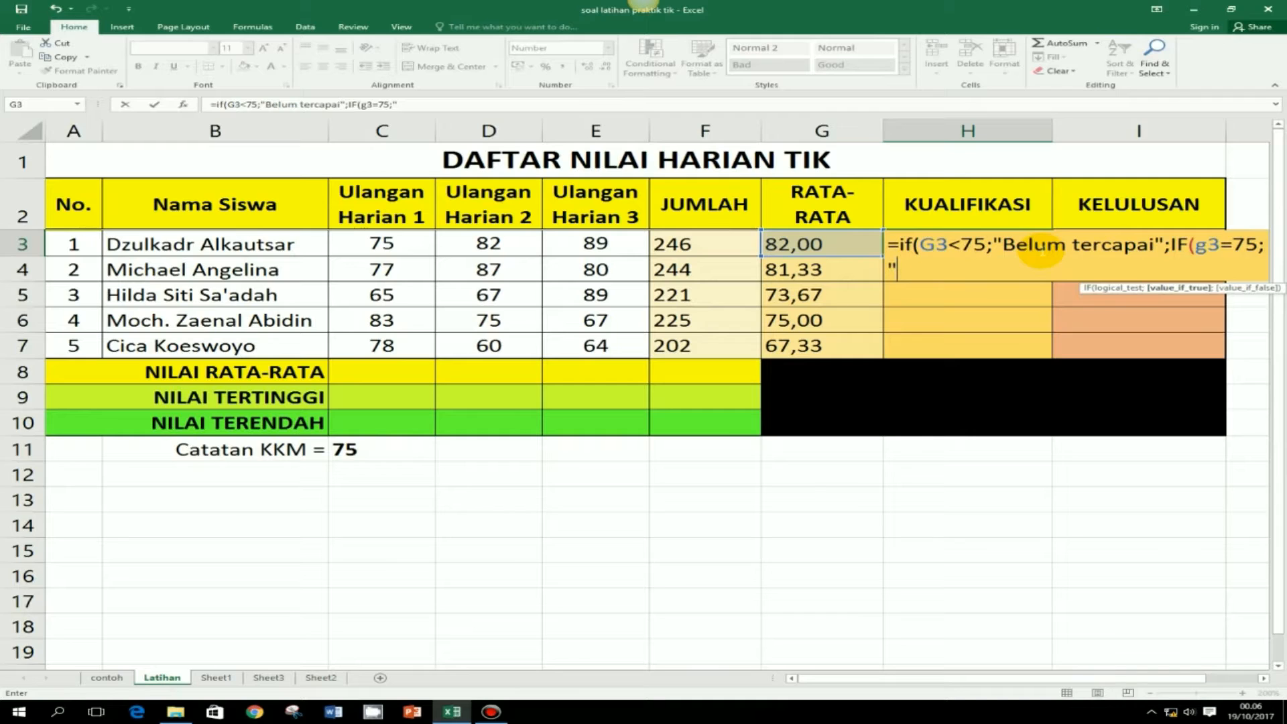
type("Tercapai")
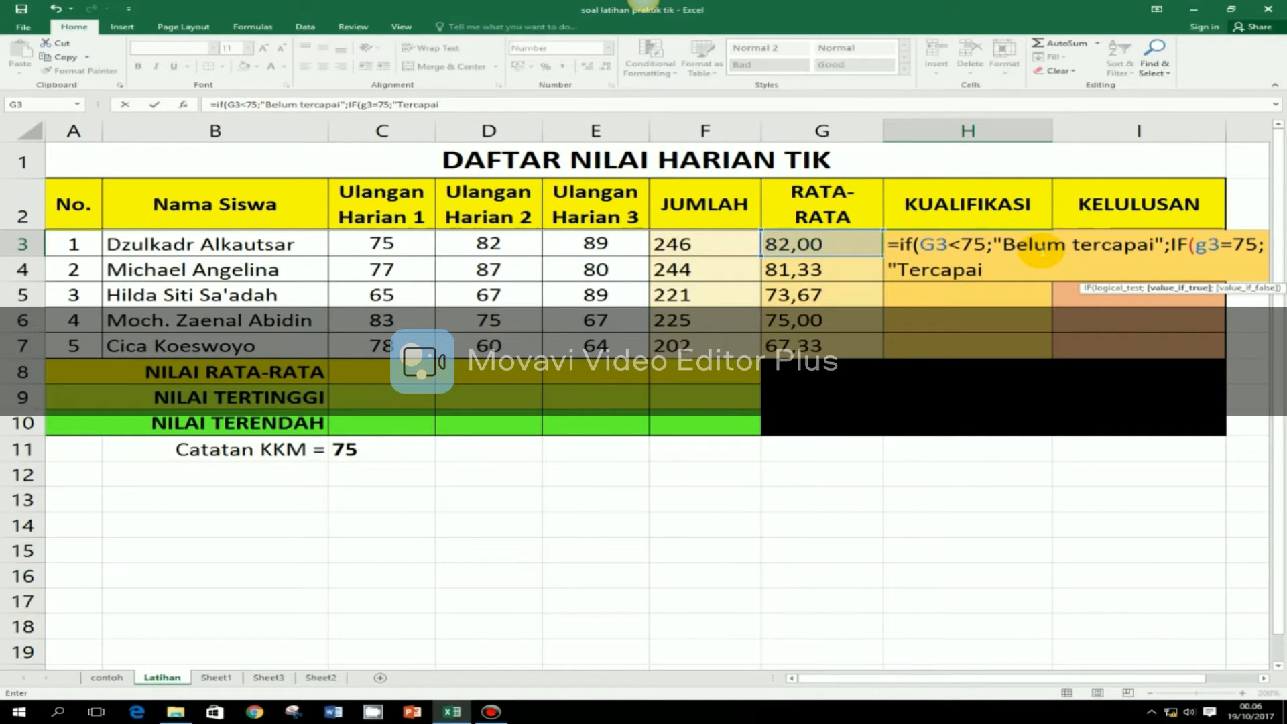
type("\"")
type(";")
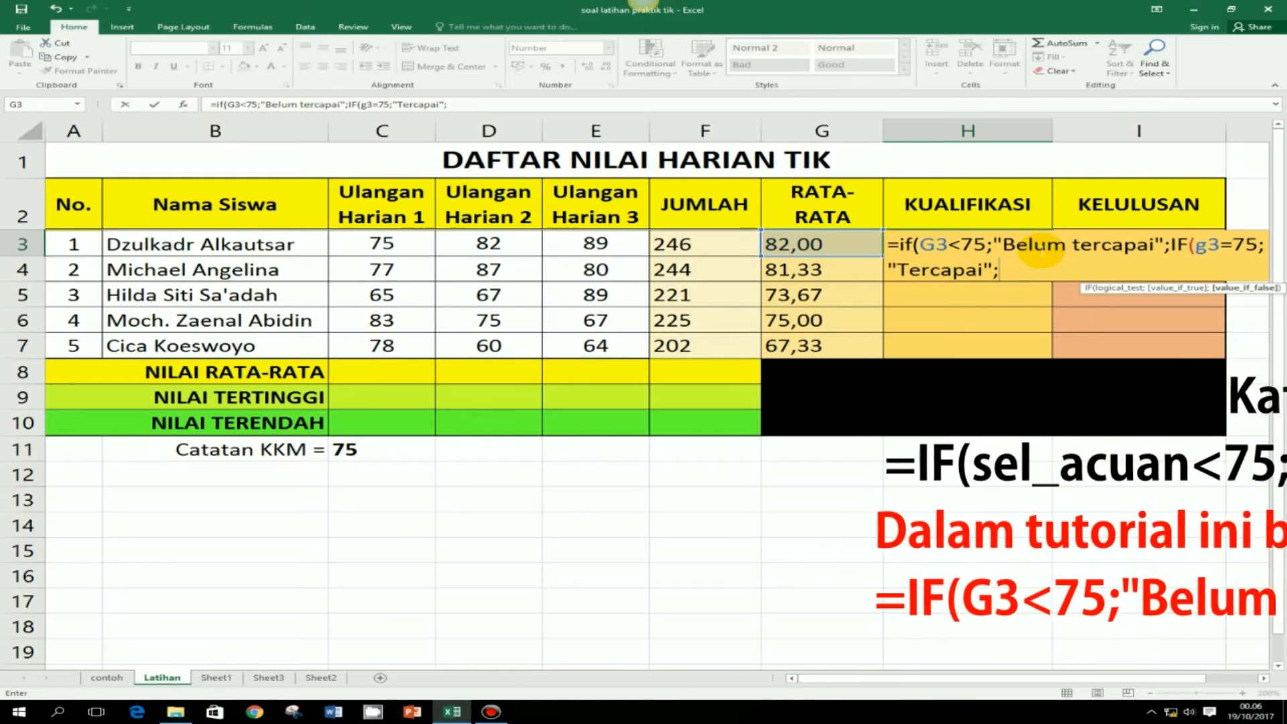
Complete the H3 formula with IF(G3>75;"Terlampaui"))) and fill it down through H7.
type("if")
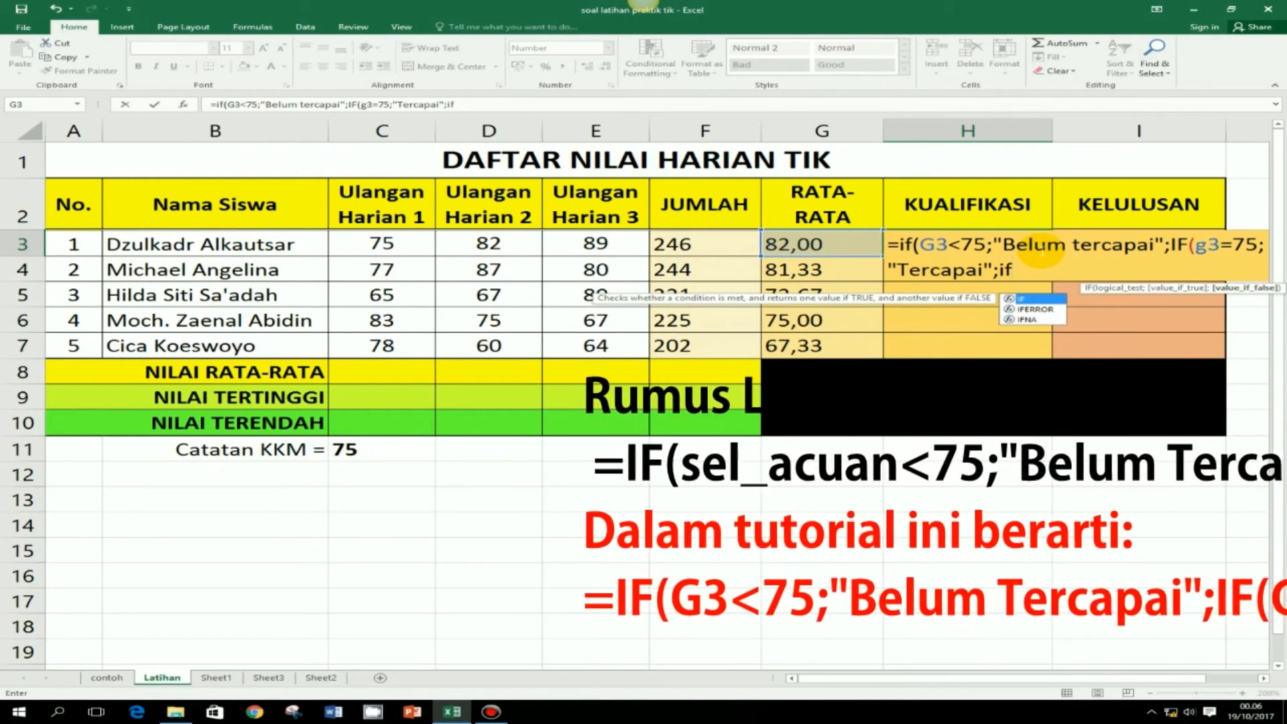
type("(g3")
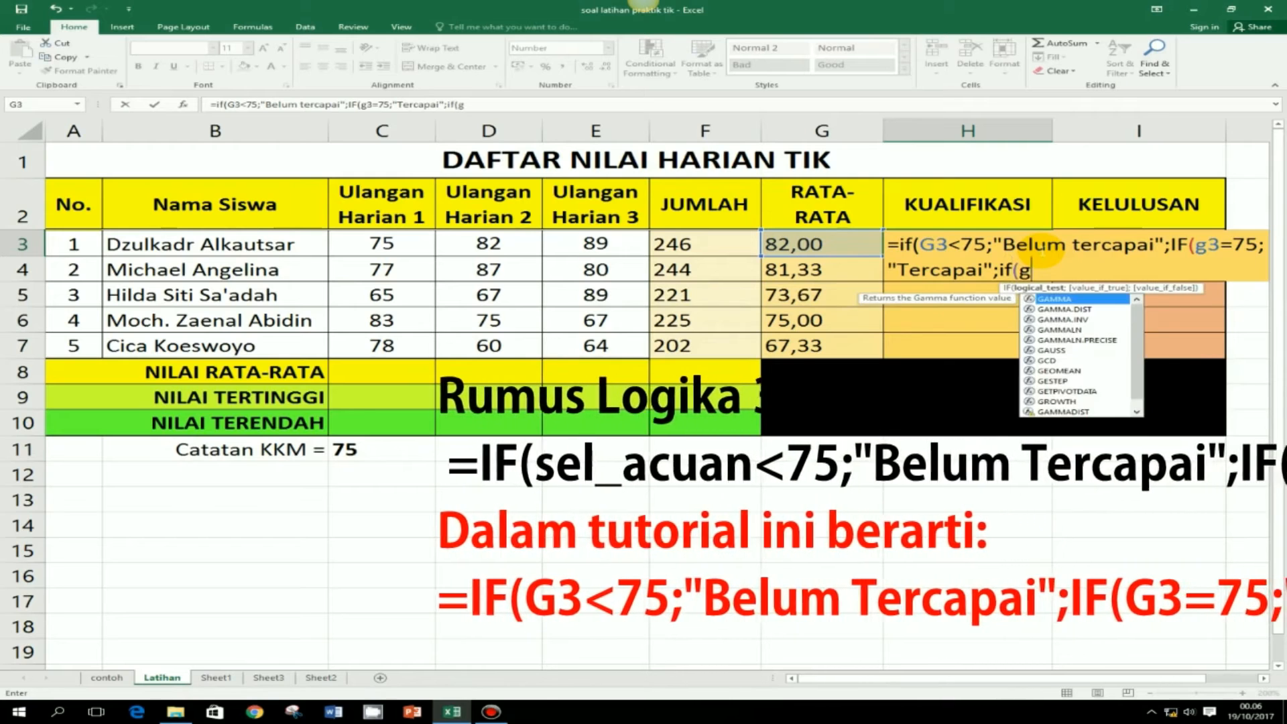
type(">75")
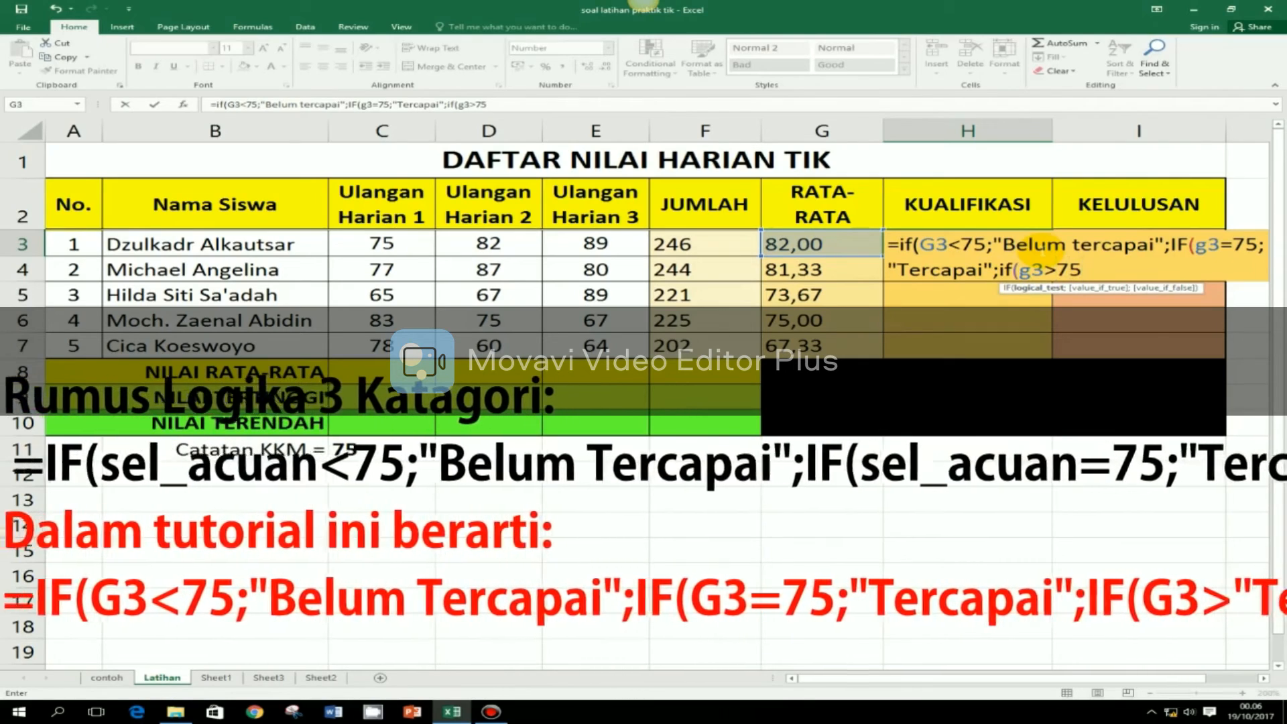
type(";\"")
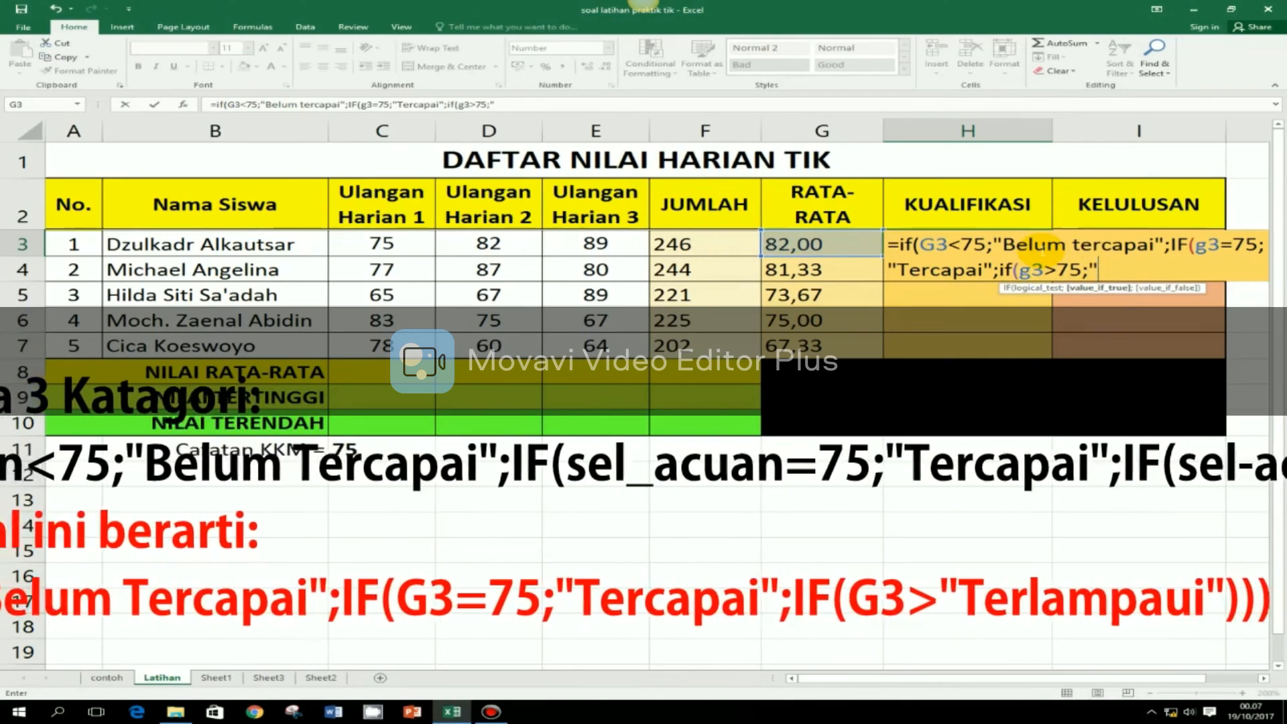
type("Te")
type("rla")
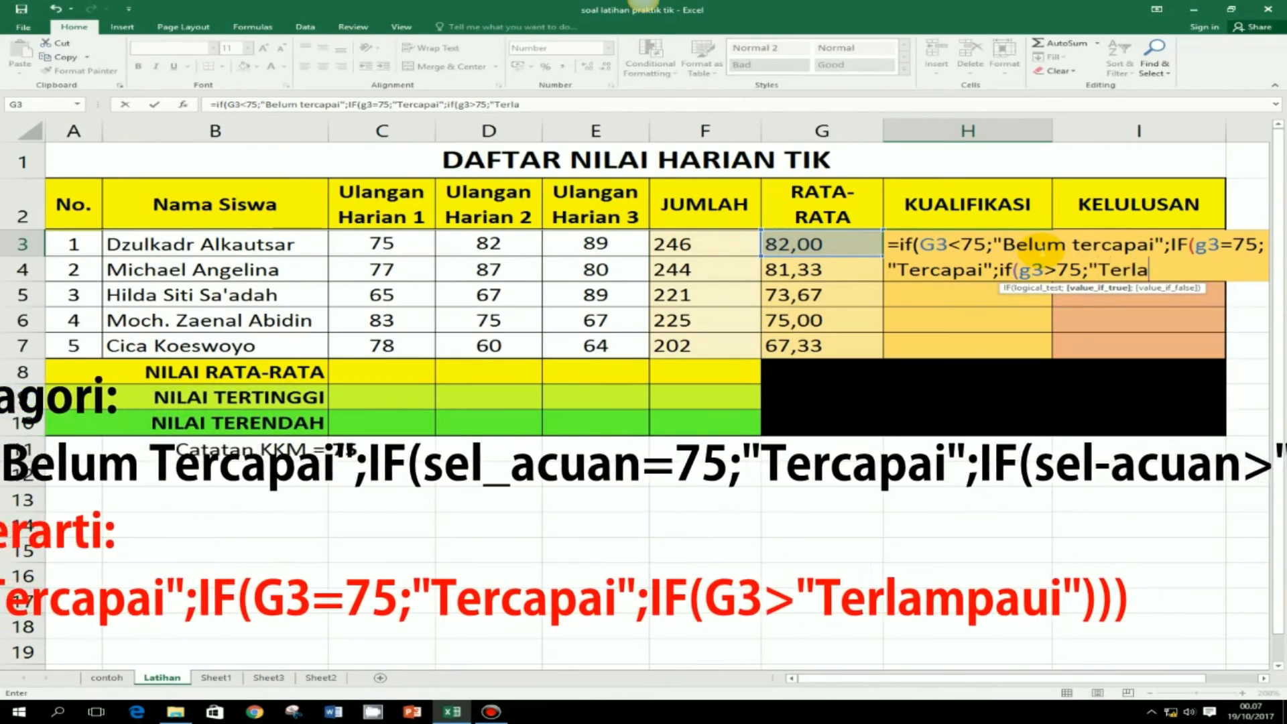
type("mpaui")
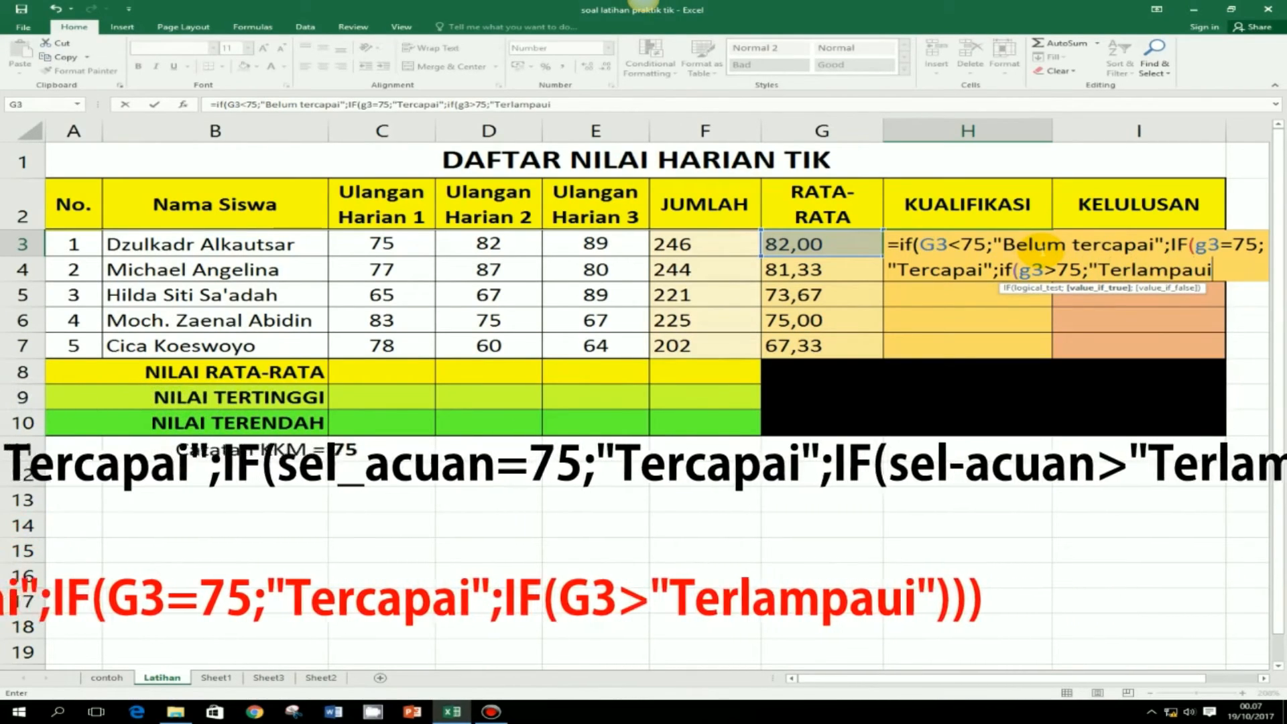
type("\"")
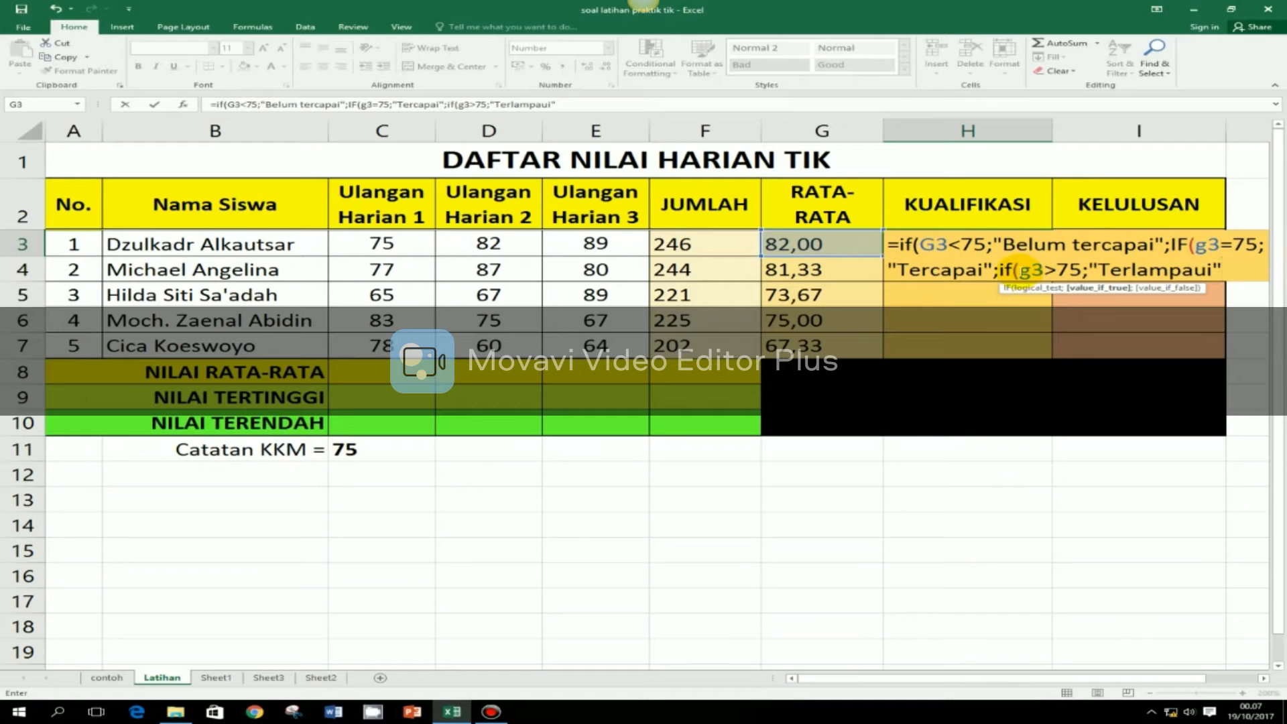
type(")))")
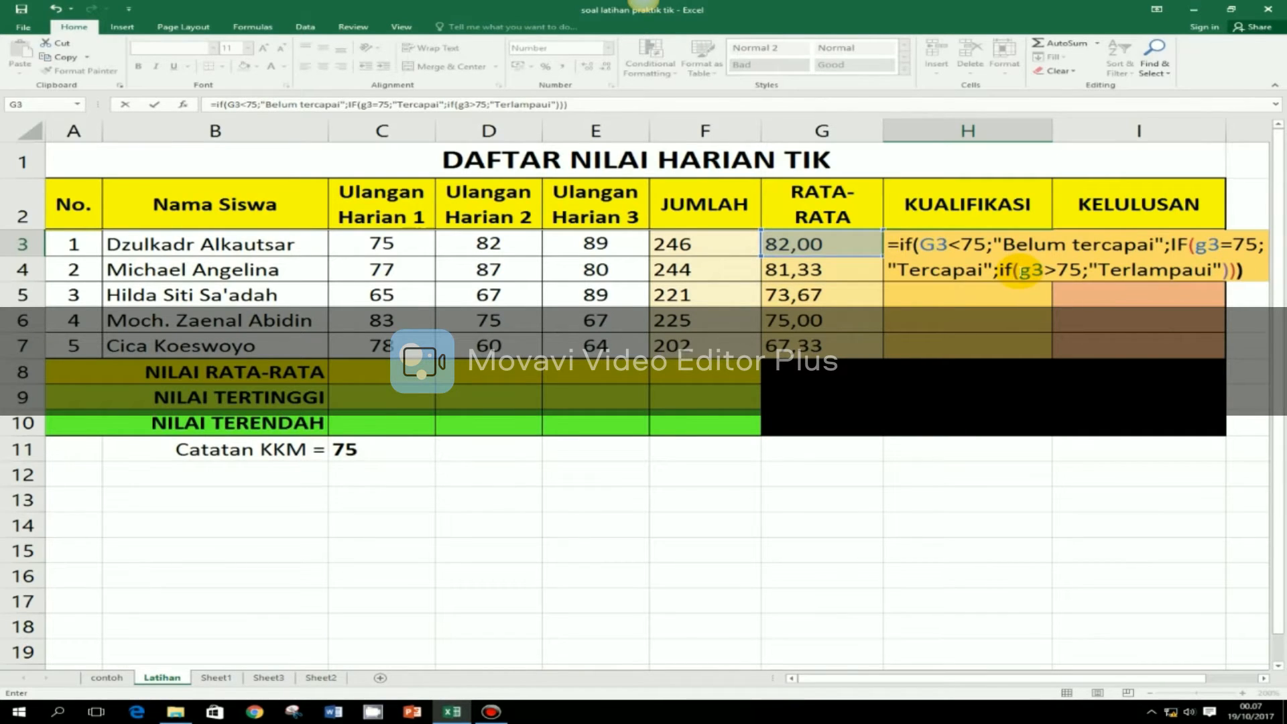
key("Return")
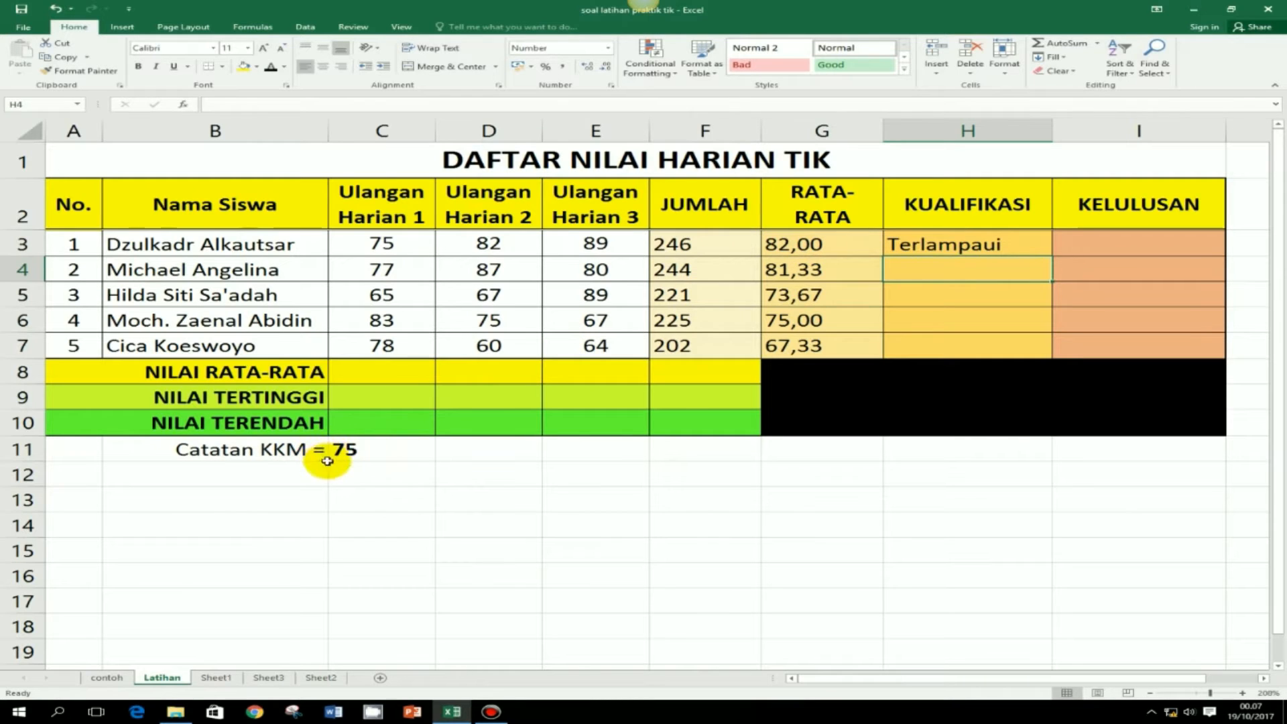
left_click(988, 245)
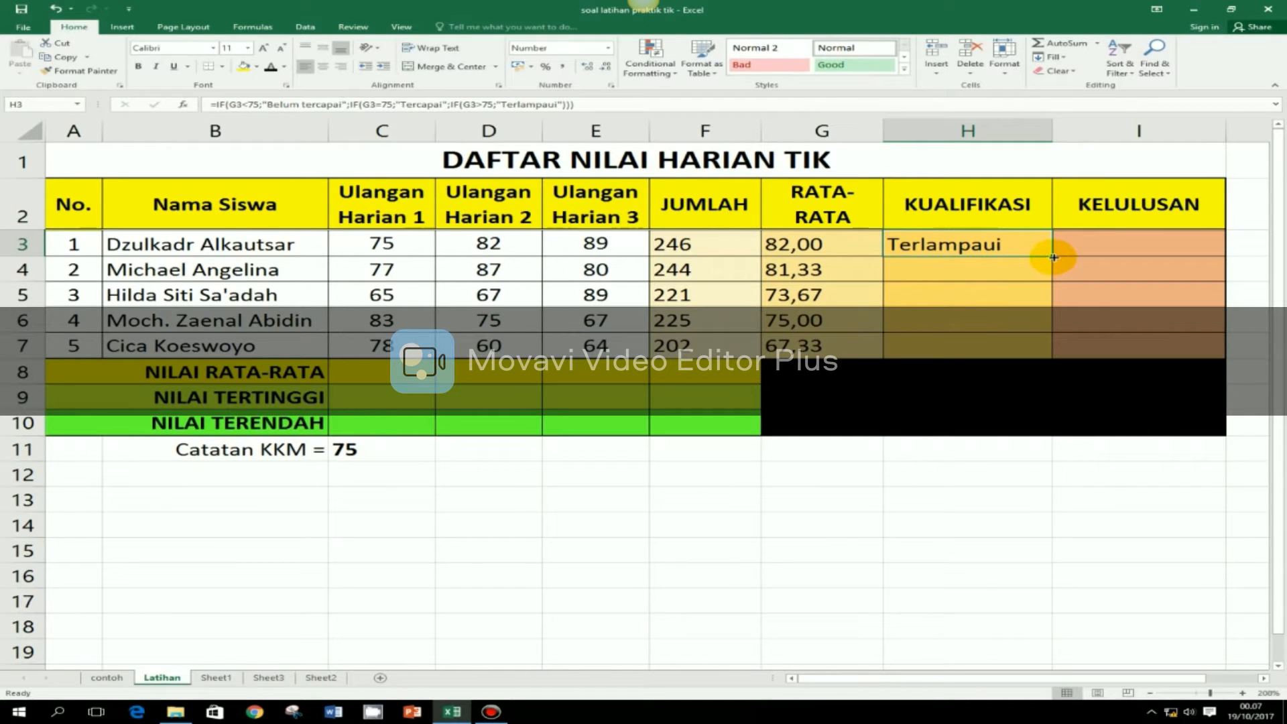
left_click_drag(1054, 258, 1054, 352)
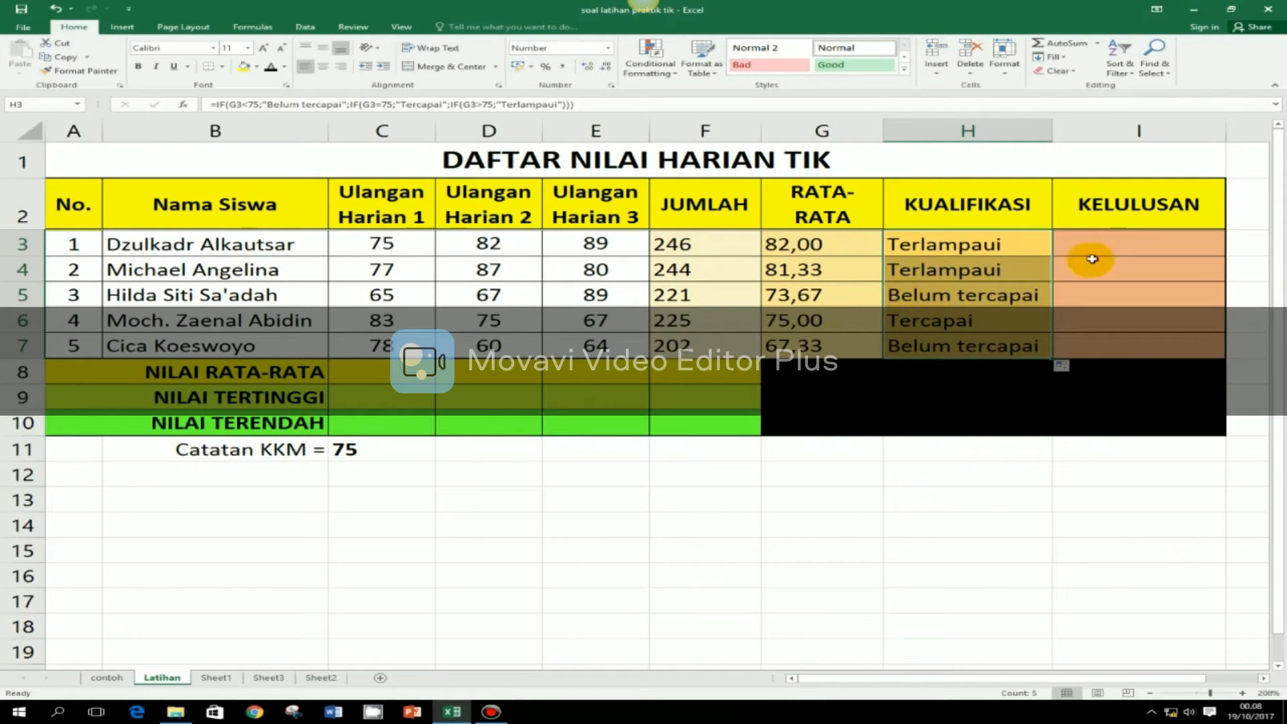
Begin the KELULUSAN formula in I3 with =IF(G3>75; to test the first student's average against the KKM.
left_click(1109, 247)
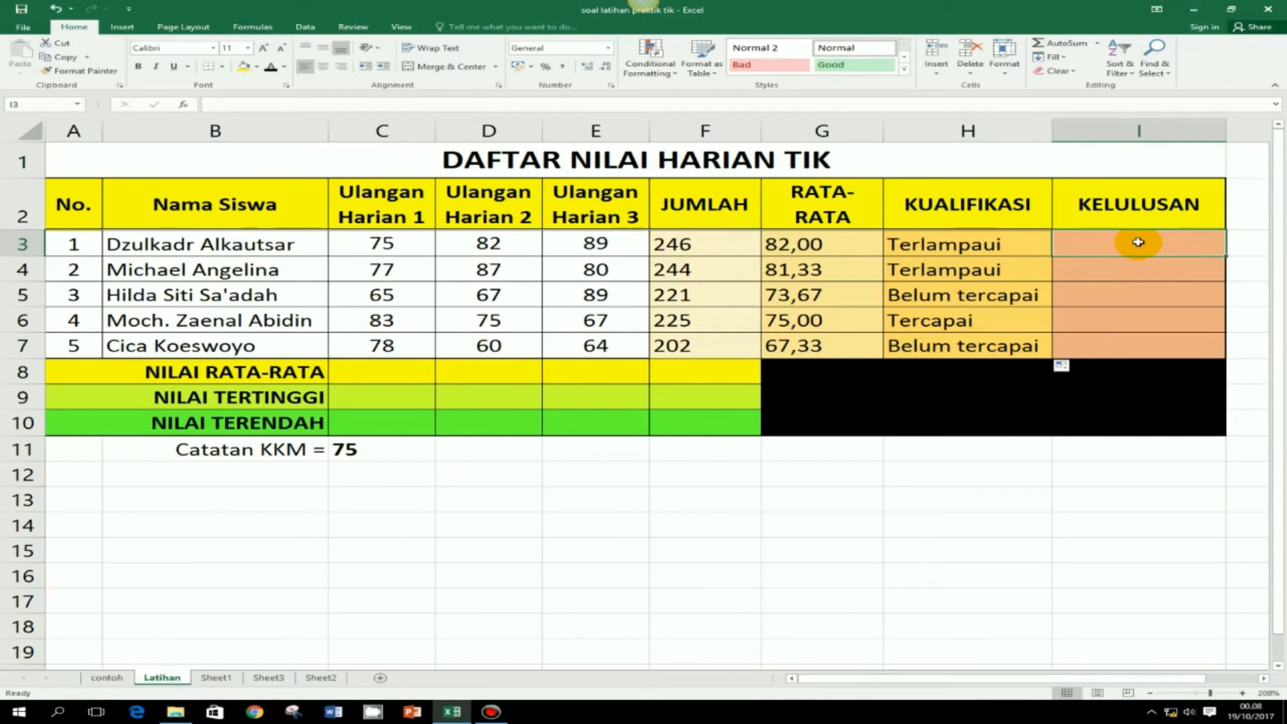
type("=")
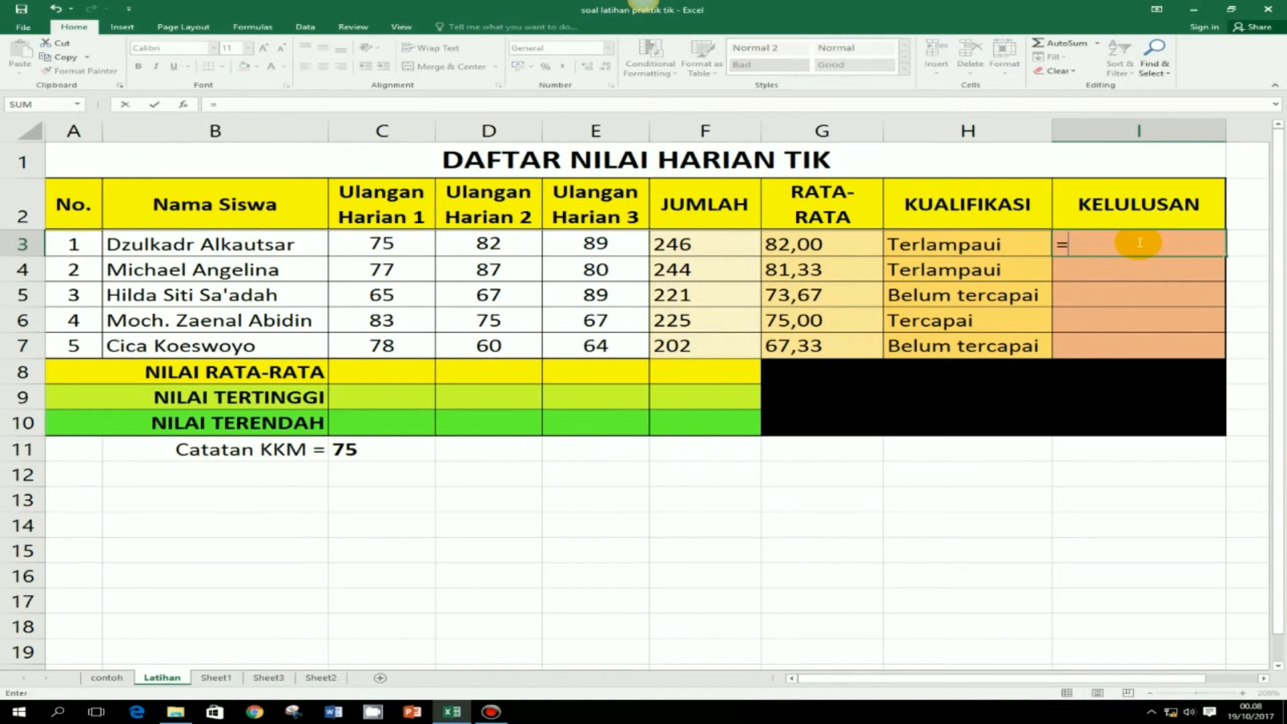
type("if")
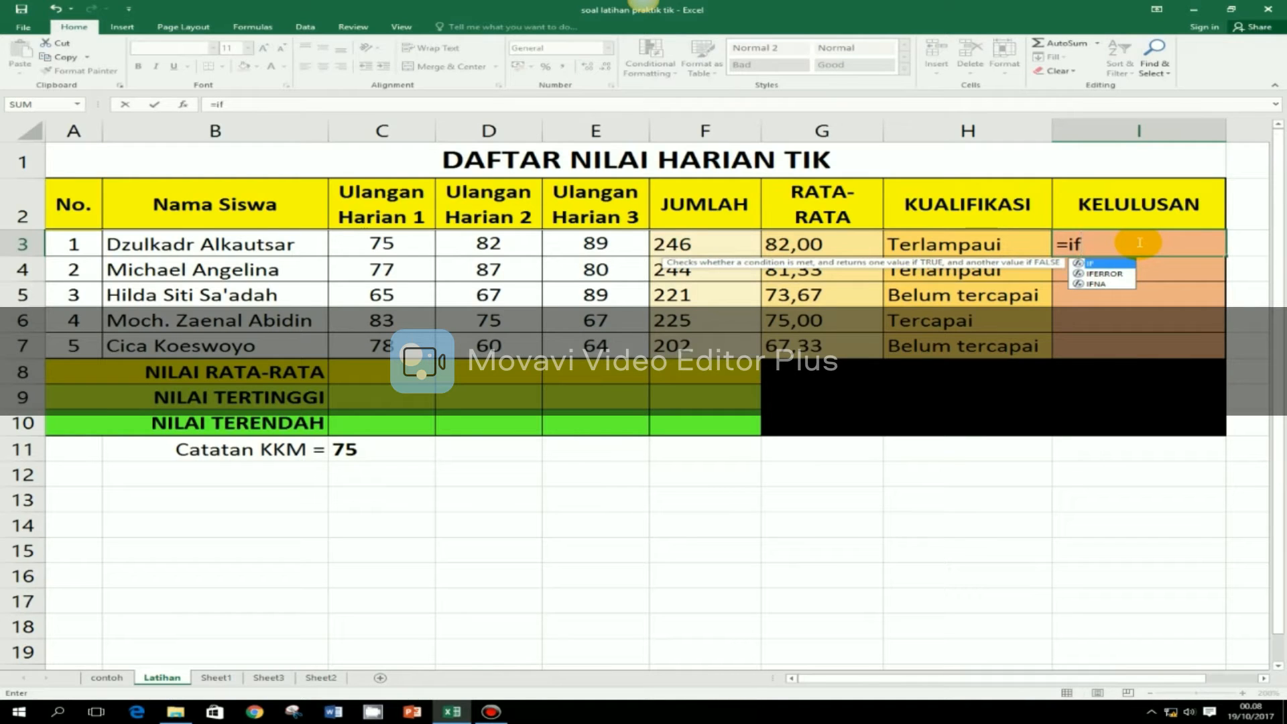
type("(")
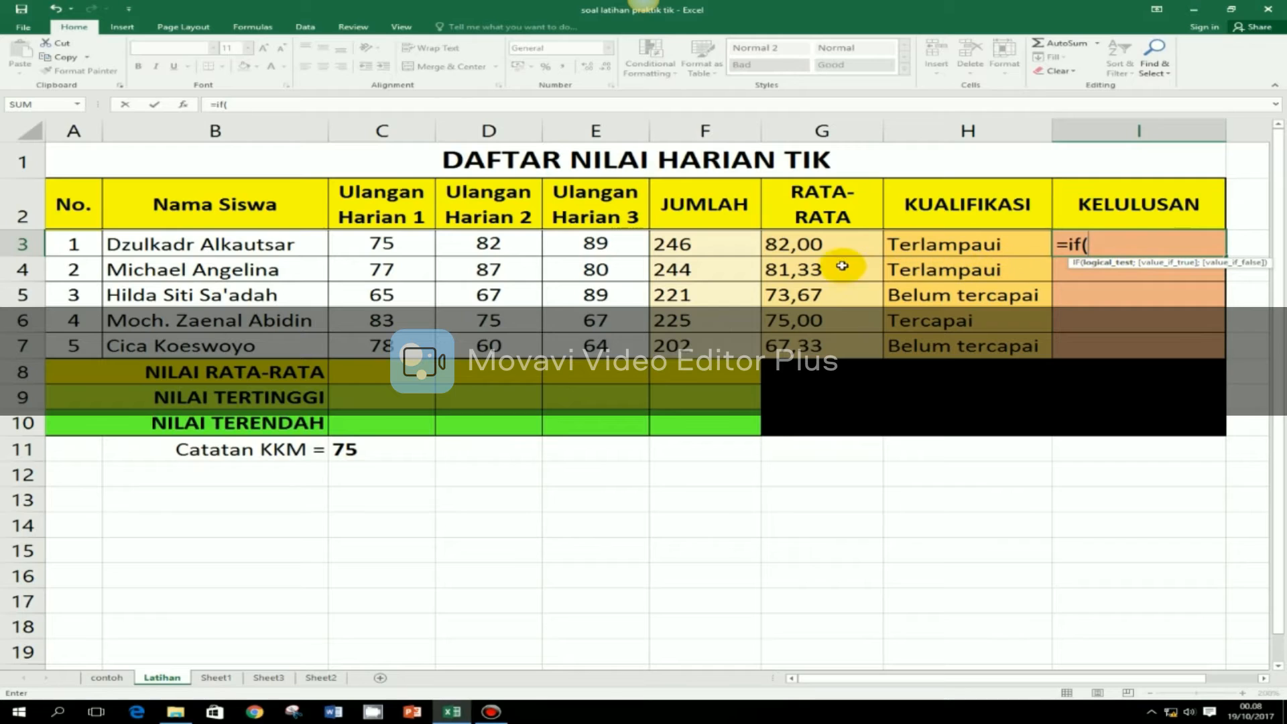
left_click(813, 245)
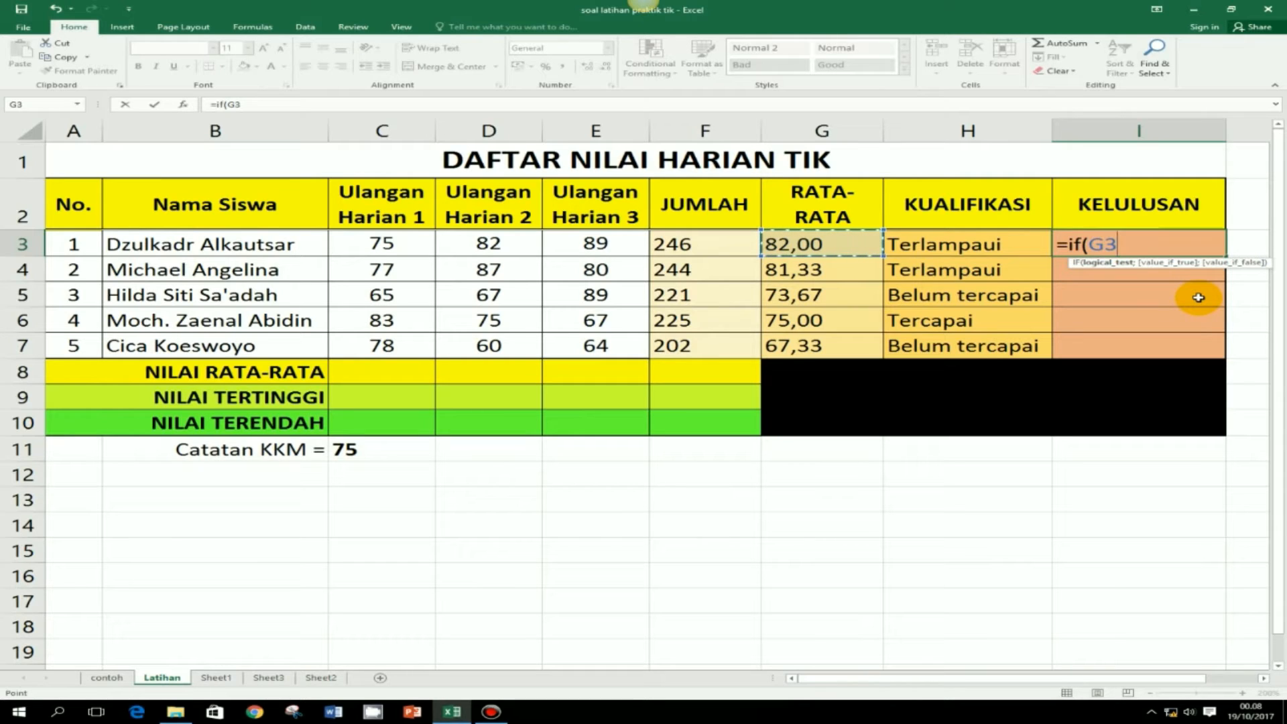
type(">")
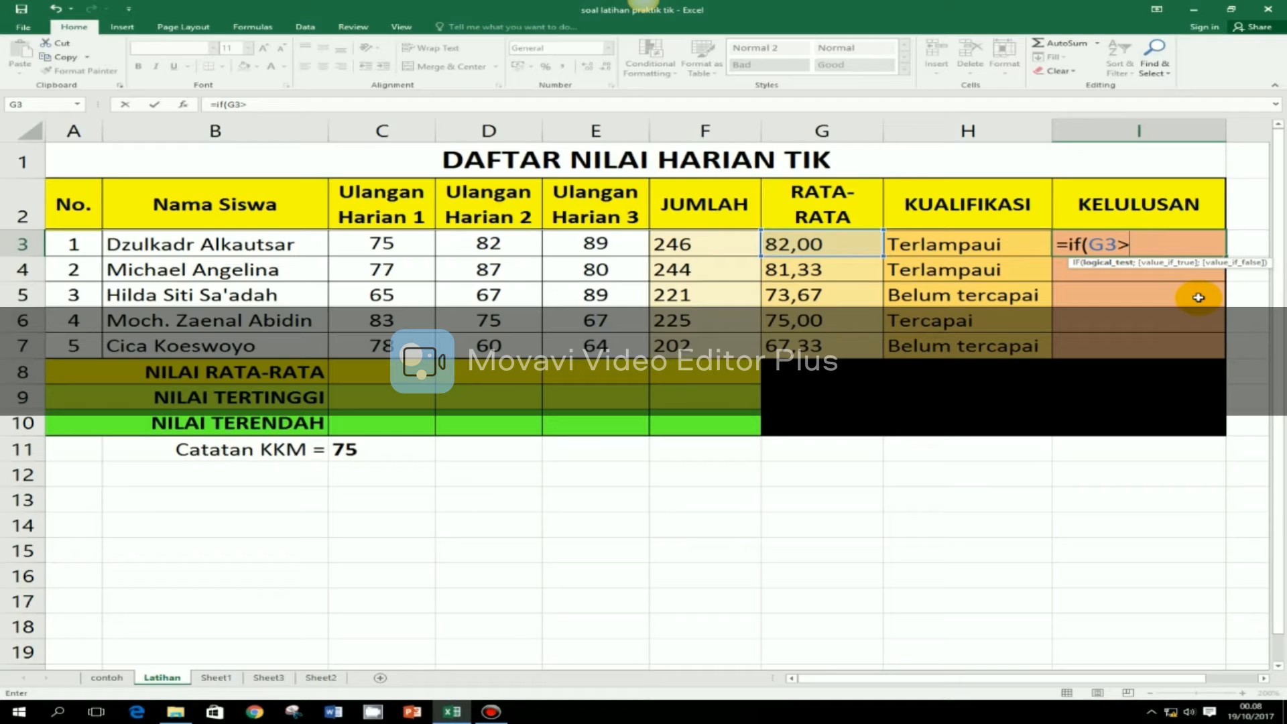
type("75;")
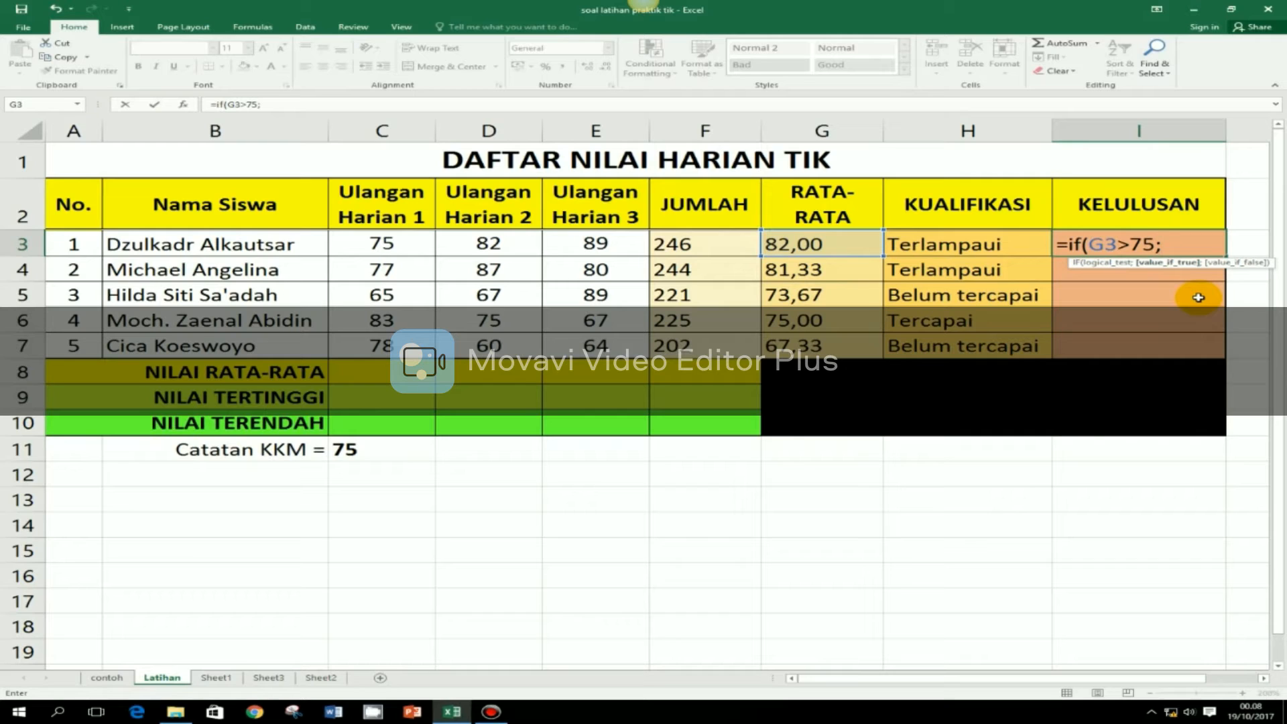
Complete the I3 formula with "Lulus";"Tidak Lulus") and fill it down through I7.
type("\"Lulus")
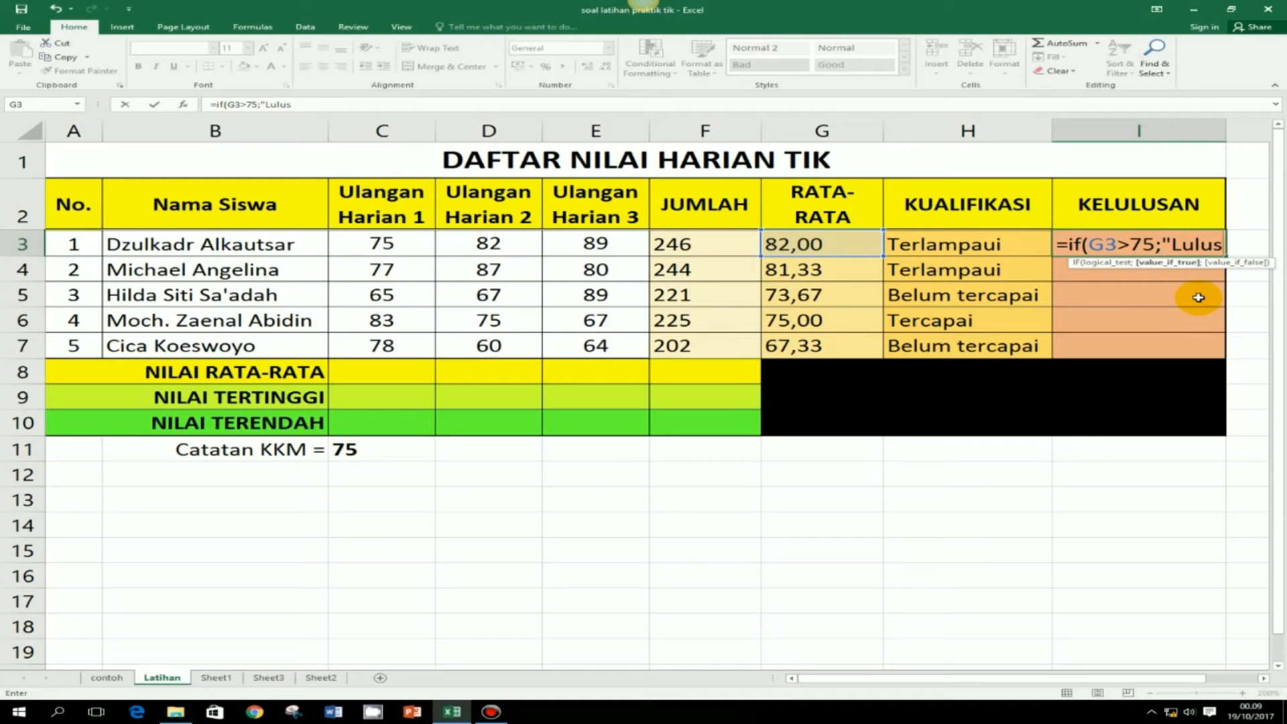
type("\"")
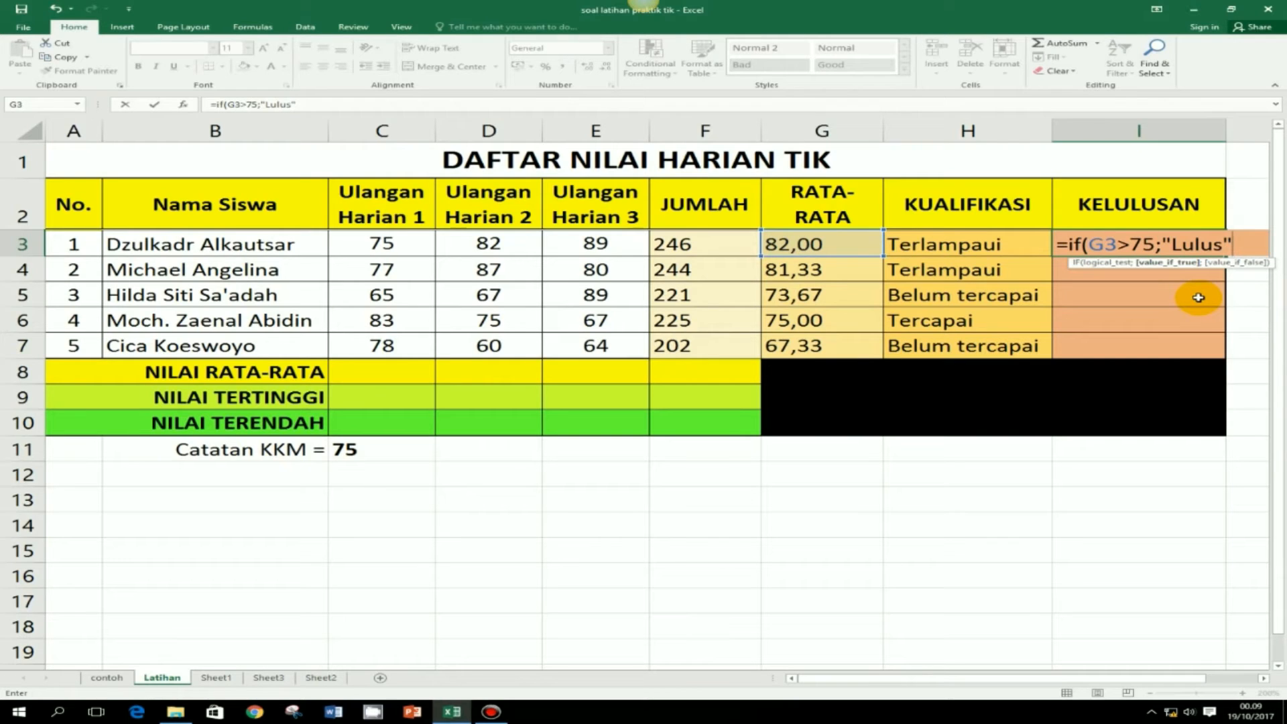
type(";")
type("\"Tidak")
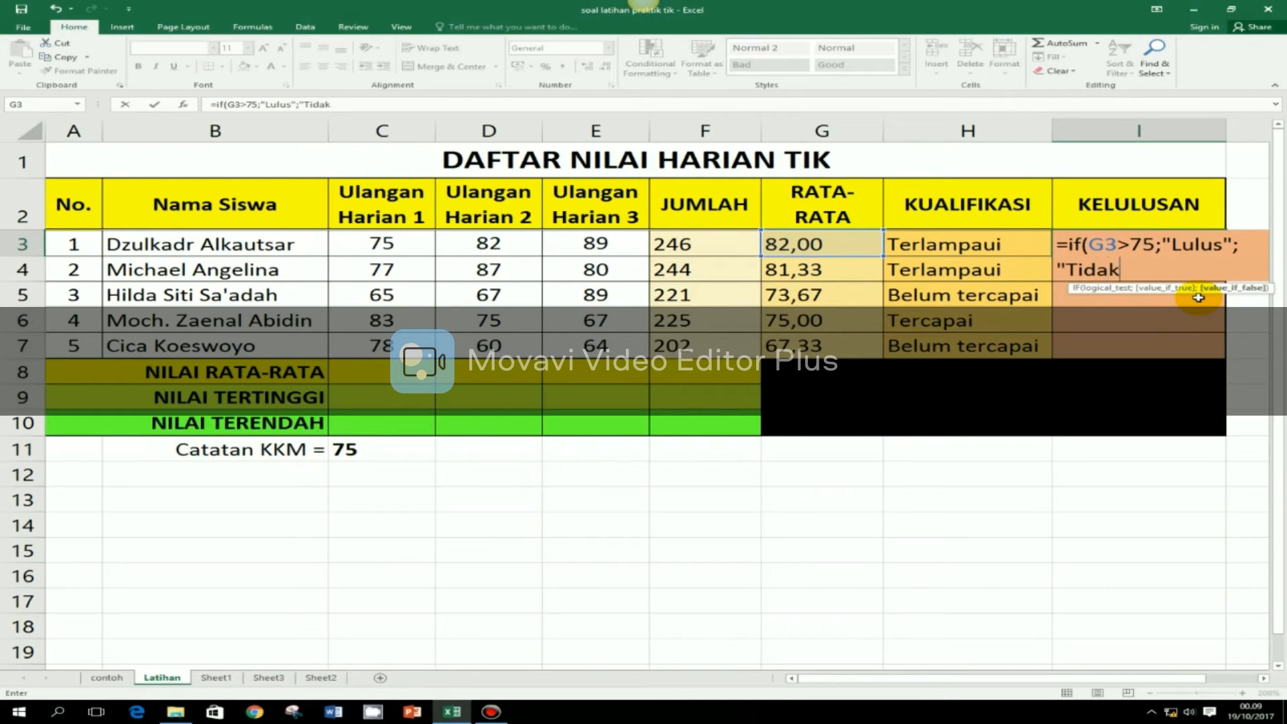
type(" Lulus\"")
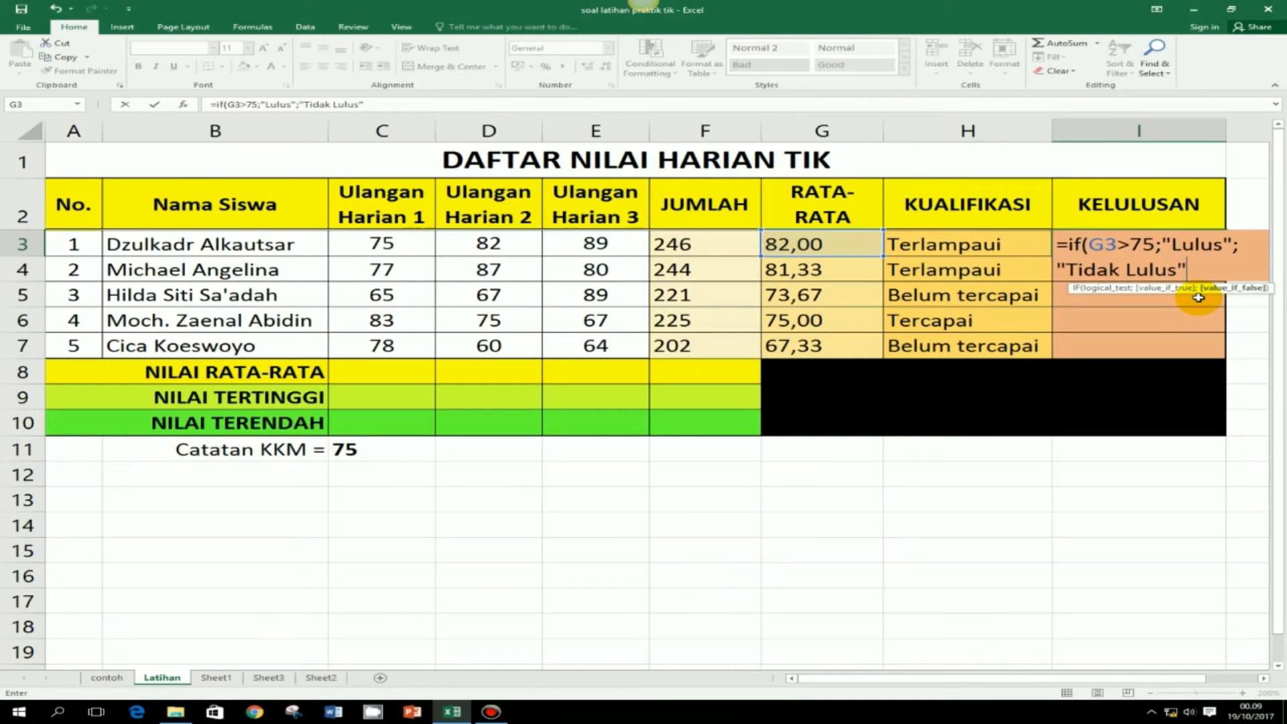
type(")")
key("Return")
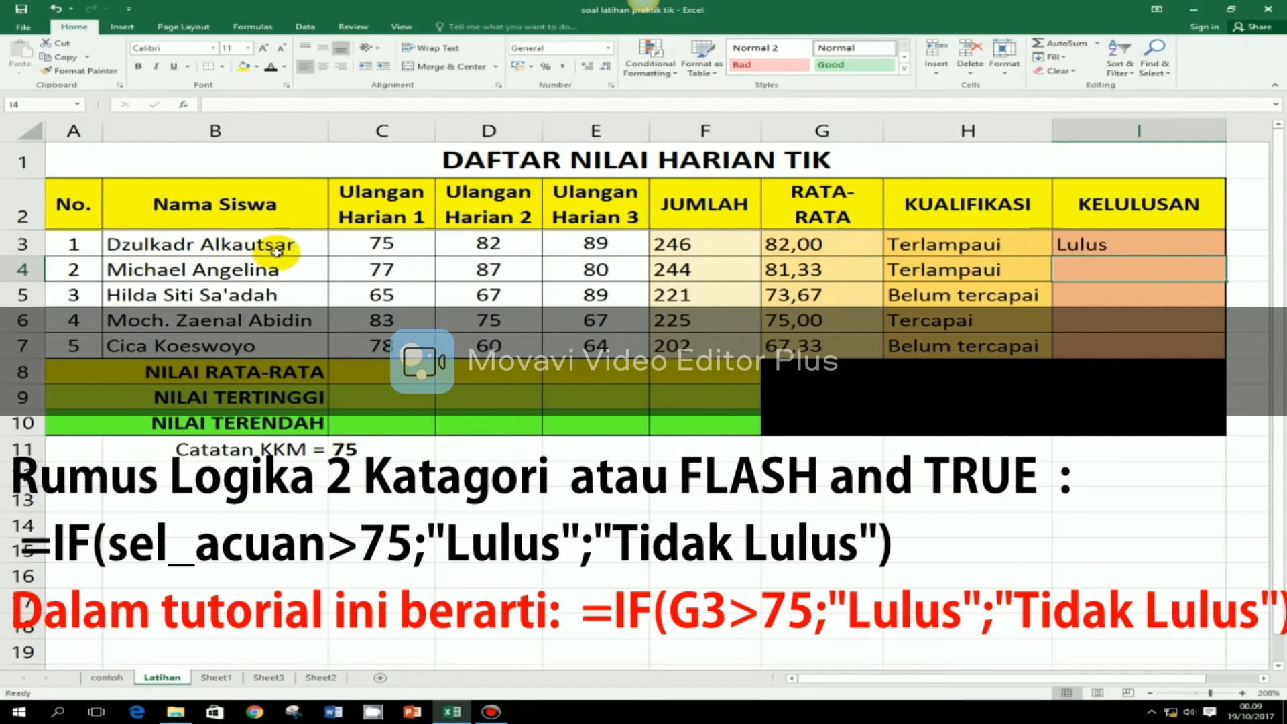
left_click(1159, 245)
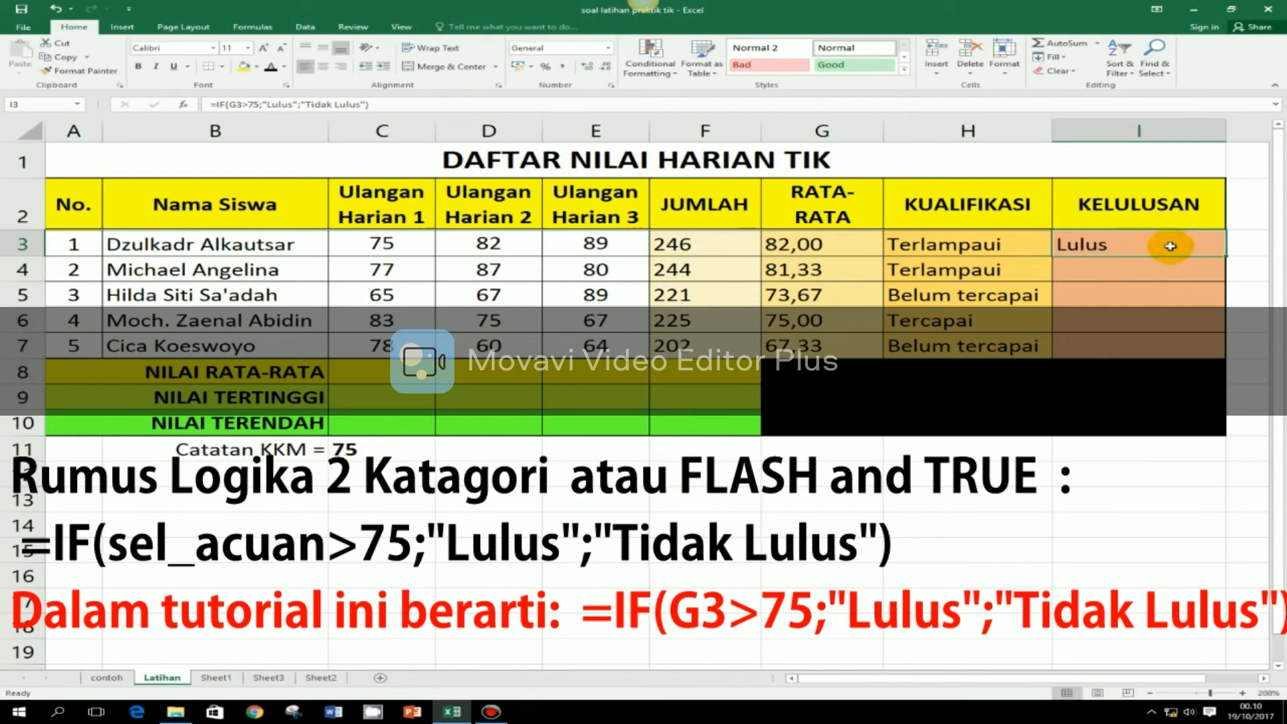
left_click_drag(1223, 256, 1225, 344)
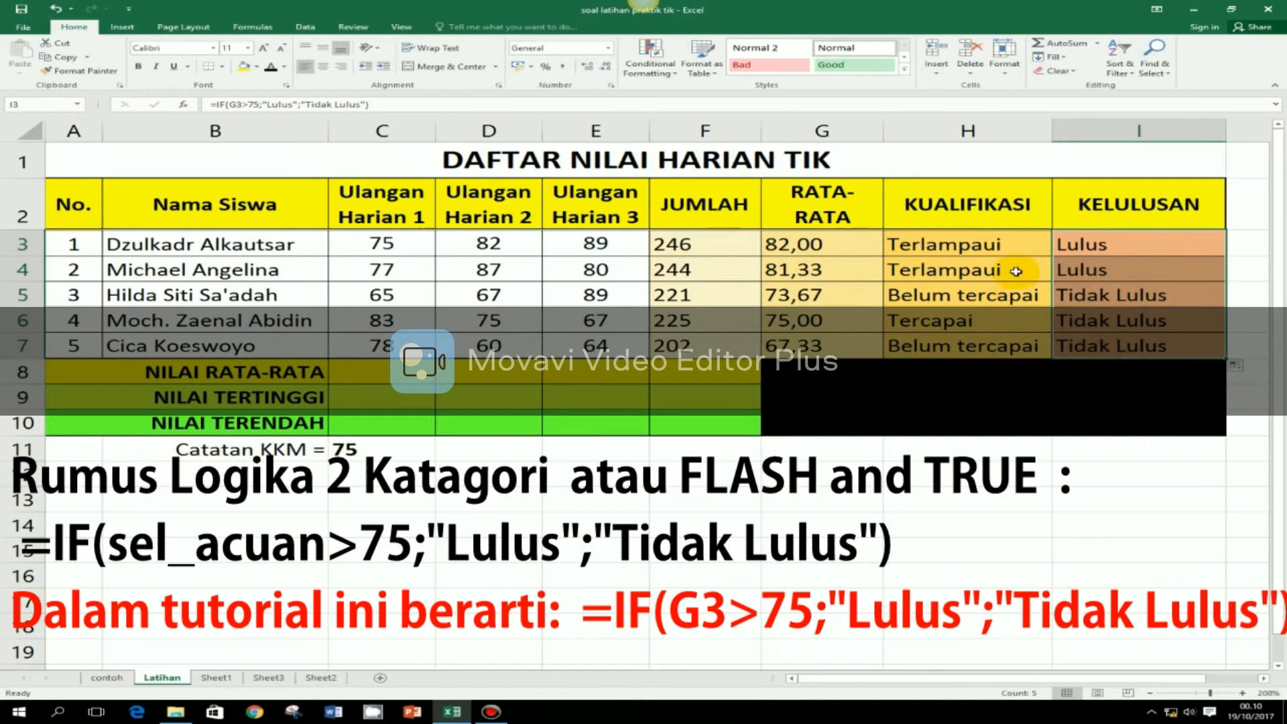
Enter =AVERAGE(C3:C7) in C8 as the NILAI RATA-RATA of Ulangan Harian 1.
left_click(382, 371)
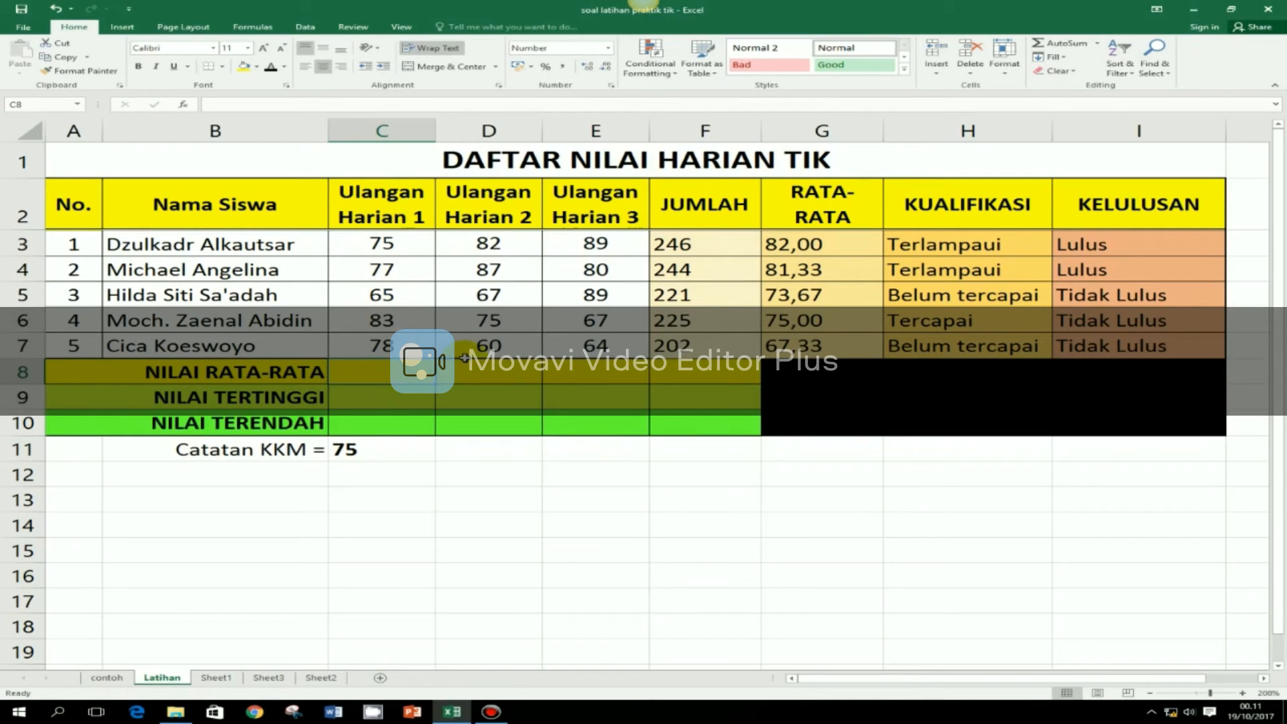
left_click(377, 376)
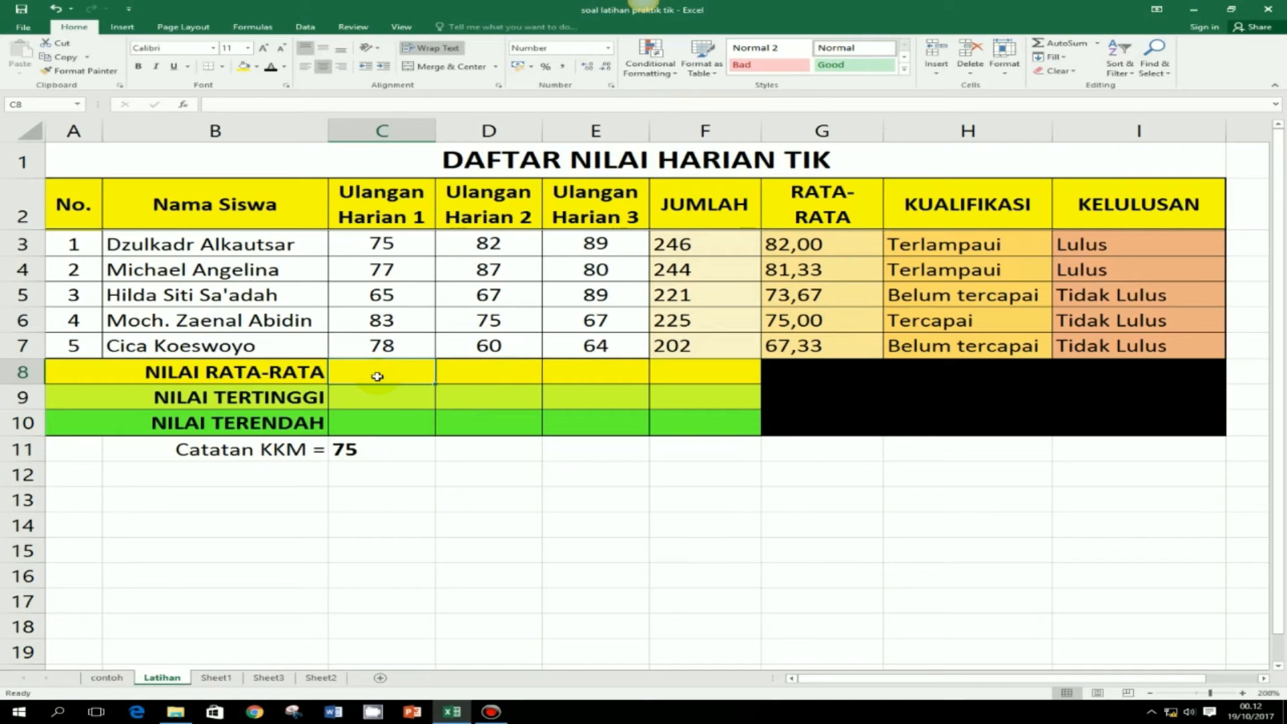
type("=")
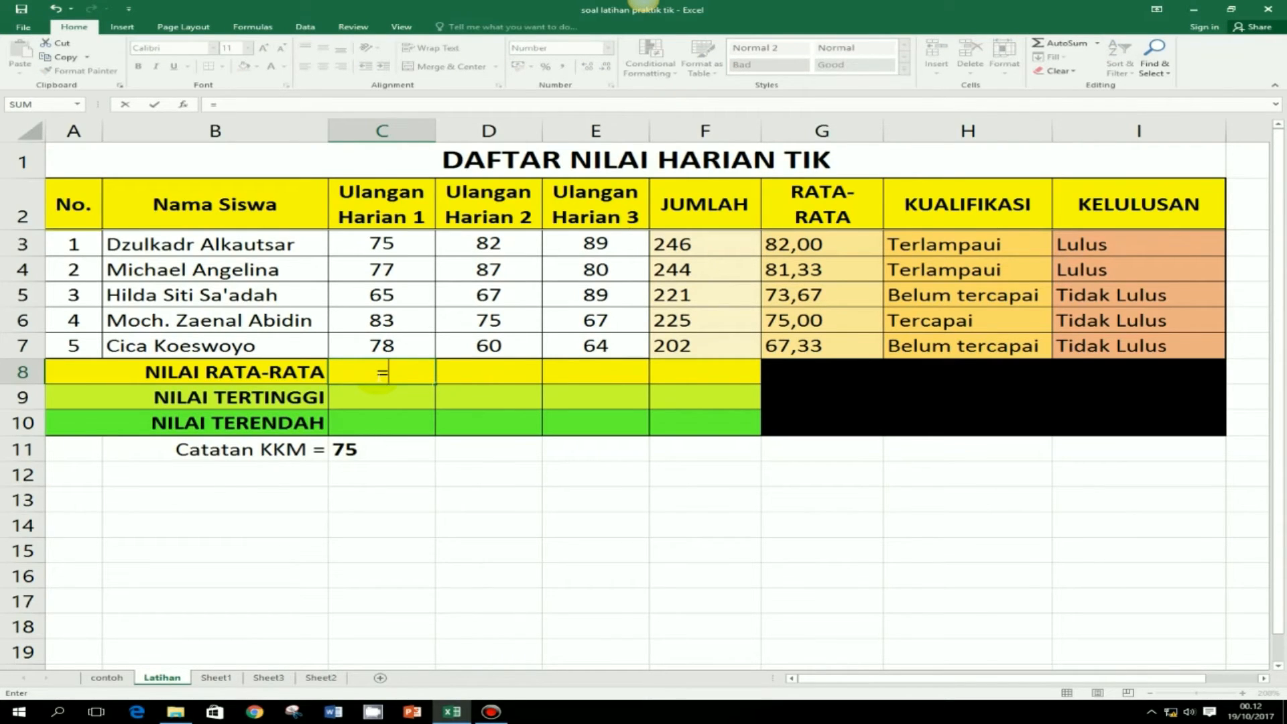
type("AVERAGE")
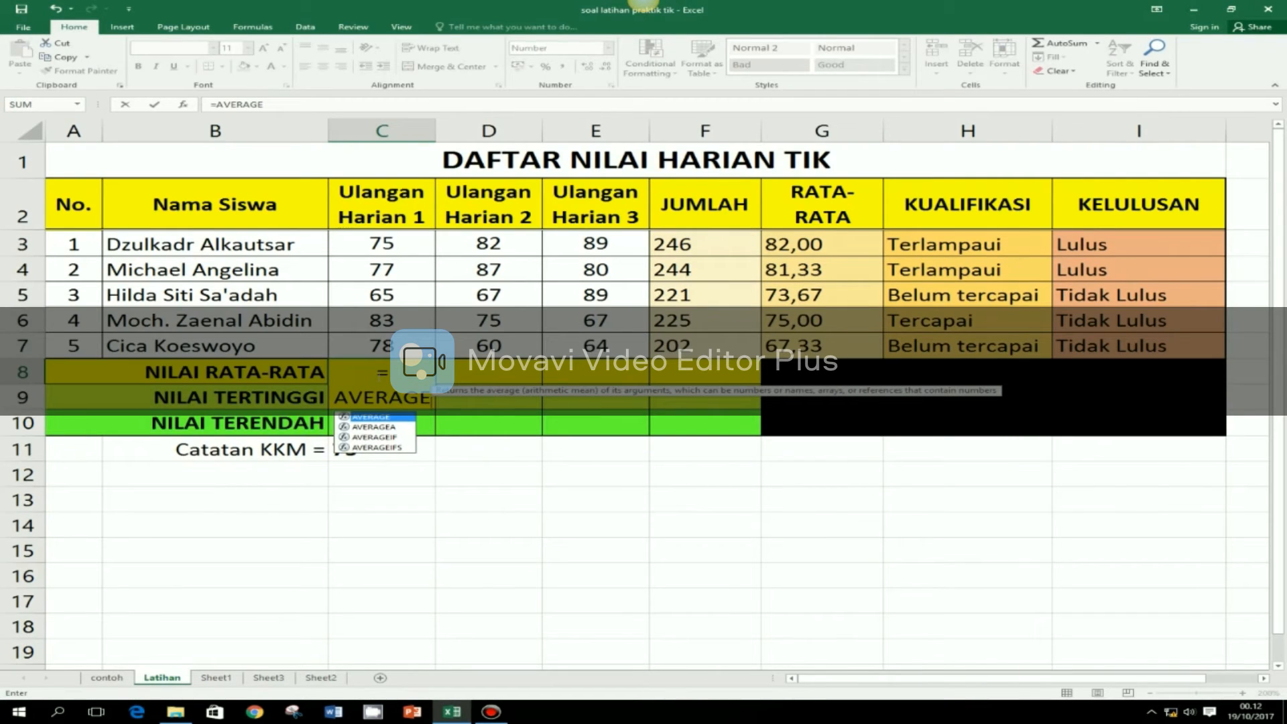
type("(")
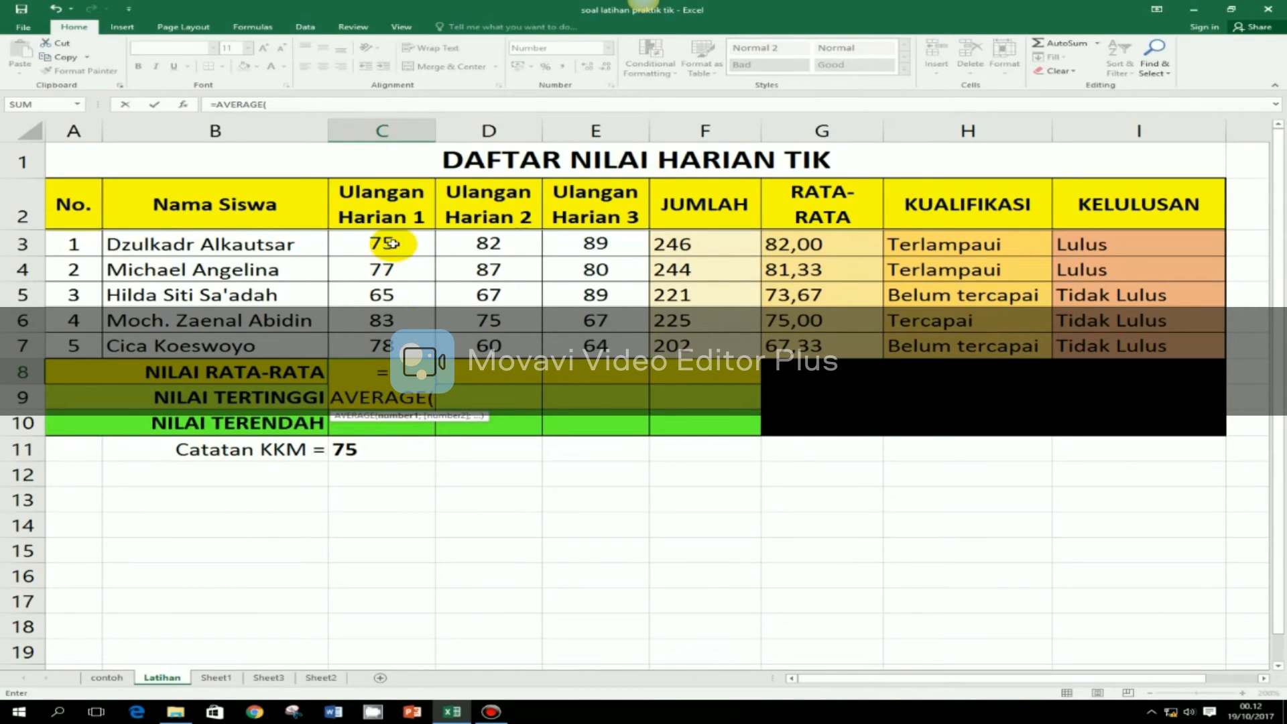
left_click_drag(392, 244, 391, 343)
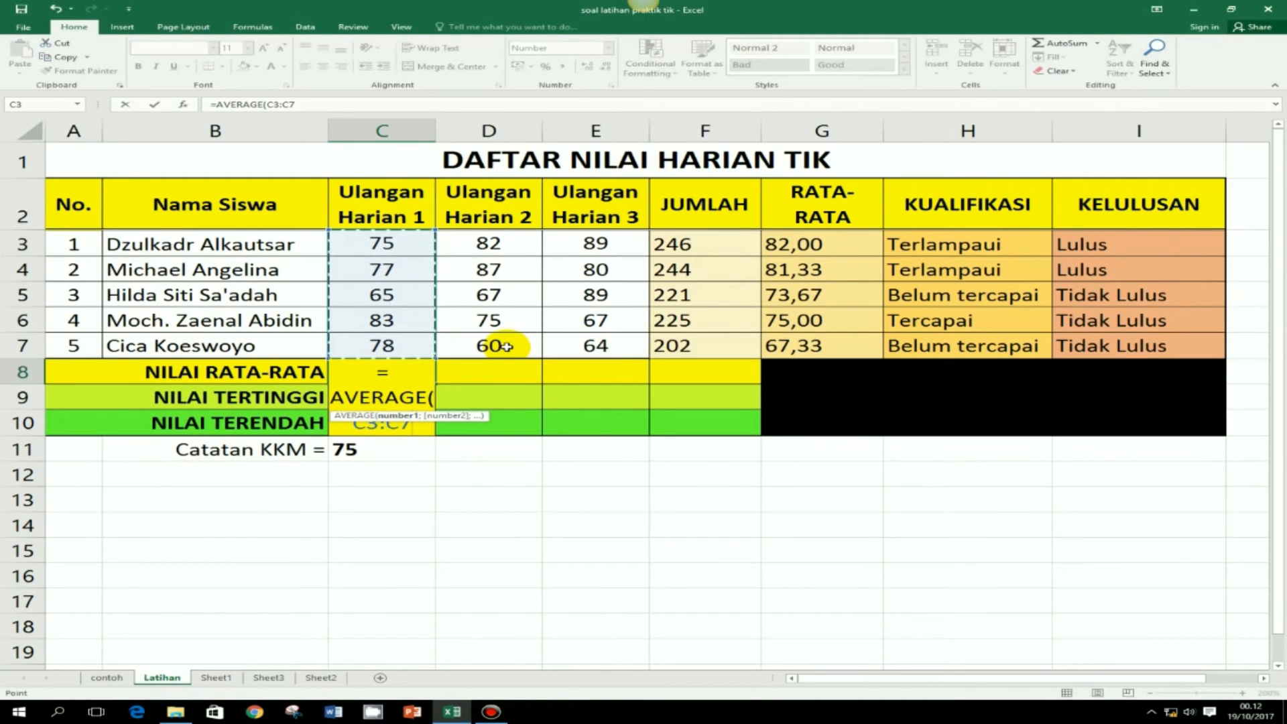
type(")")
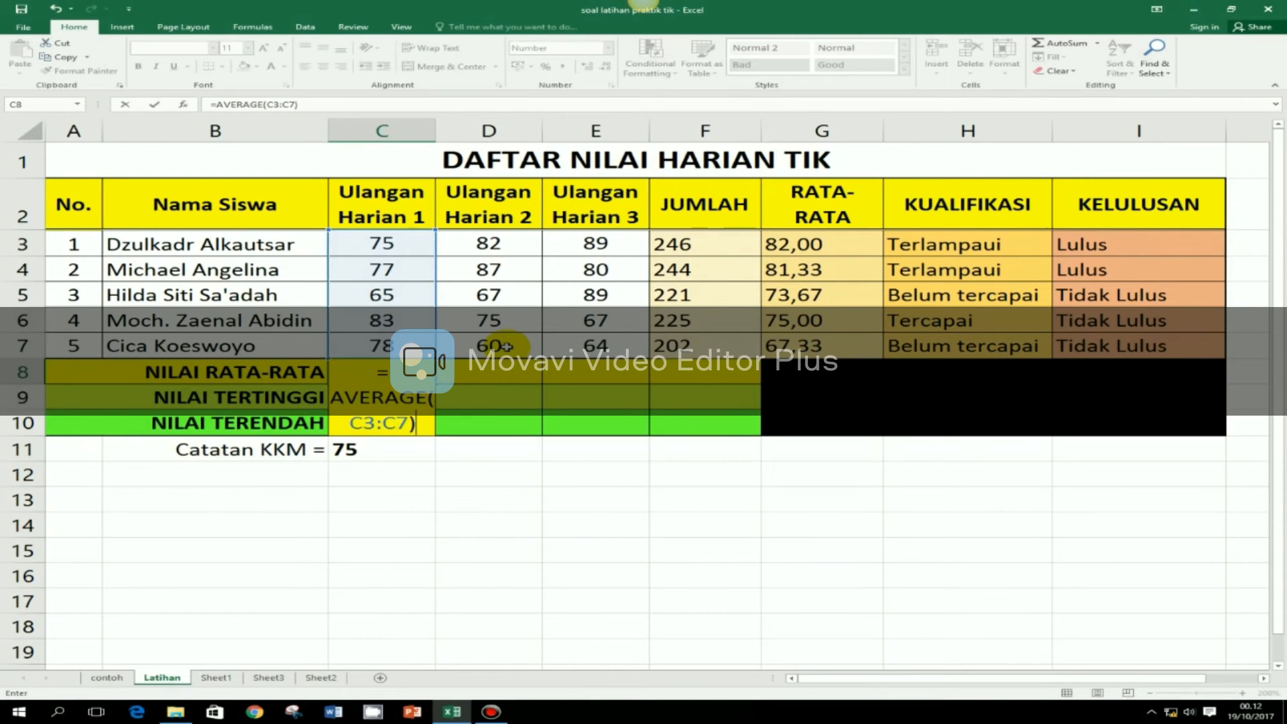
key("Return")
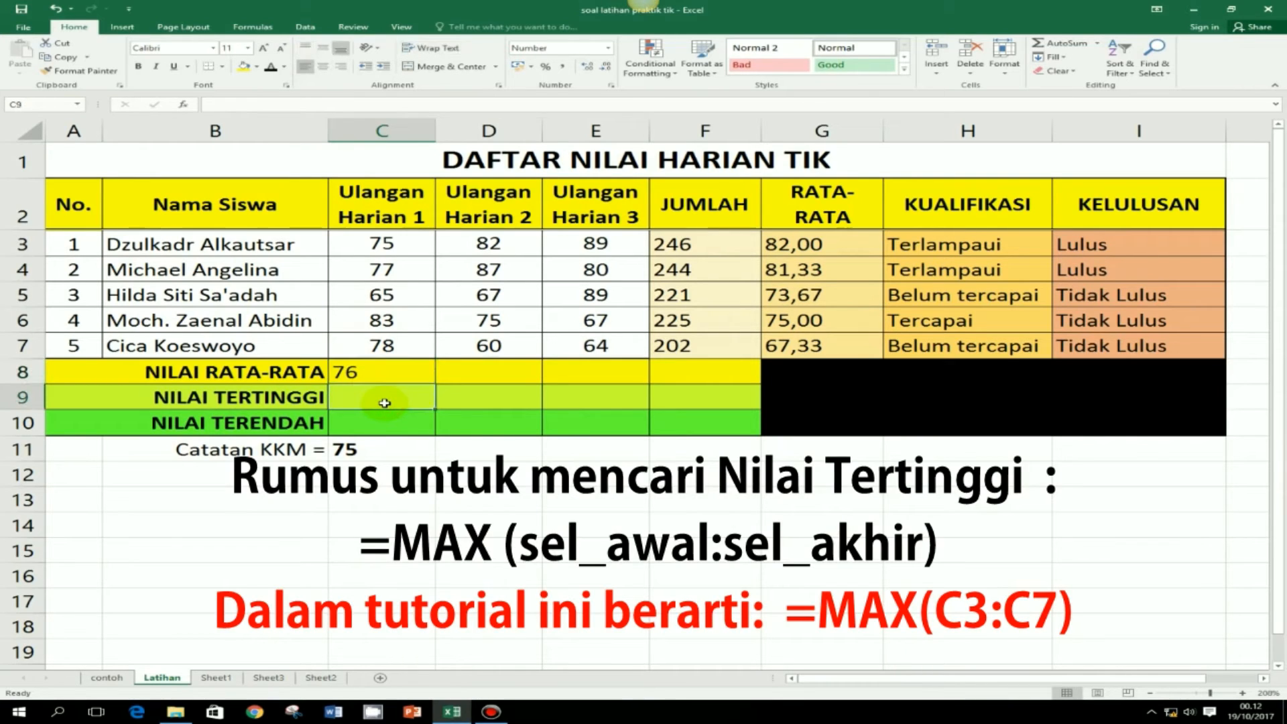
Enter =MAX(C3:C7) in C9 as the NILAI TERTINGGI of Ulangan Harian 1.
type("=")
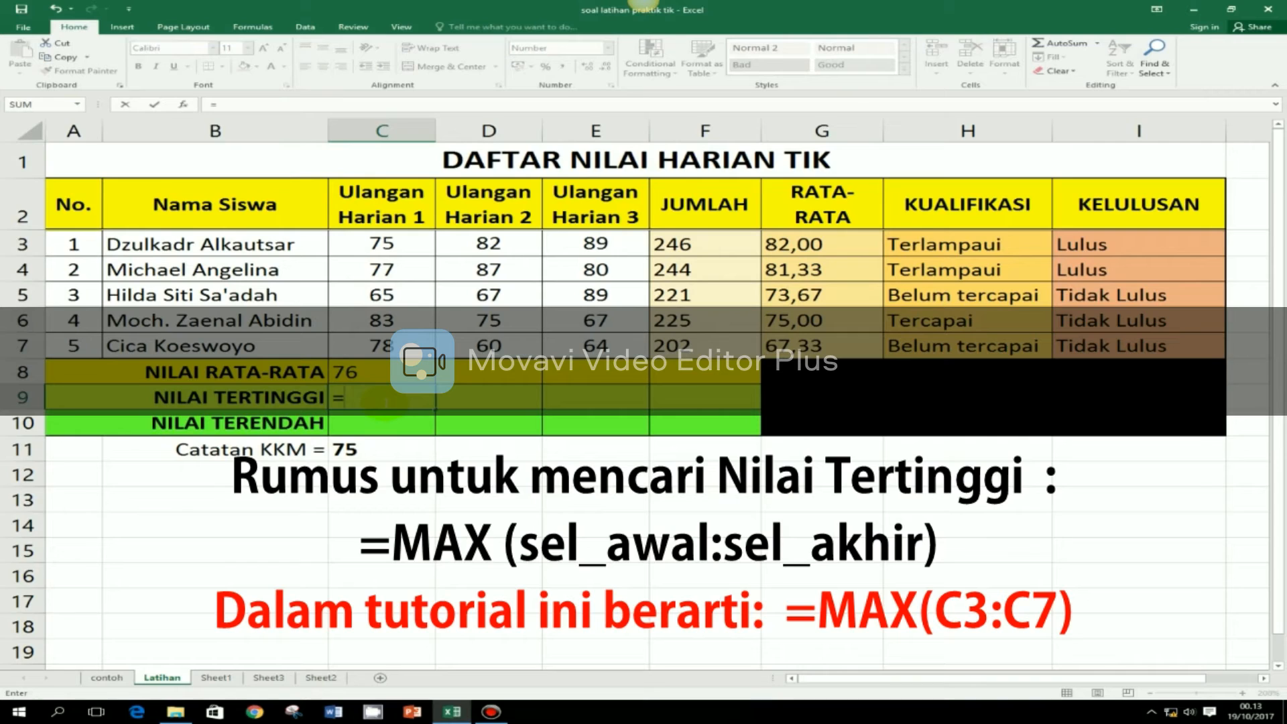
type("MA")
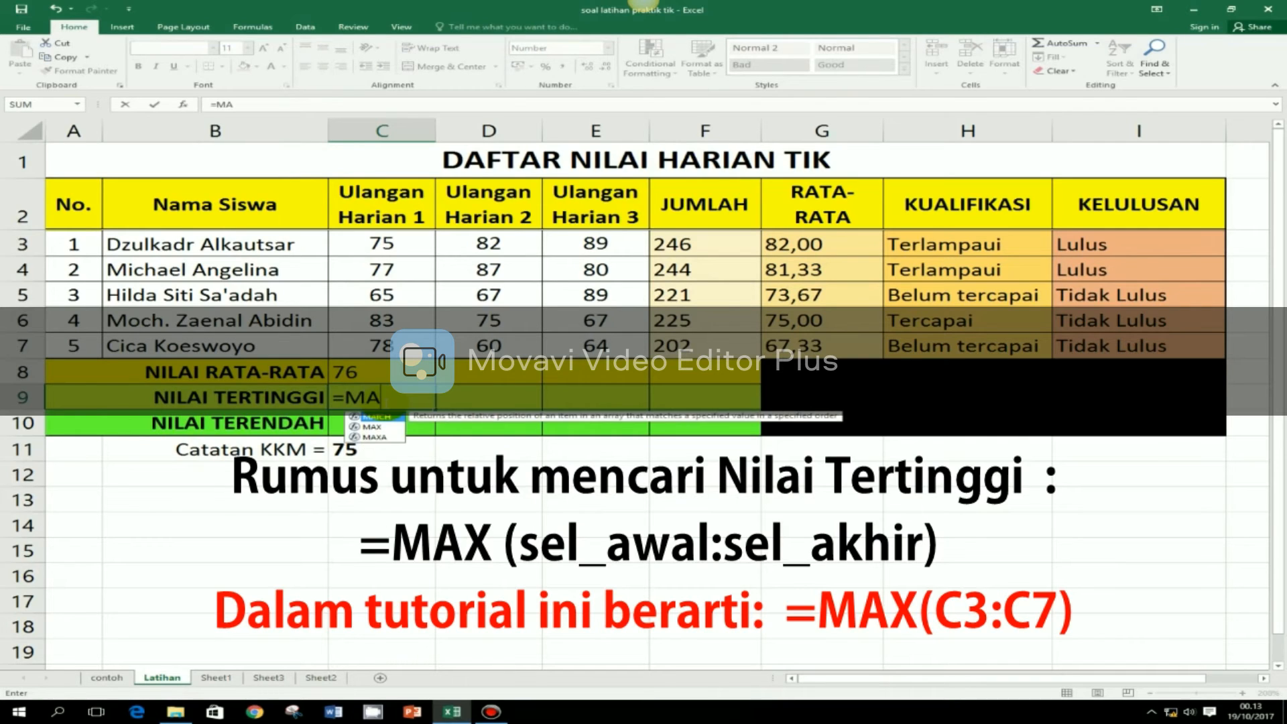
type("X(")
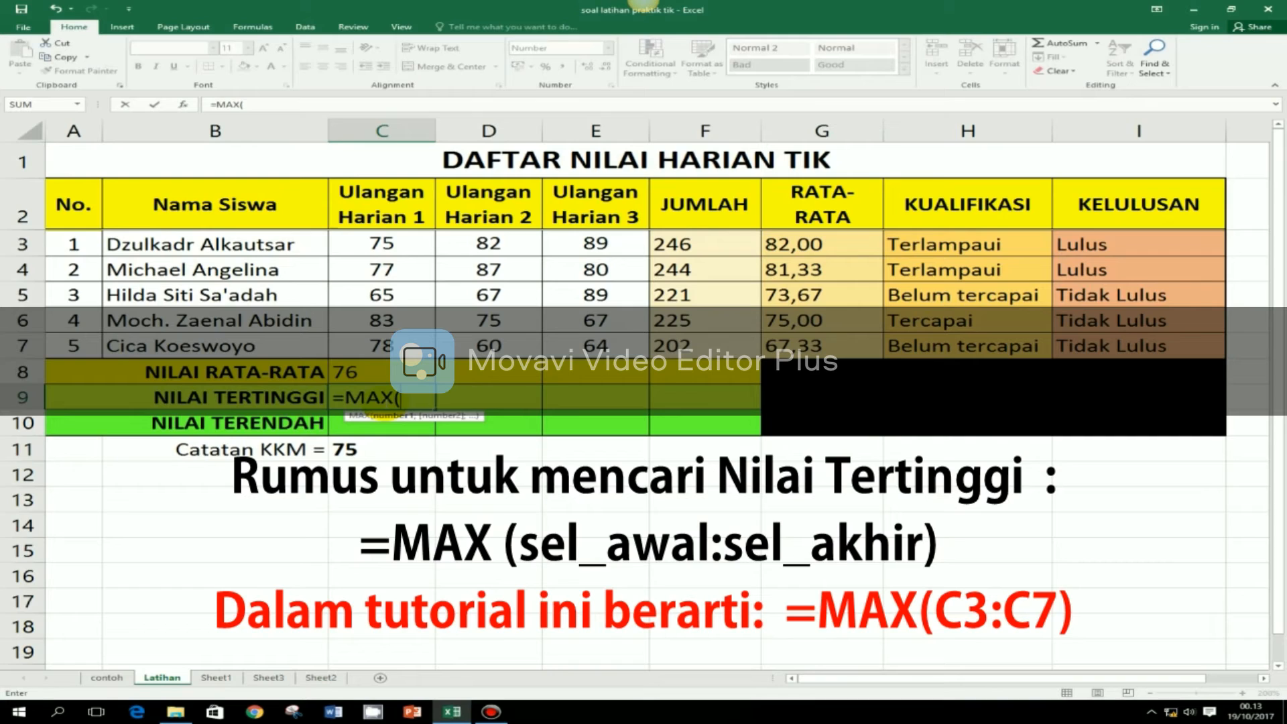
left_click_drag(382, 244, 386, 340)
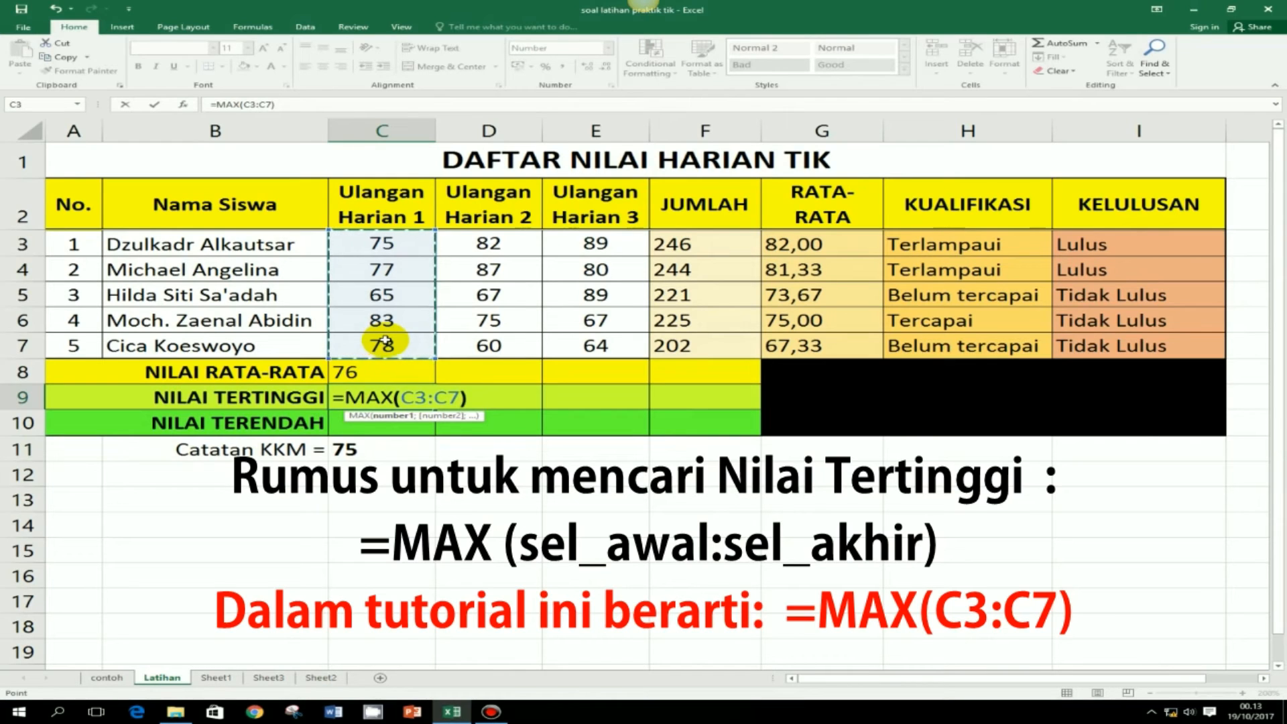
type(")")
key("Return")
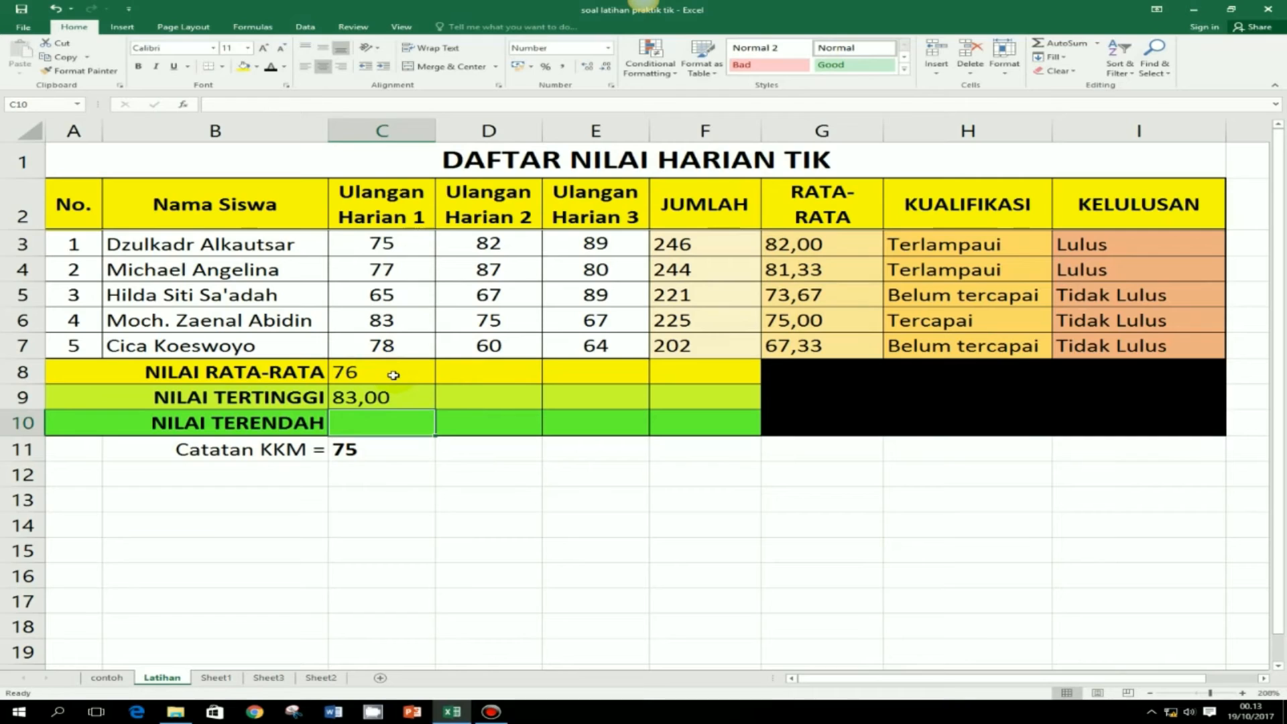
Enter =MIN(C3:C7) in C10 as the NILAI TERENDAH of Ulangan Harian 1.
left_click(375, 427)
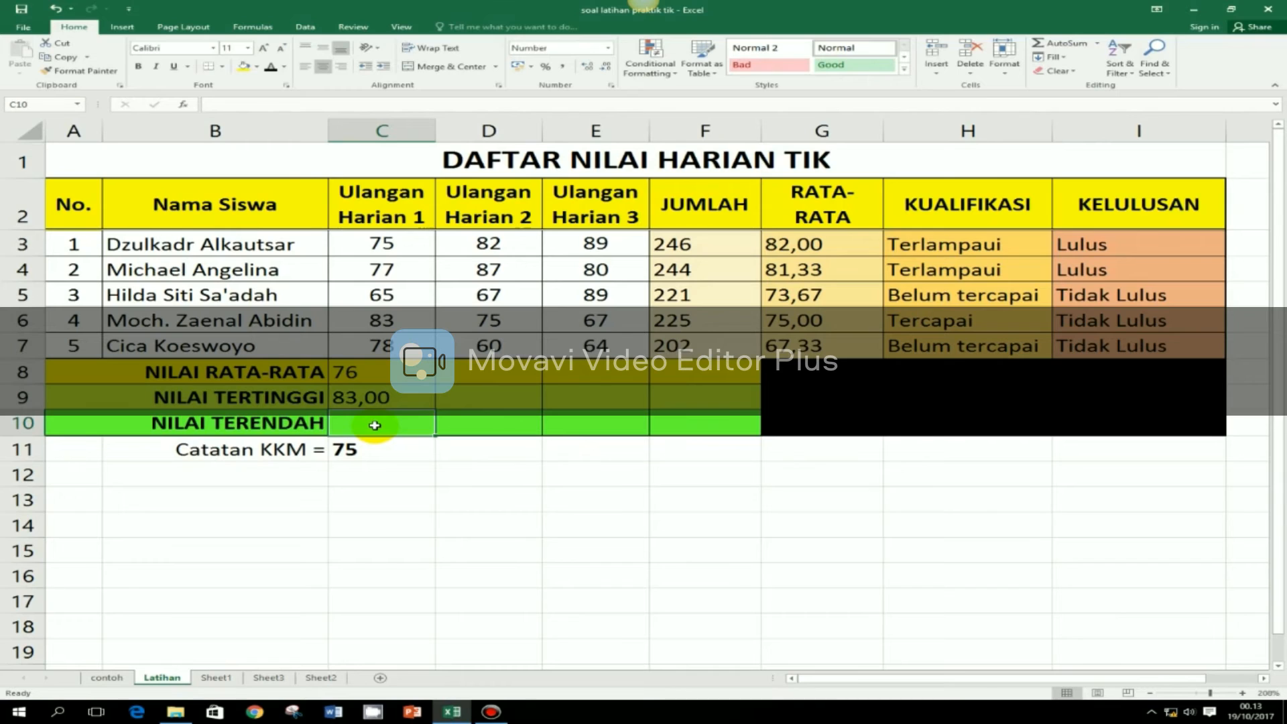
type("=")
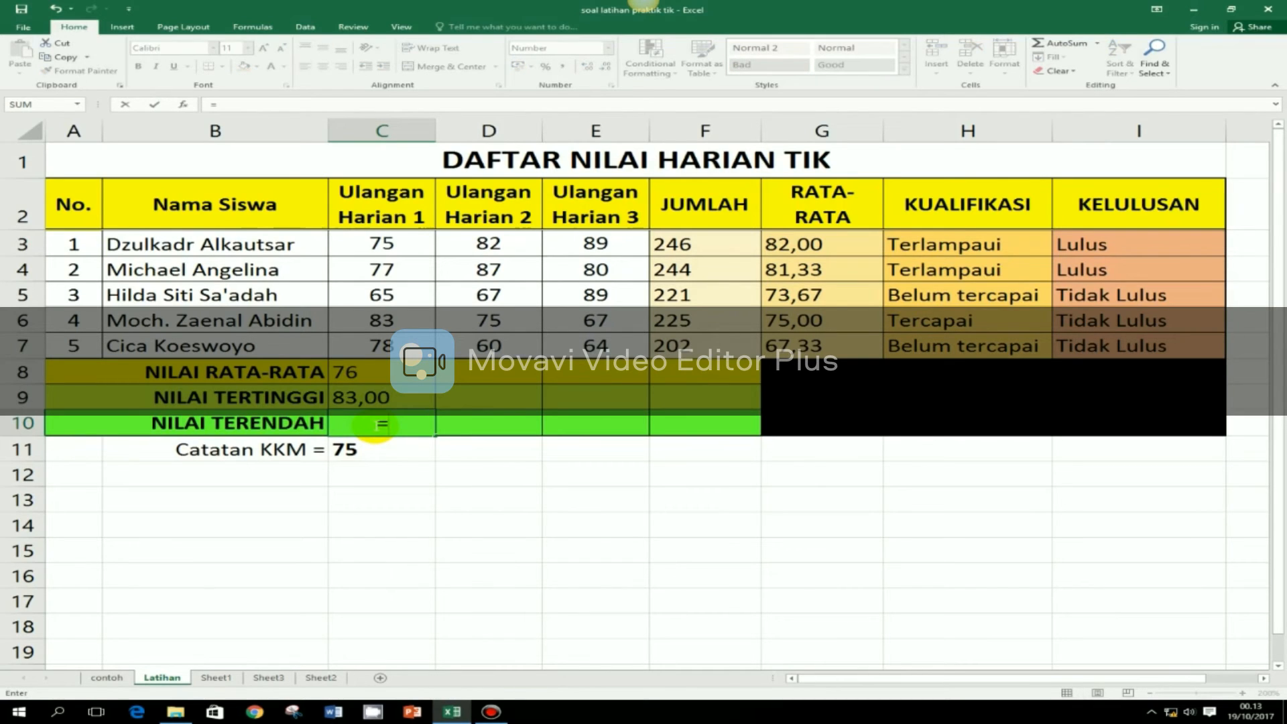
type("min")
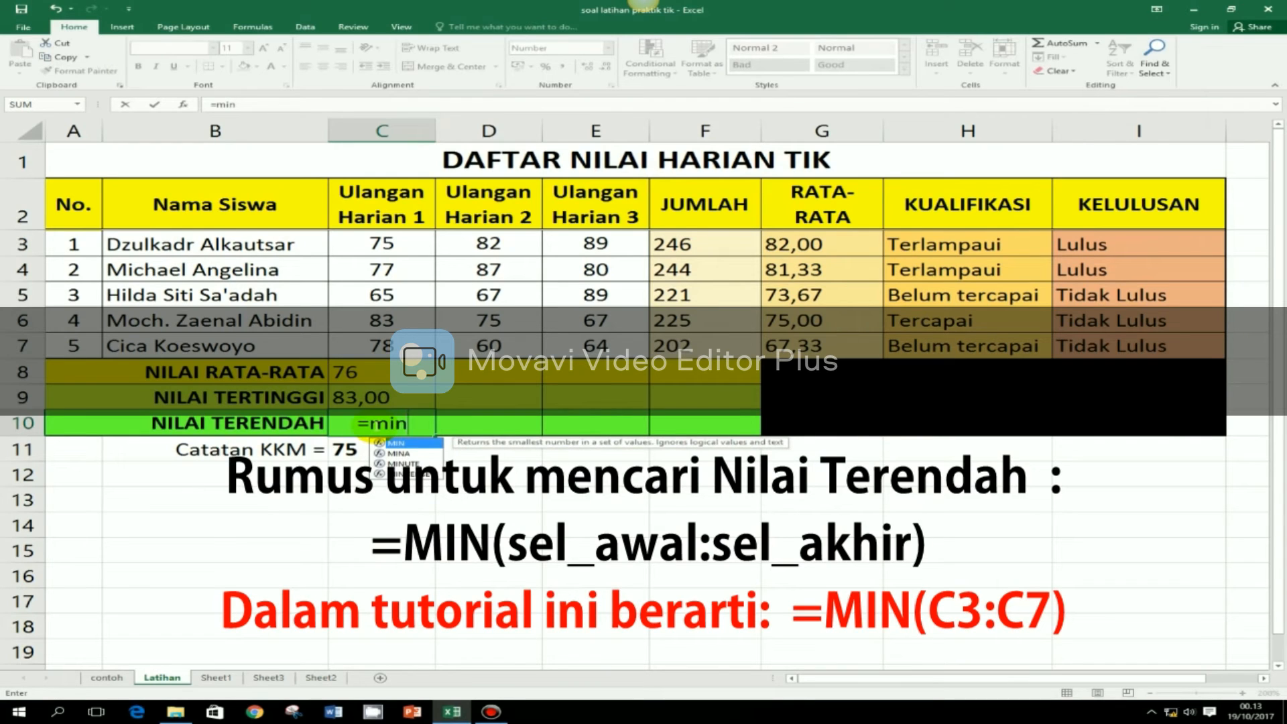
type("(")
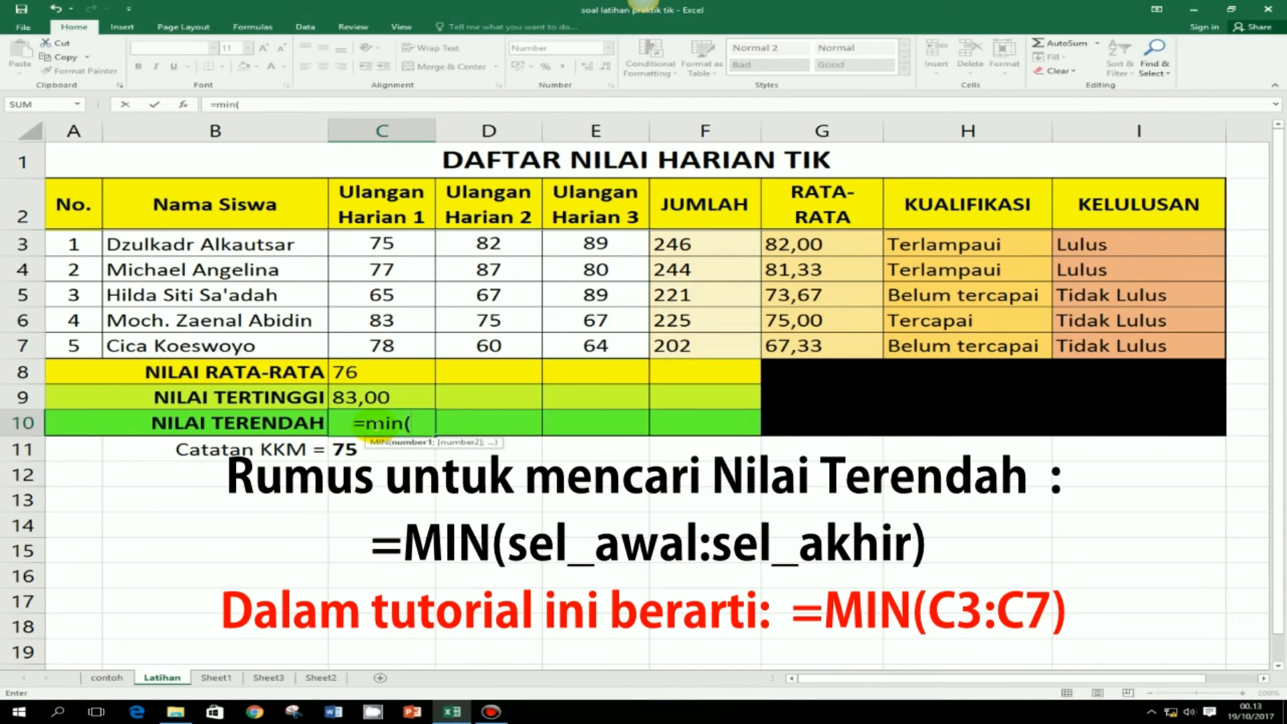
left_click_drag(382, 243, 384, 335)
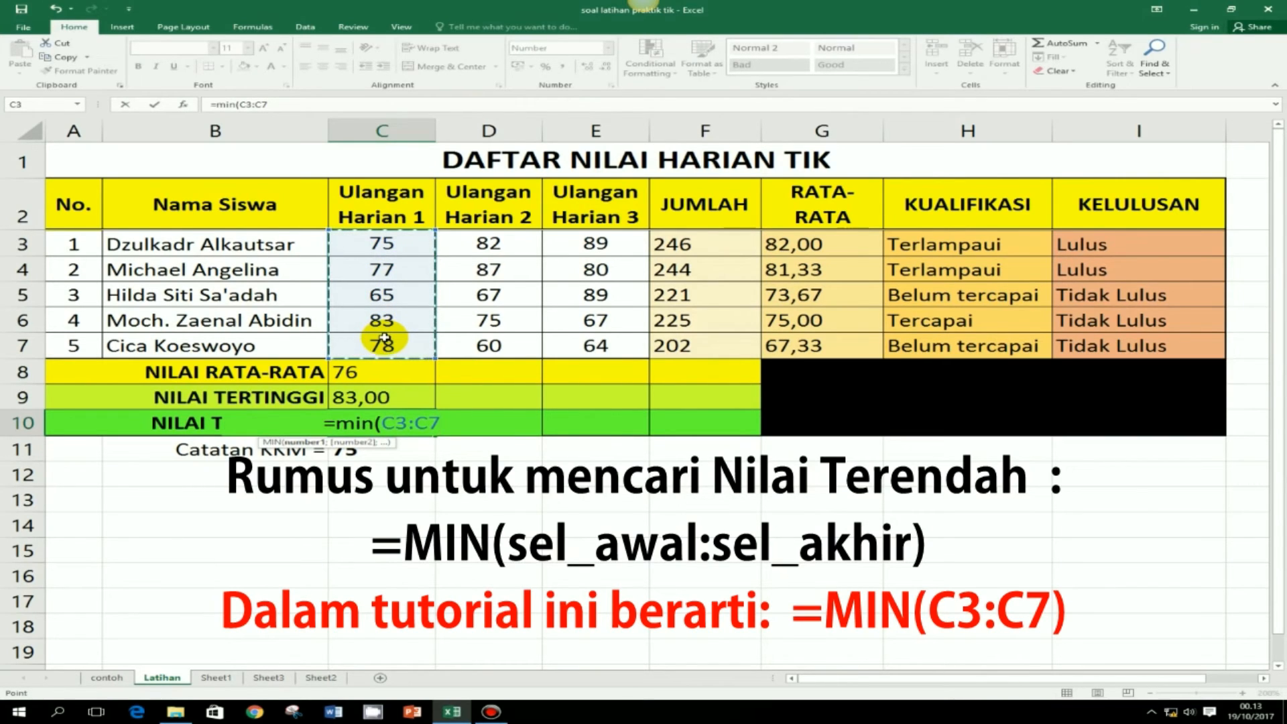
type(")")
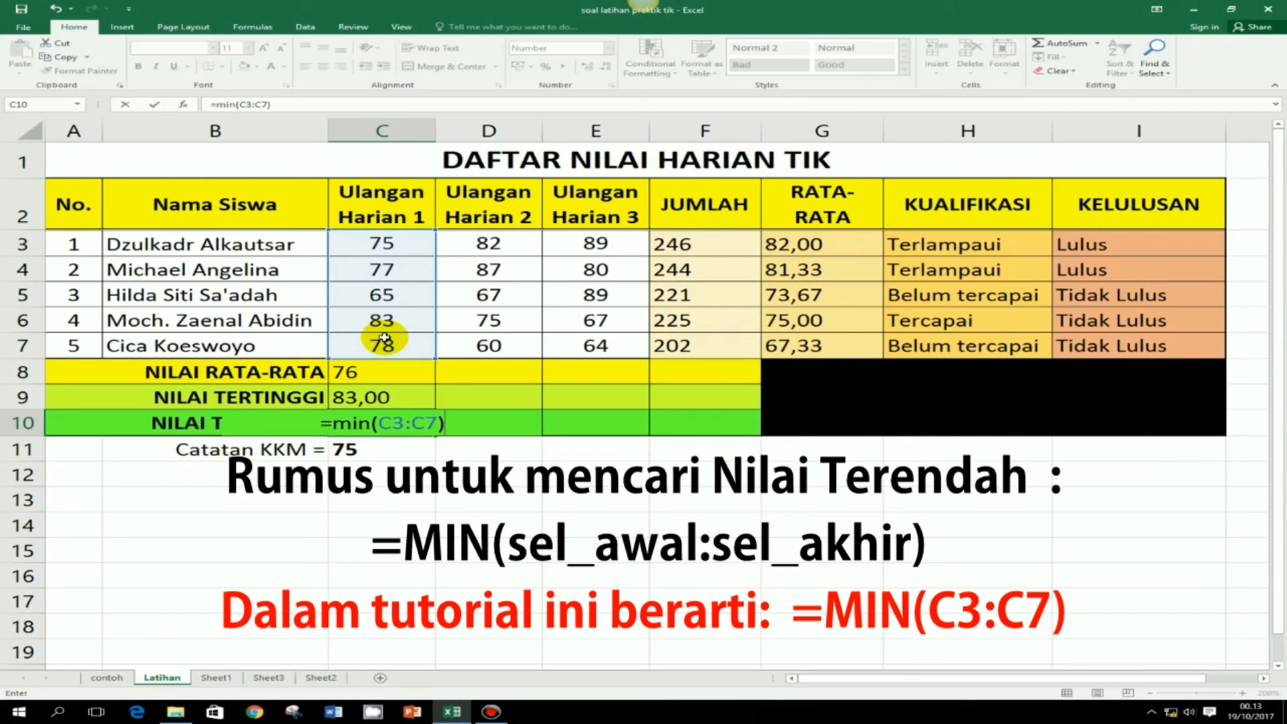
key("Return")
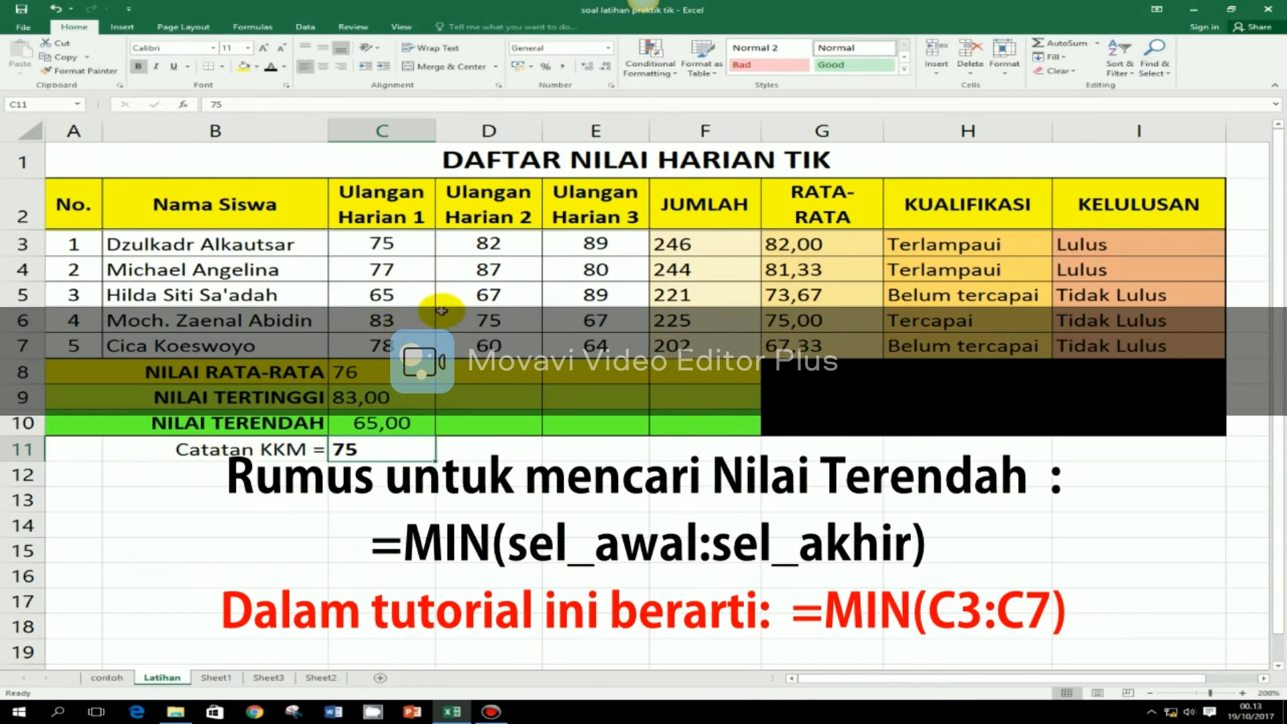
Centre the three summary results in C8:C10 and display them all with two decimal places.
left_click_drag(383, 372, 383, 422)
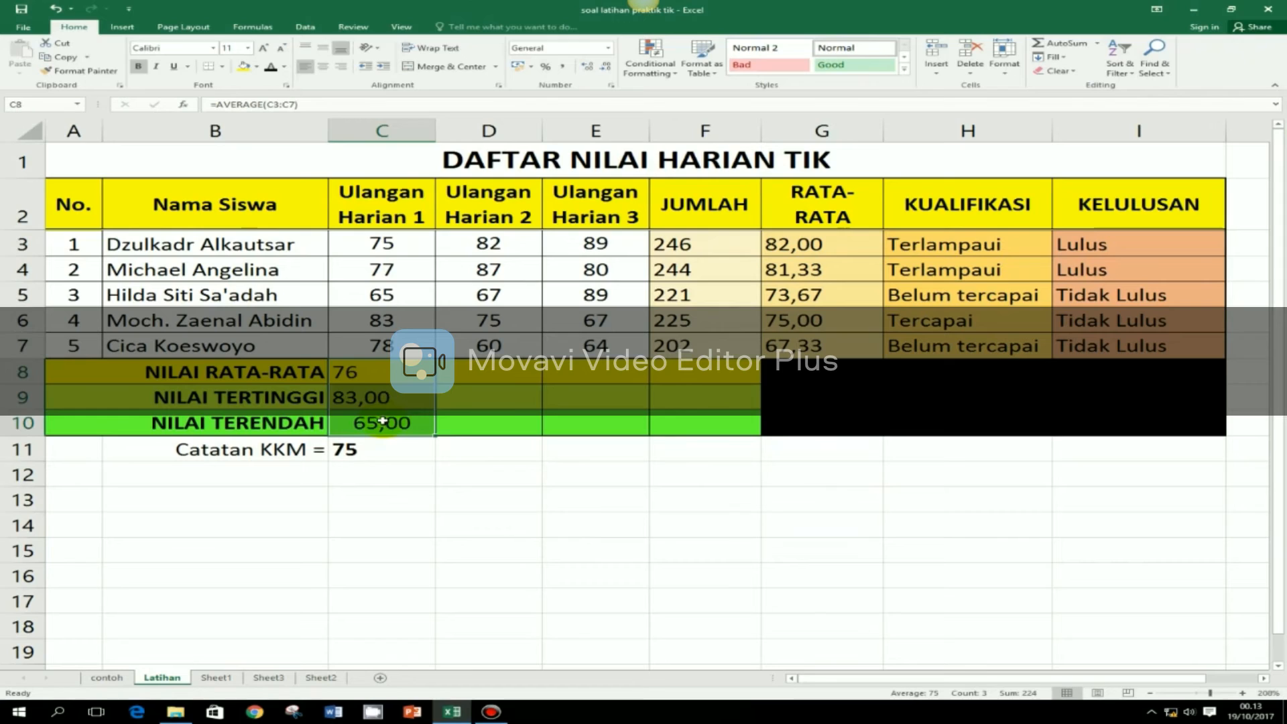
left_click(323, 68)
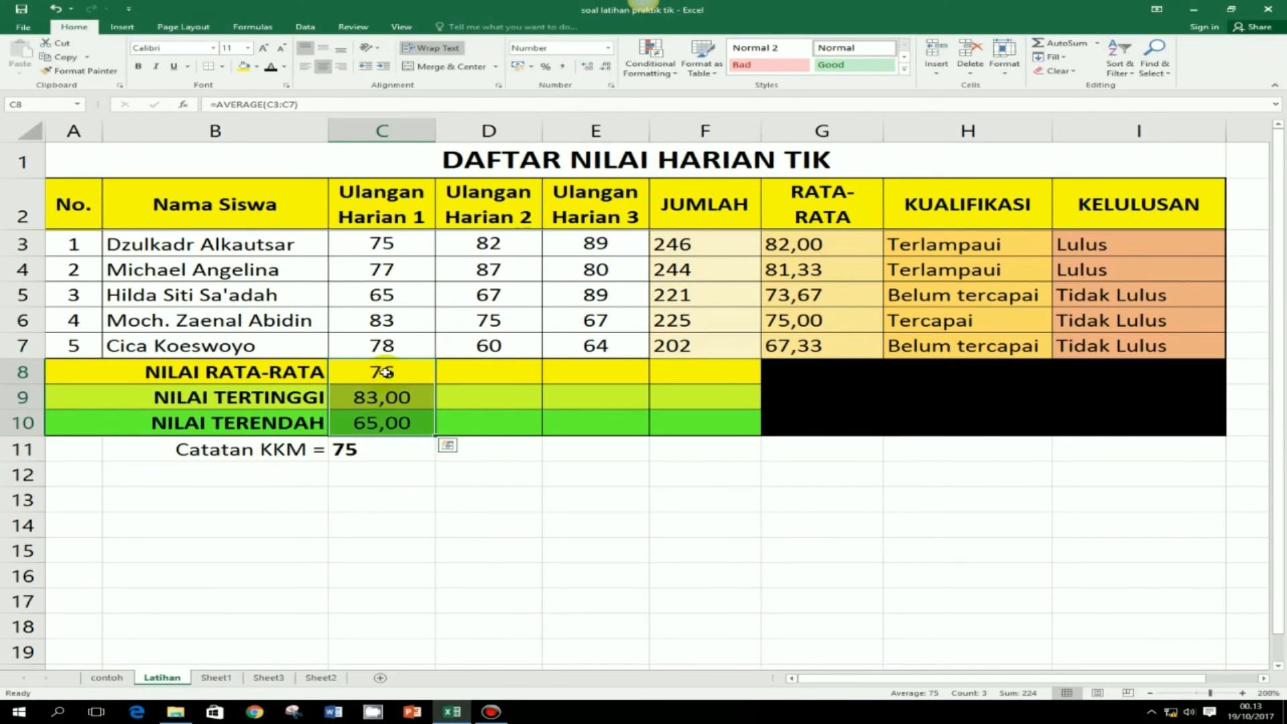
left_click(387, 371)
left_click_drag(387, 371, 378, 422)
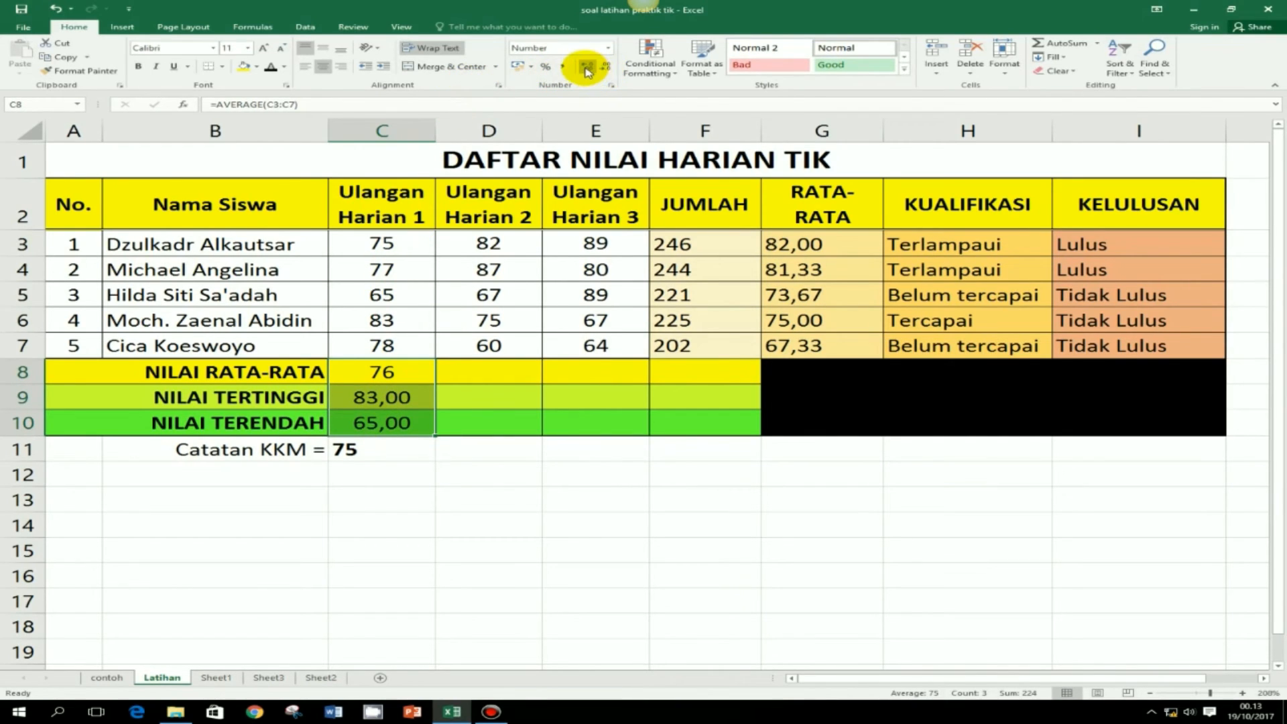
left_click(586, 72)
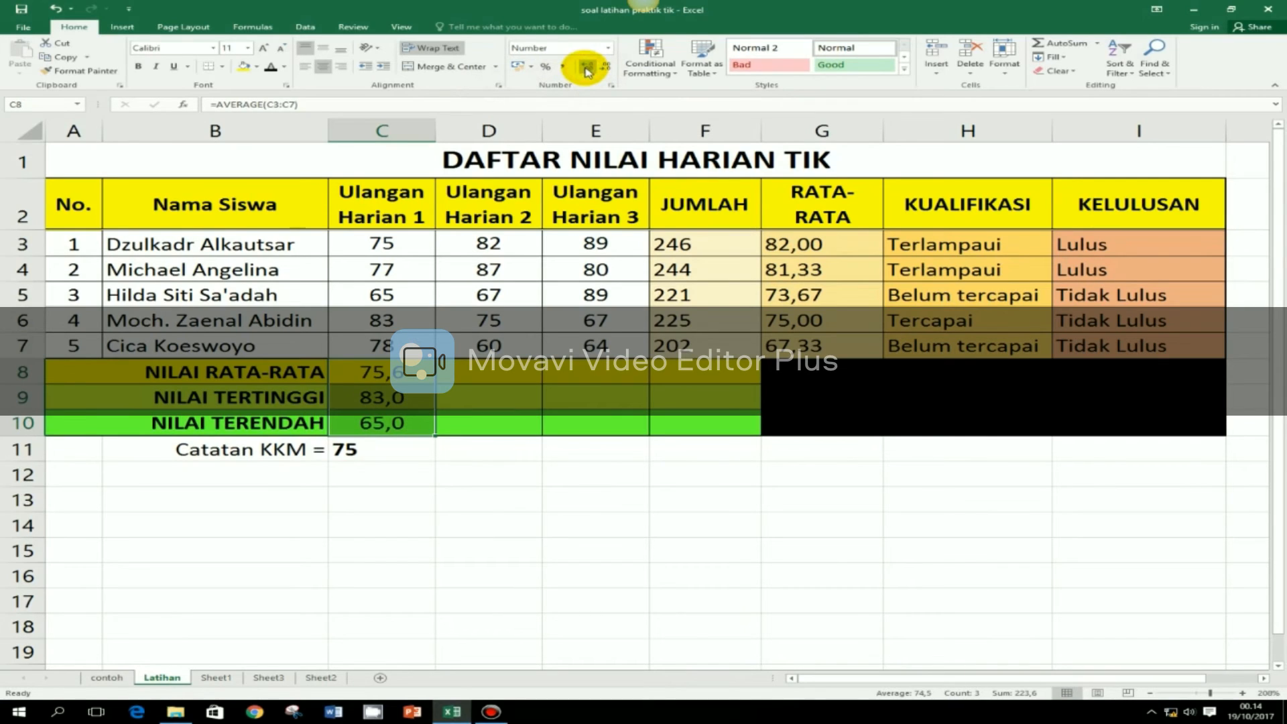
left_click(586, 72)
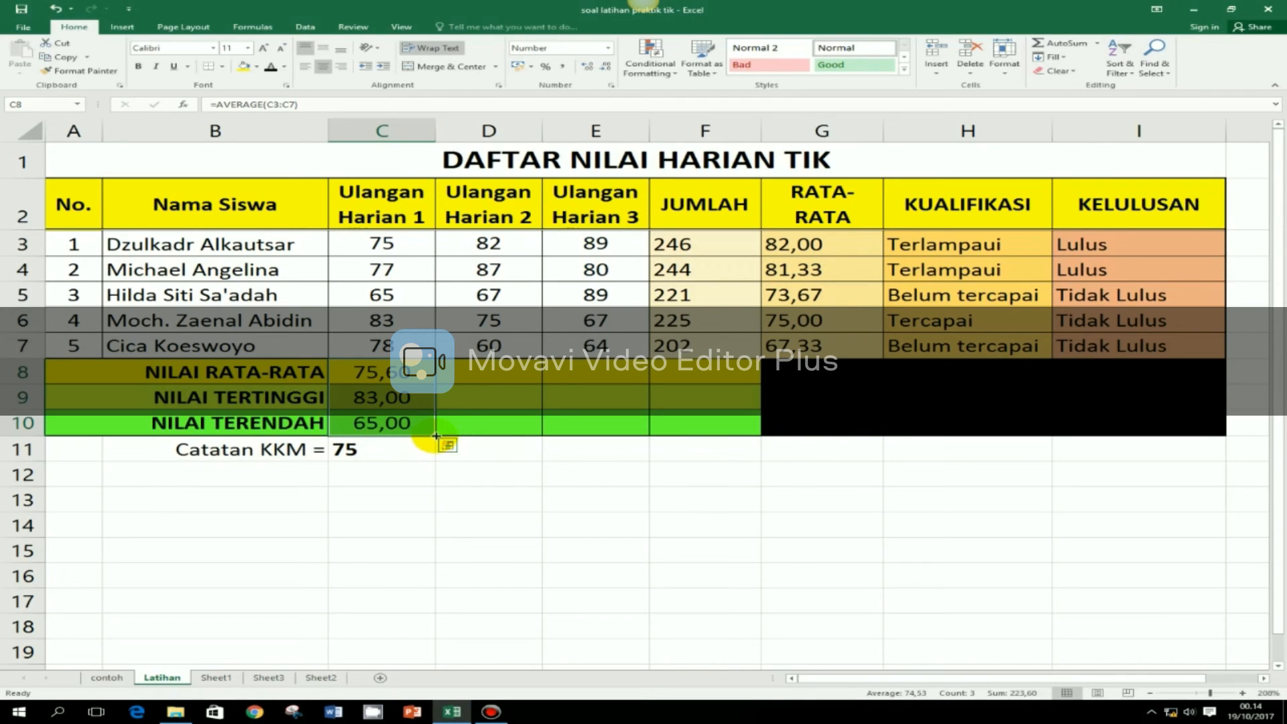
Fill the C8:C10 formulas across through column F and show the JUMLAH results in F8:F10 without decimals.
left_click_drag(436, 436, 742, 442)
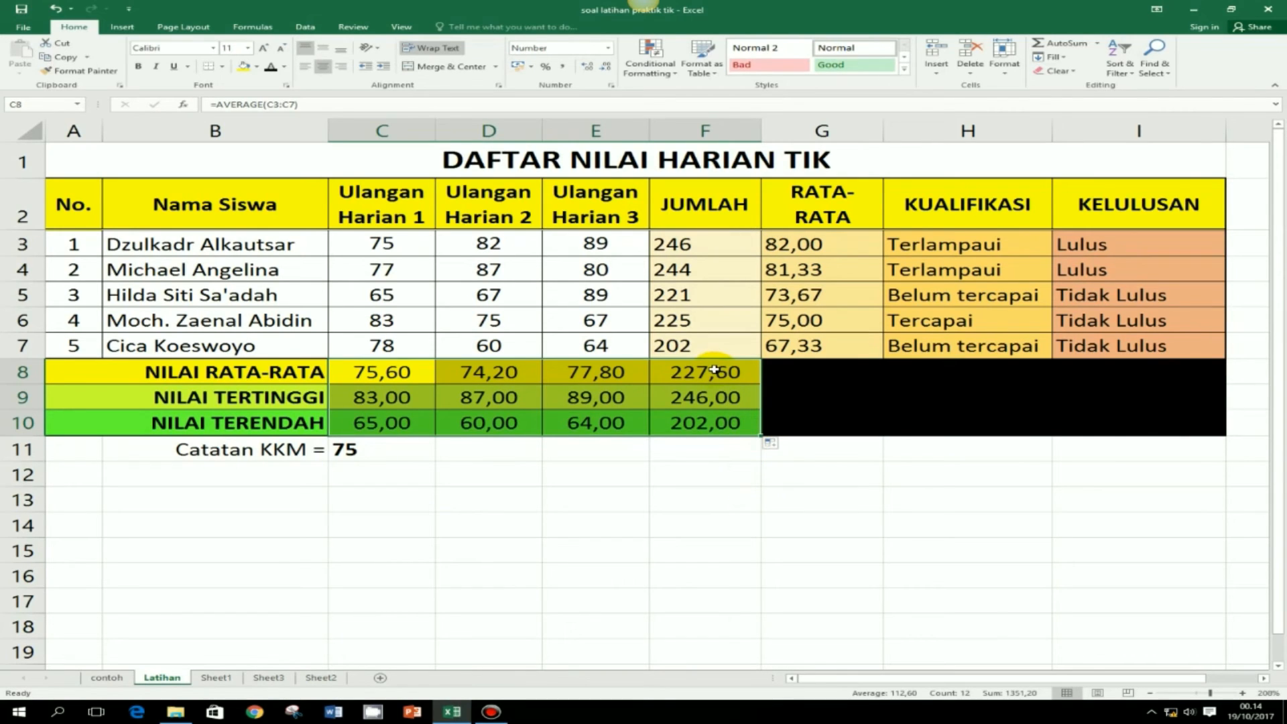
left_click_drag(714, 370, 712, 418)
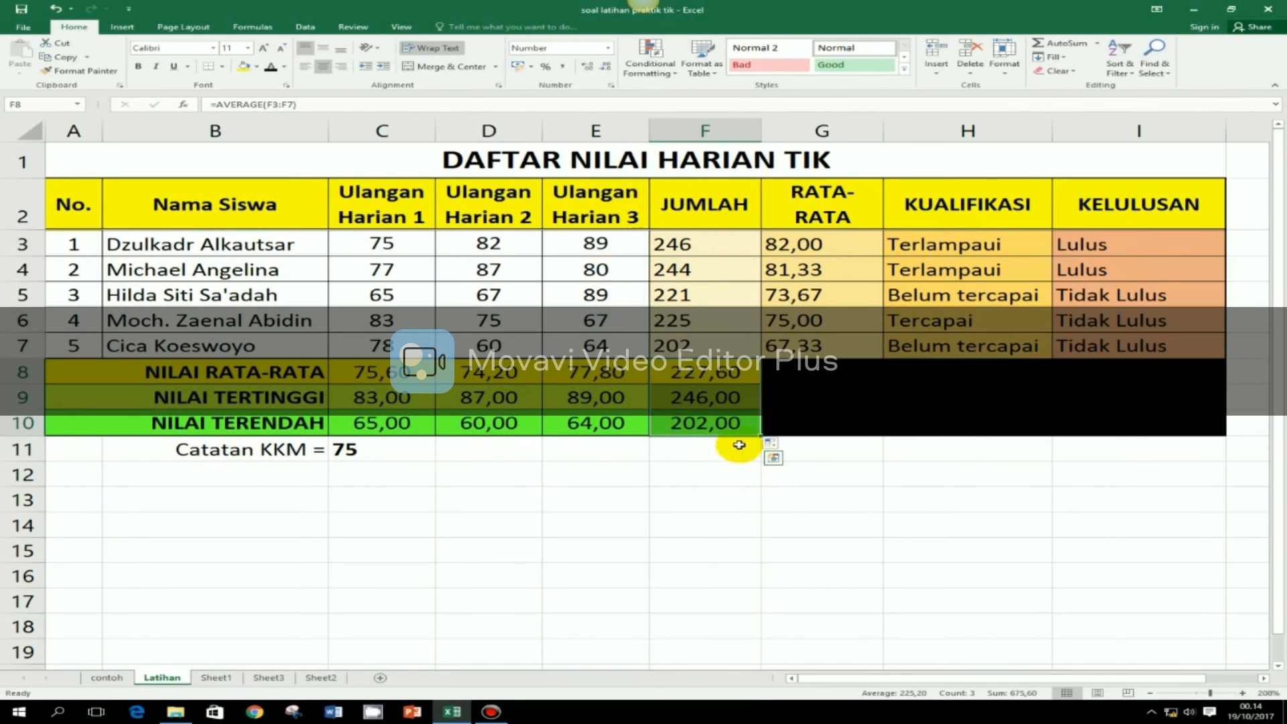
left_click(606, 67)
left_click(606, 67)
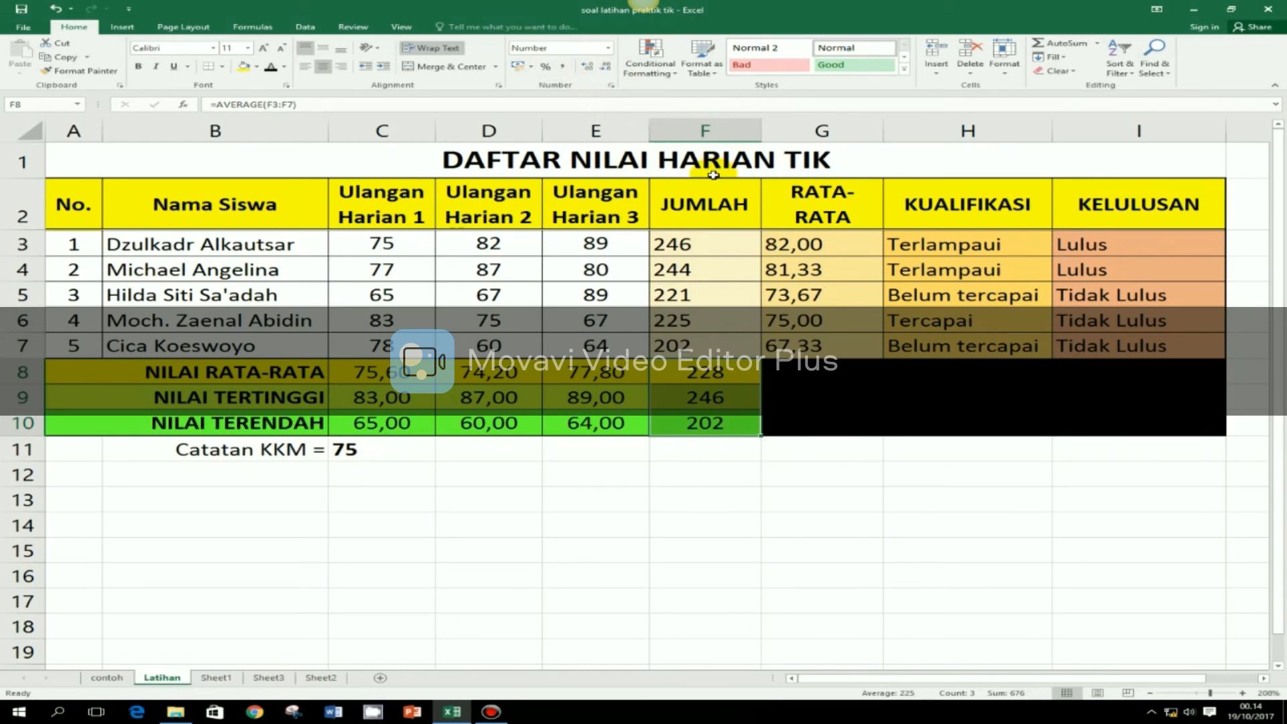
Centre the JUMLAH values in F3:F10 and the RATA-RATA values in G3:G7.
left_click_drag(711, 244, 706, 422)
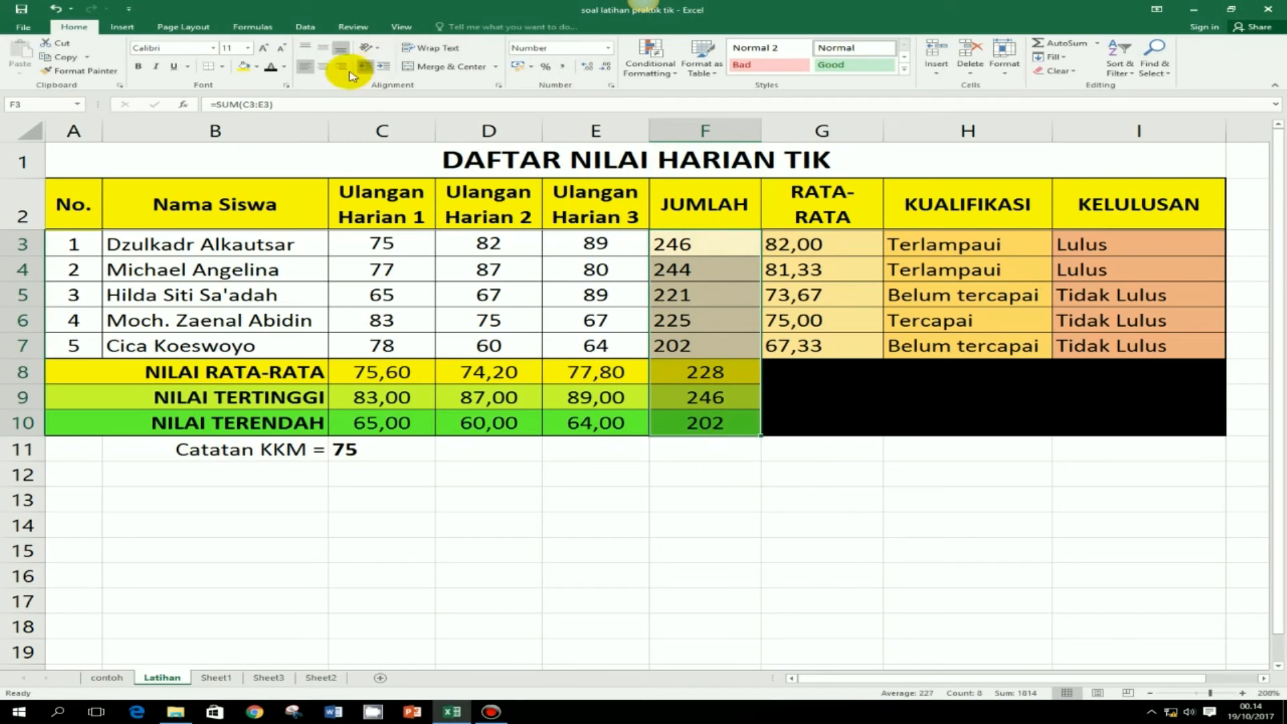
left_click(323, 66)
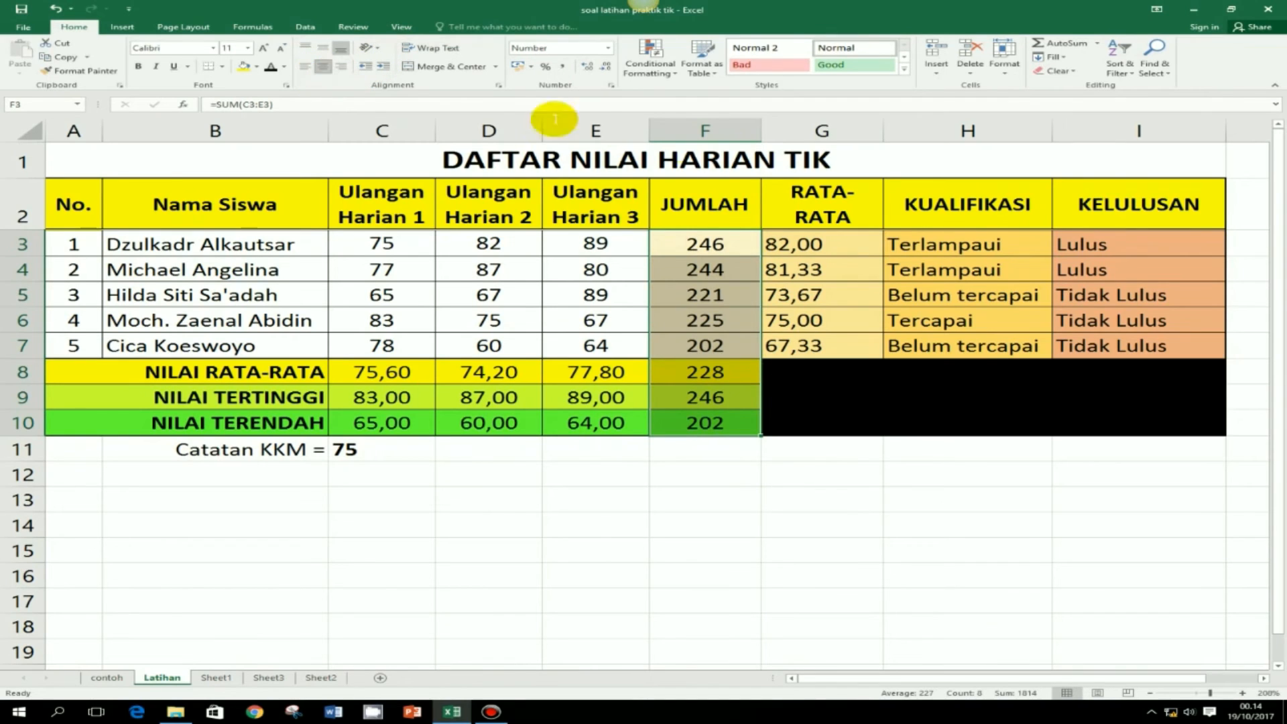
left_click_drag(846, 245, 834, 345)
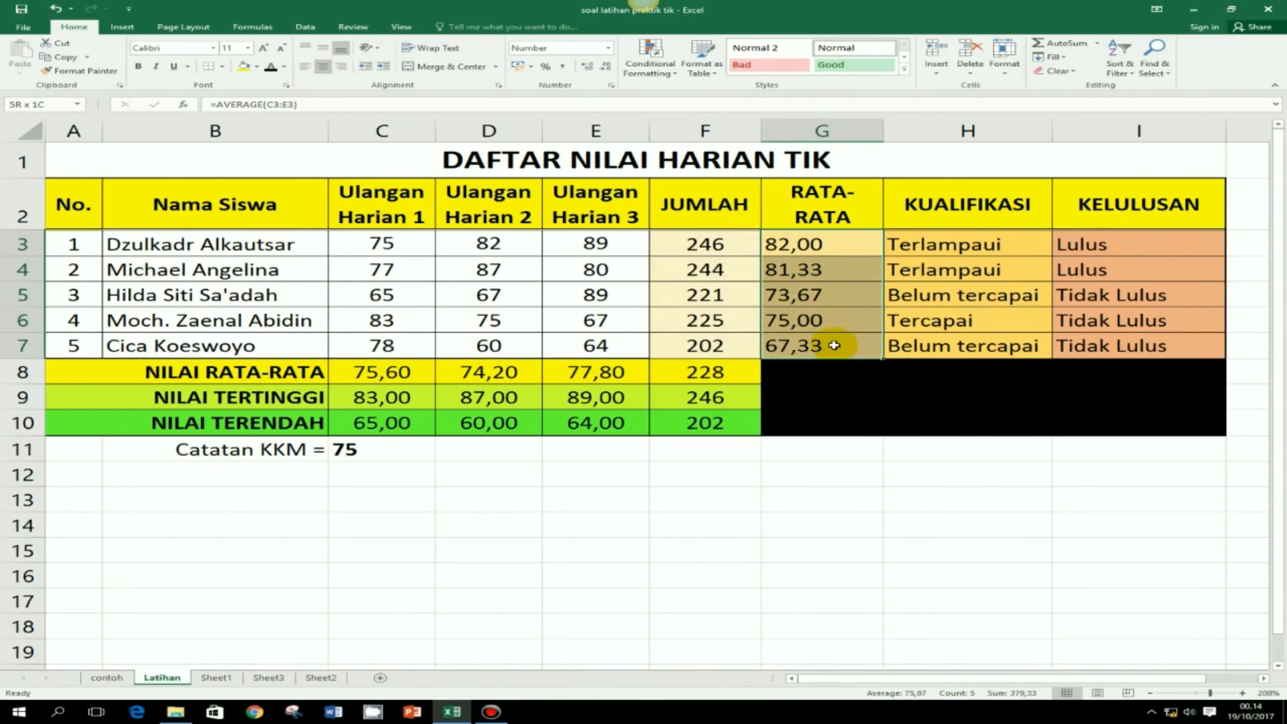
left_click(323, 67)
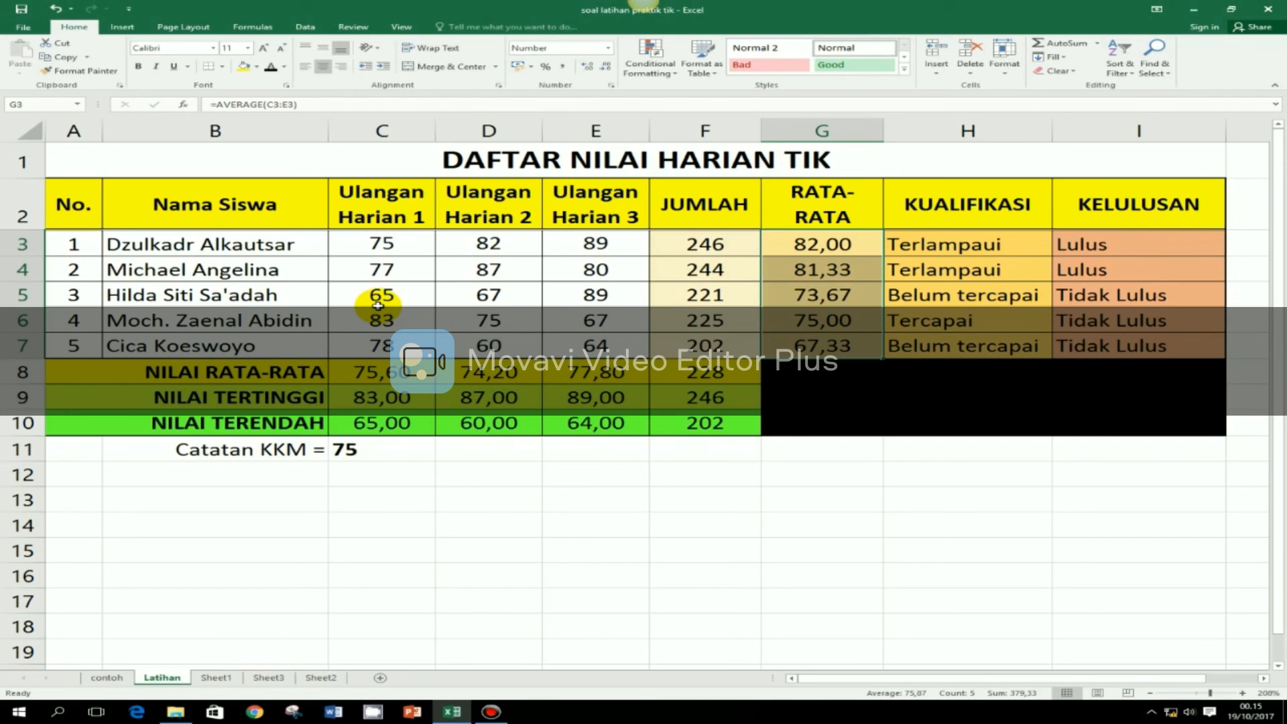
Add a Less Than 75 conditional format to the scores in C3:E7 using Light Red Fill with Dark Red Text.
left_click_drag(355, 243, 578, 344)
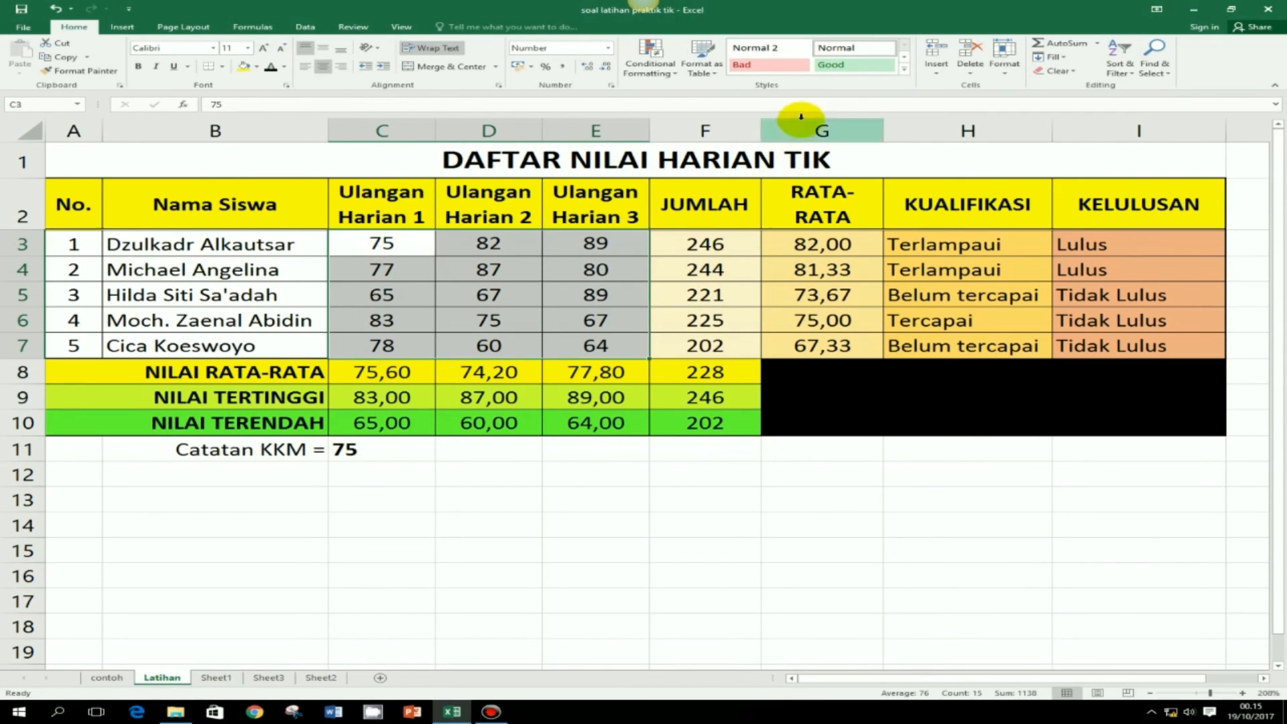
left_click(672, 75)
mouse_move(679, 96)
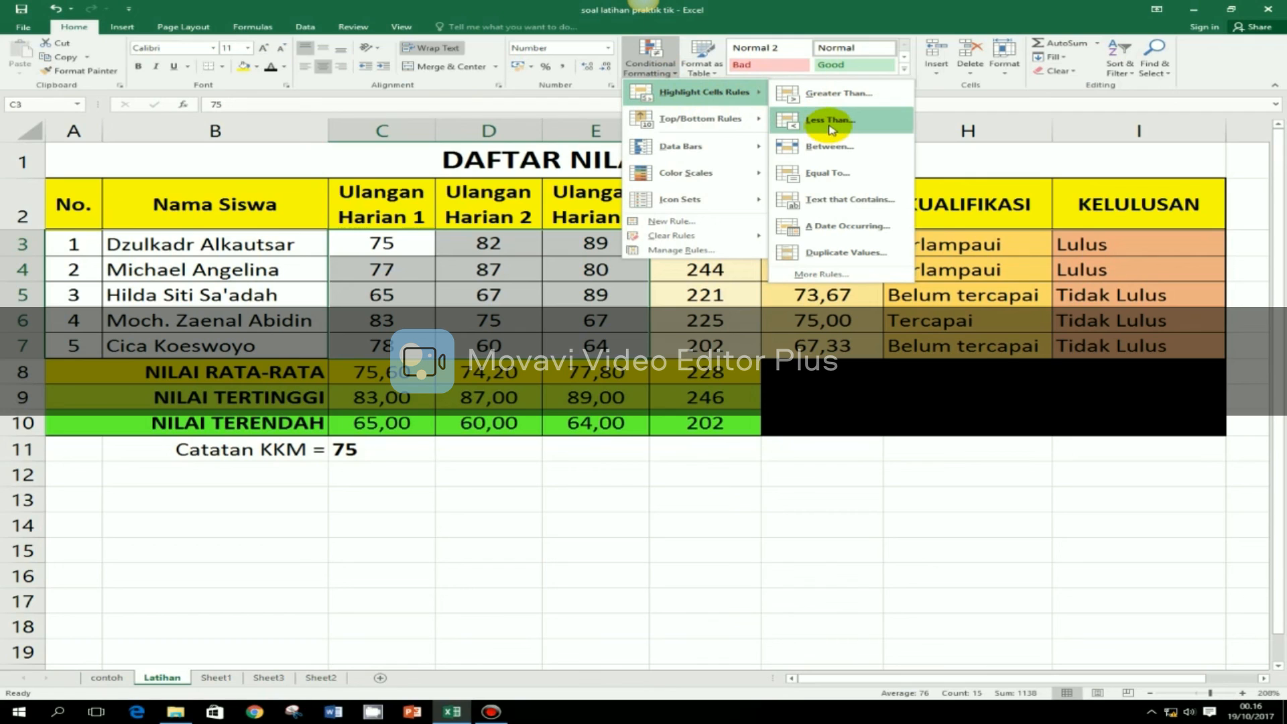
left_click(830, 121)
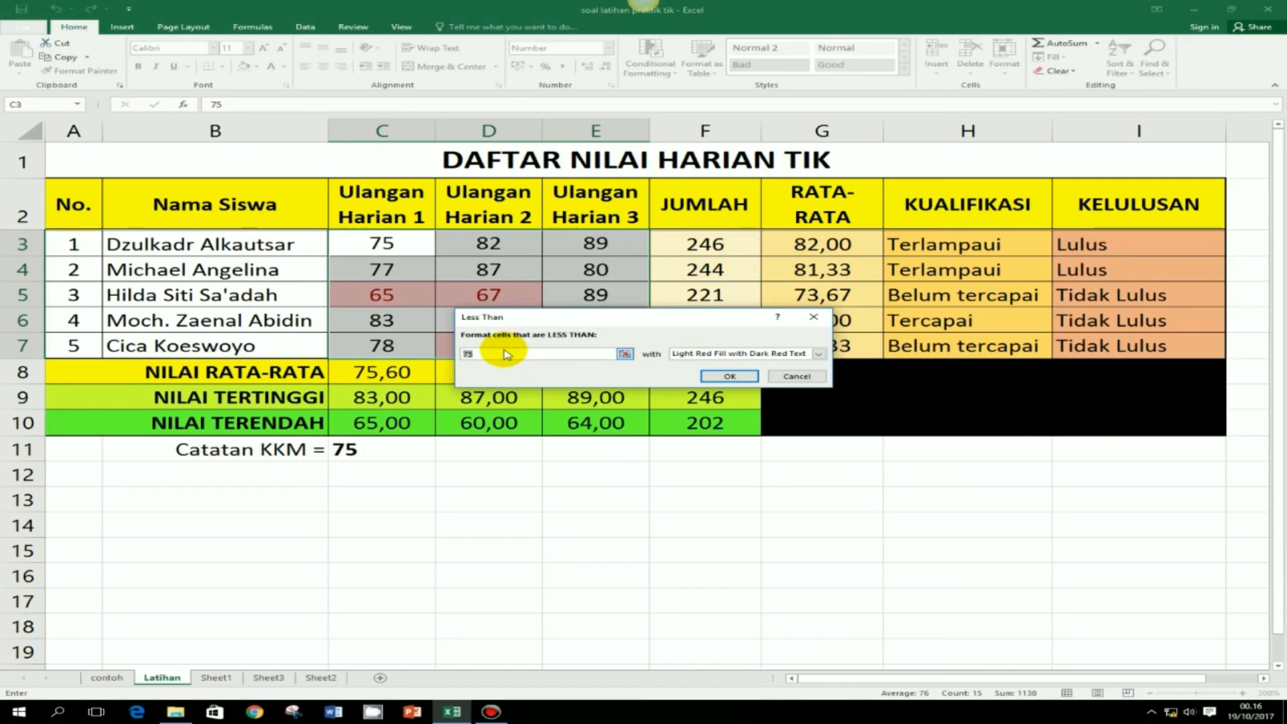
type("75")
left_click(729, 377)
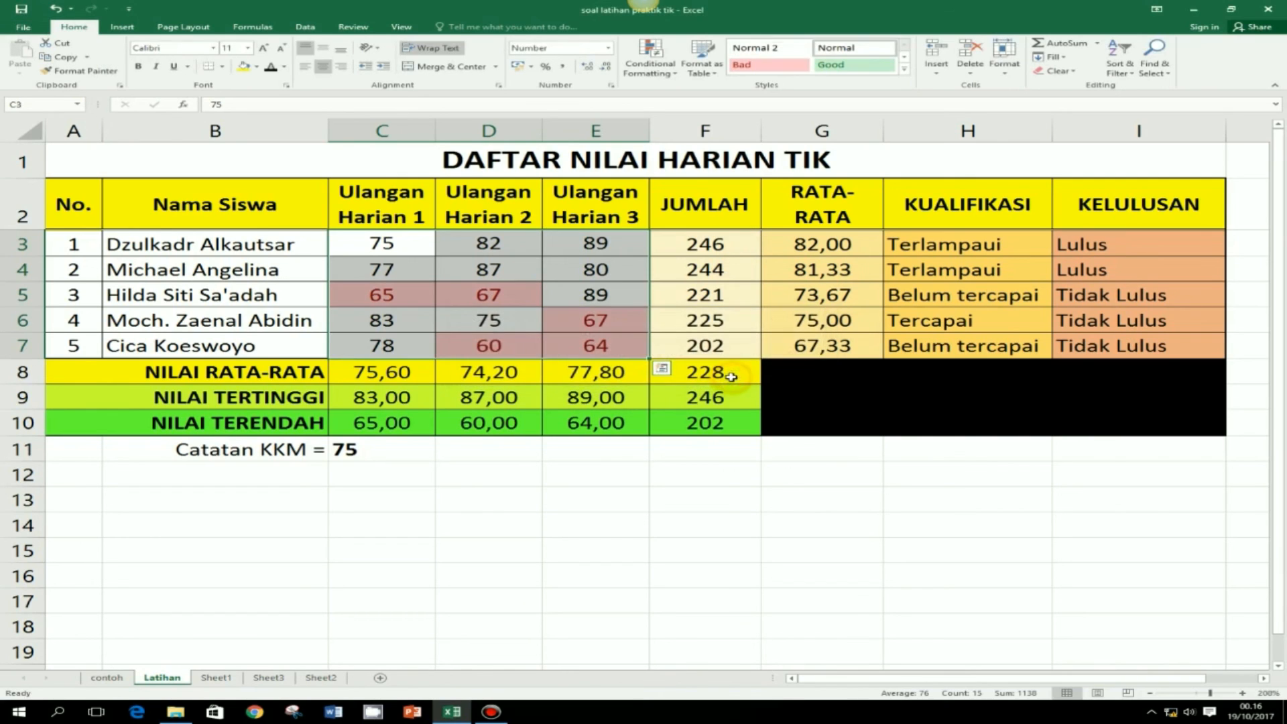
left_click(482, 495)
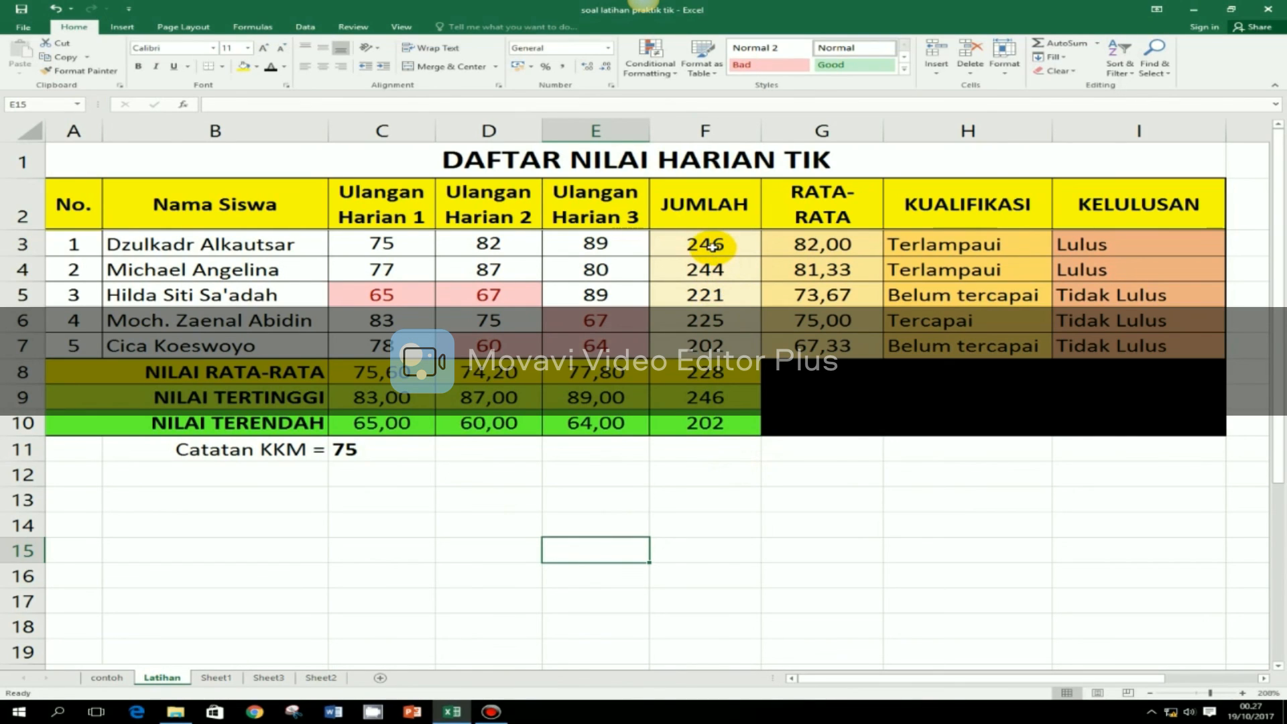
Review the completed JUMLAH, RATA-RATA, KUALIFIKASI and KELULUSAN columns and the average, highest and lowest score rows.
left_click_drag(704, 243, 711, 345)
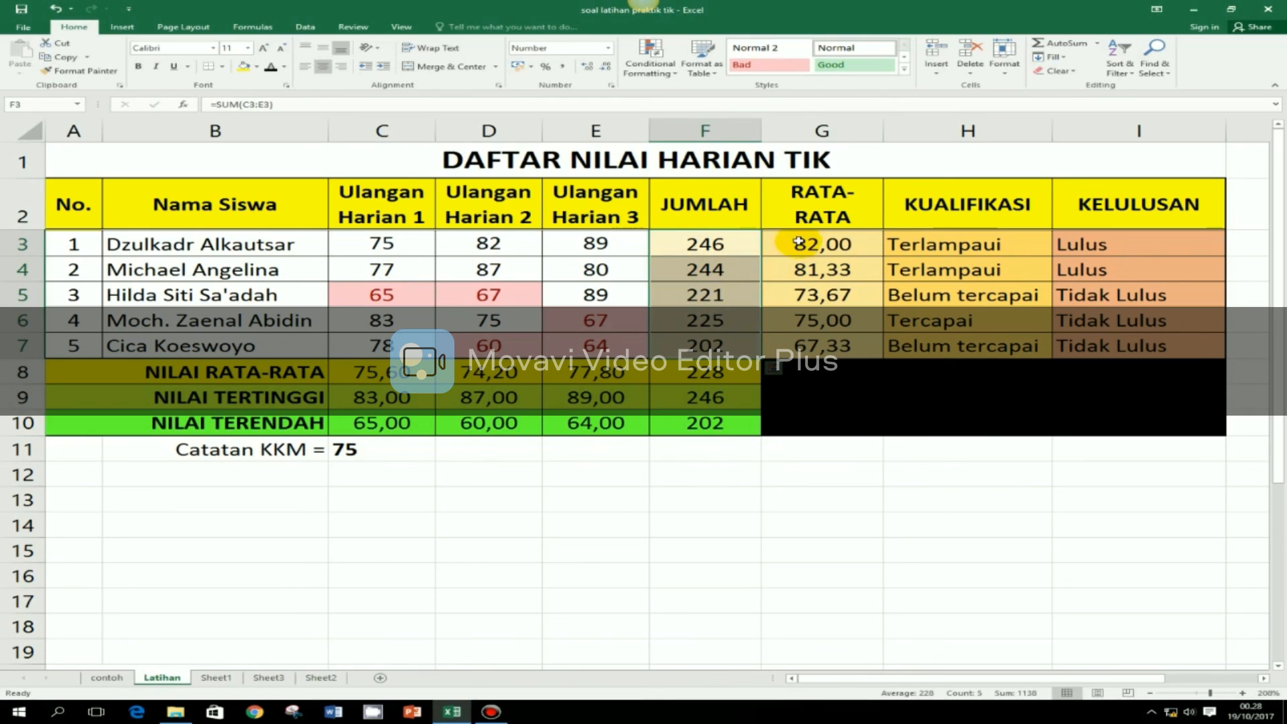
left_click_drag(805, 243, 824, 346)
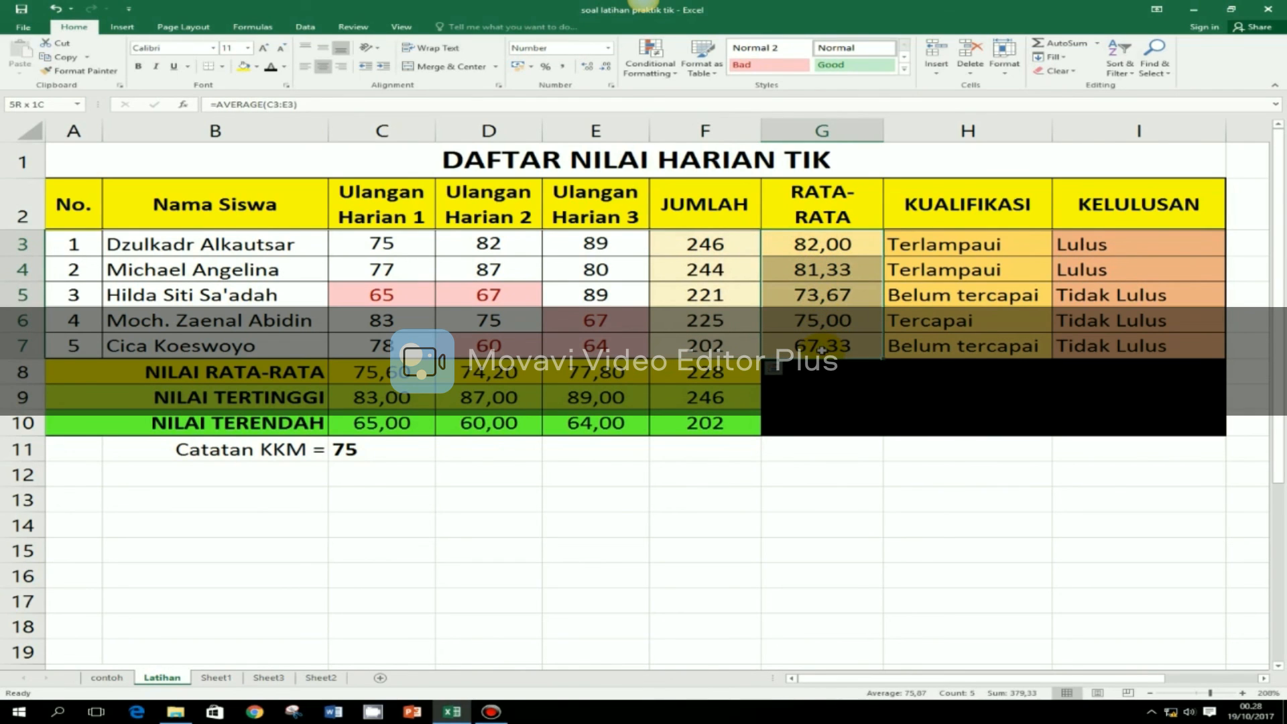
left_click(943, 243)
left_click_drag(942, 242, 952, 346)
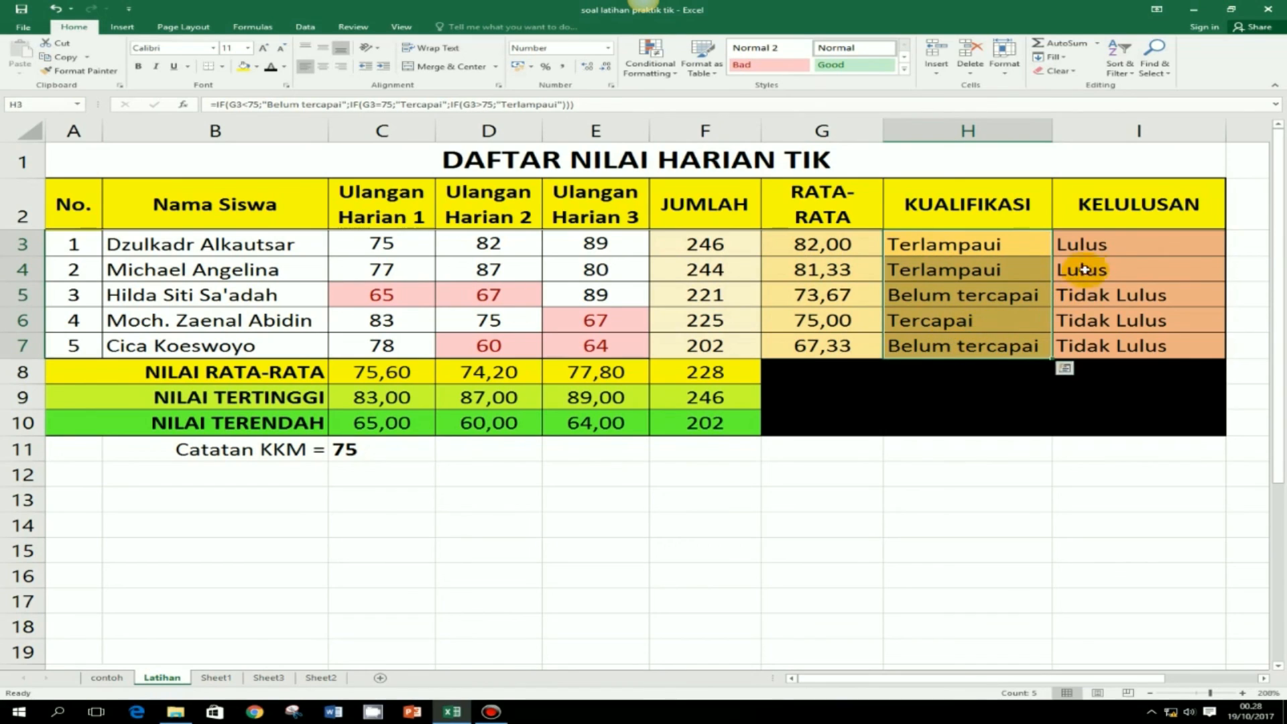
left_click_drag(1103, 244, 1113, 346)
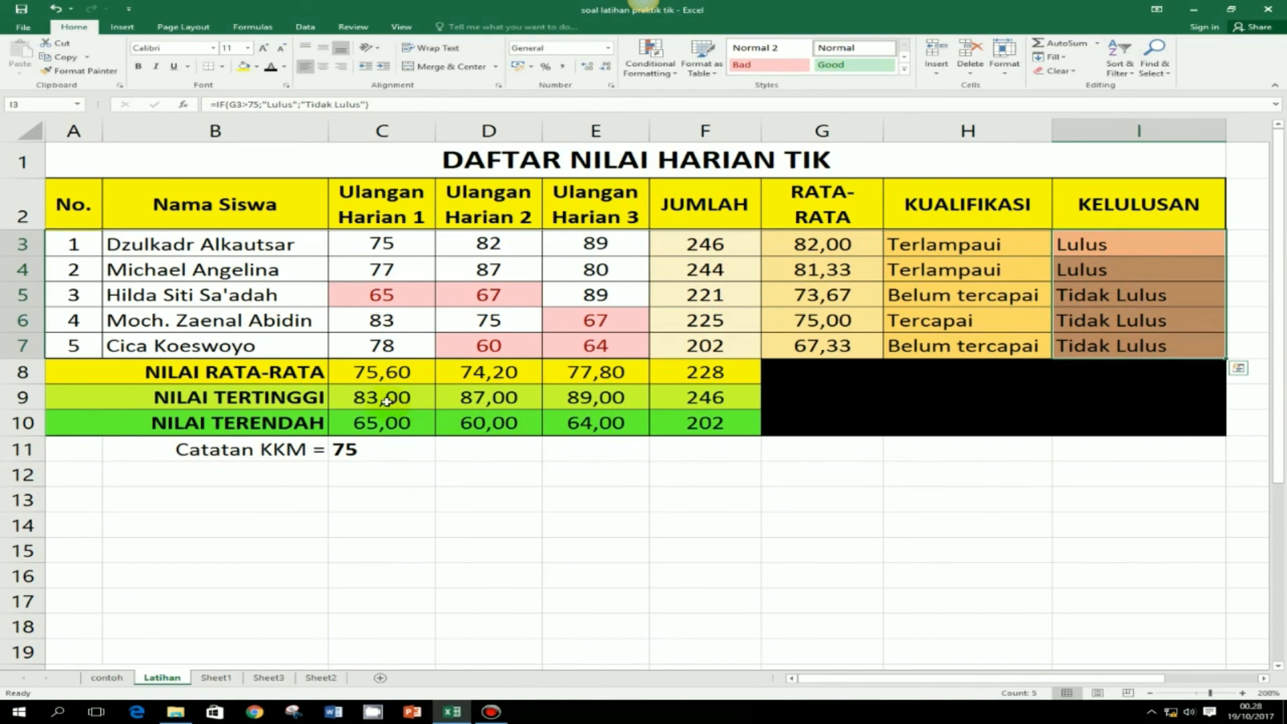
left_click(352, 400)
left_click_drag(359, 372, 688, 377)
left_click_drag(356, 407, 673, 399)
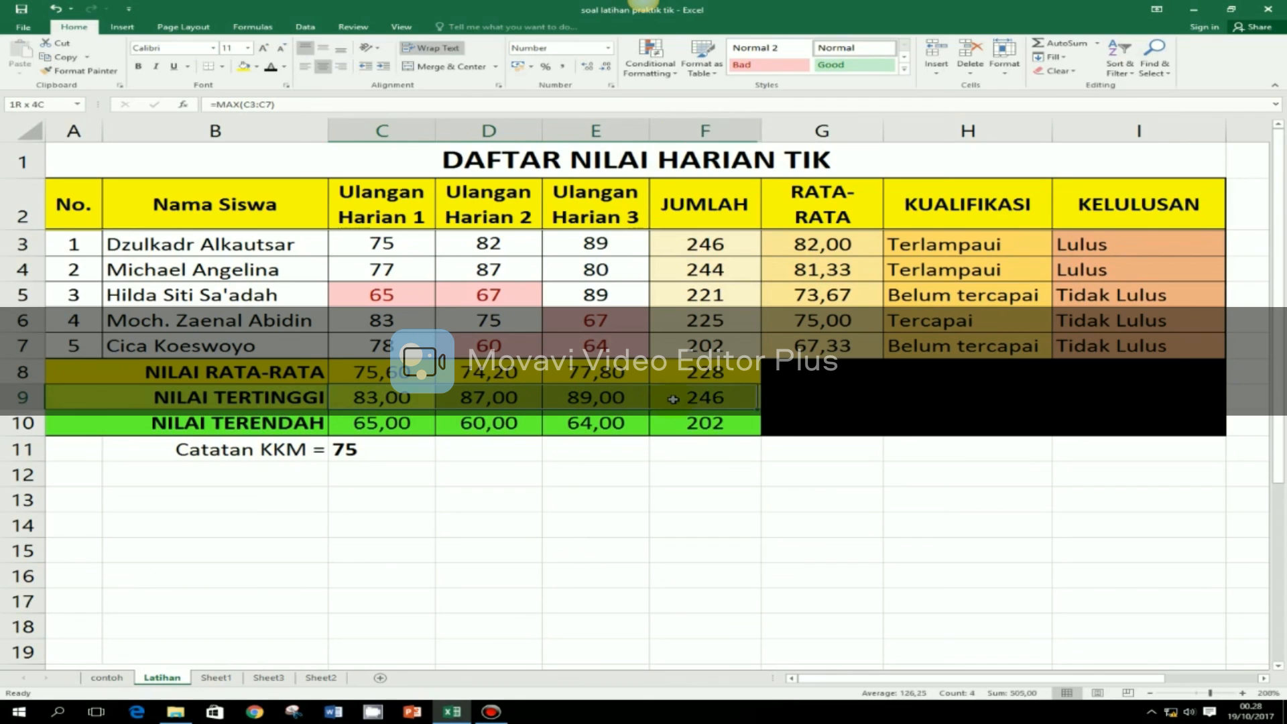
left_click_drag(379, 425, 689, 432)
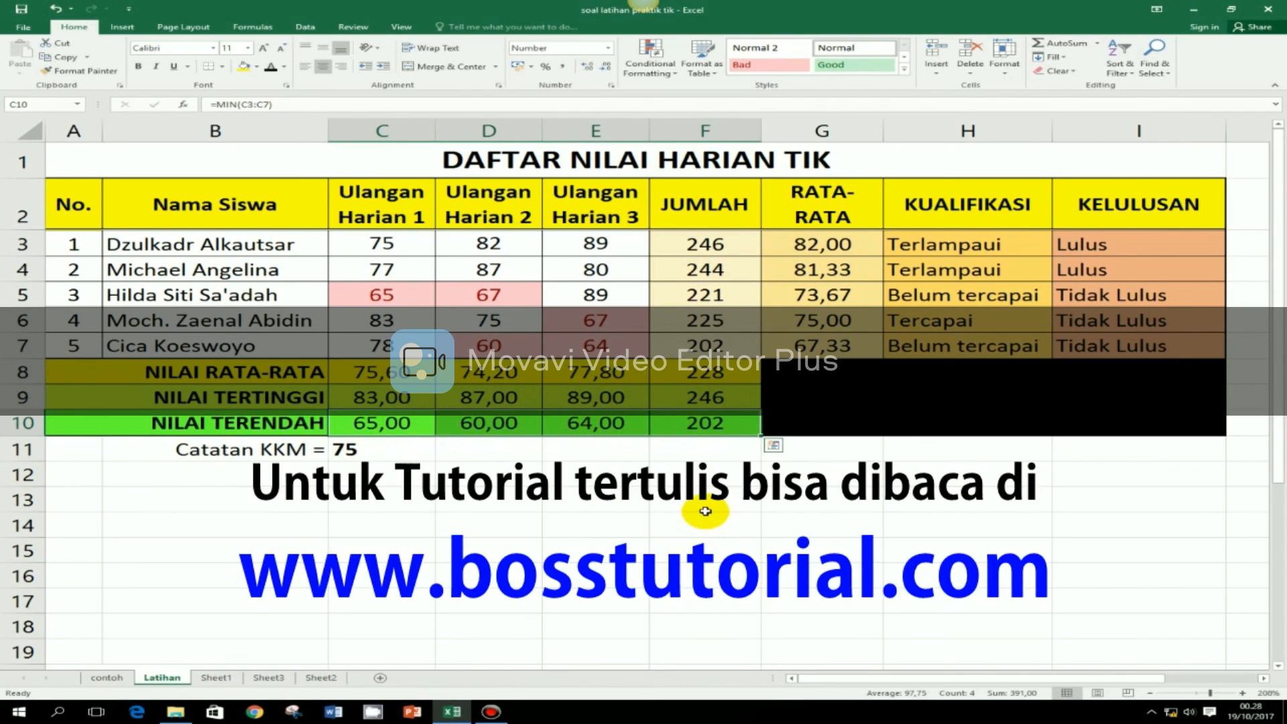